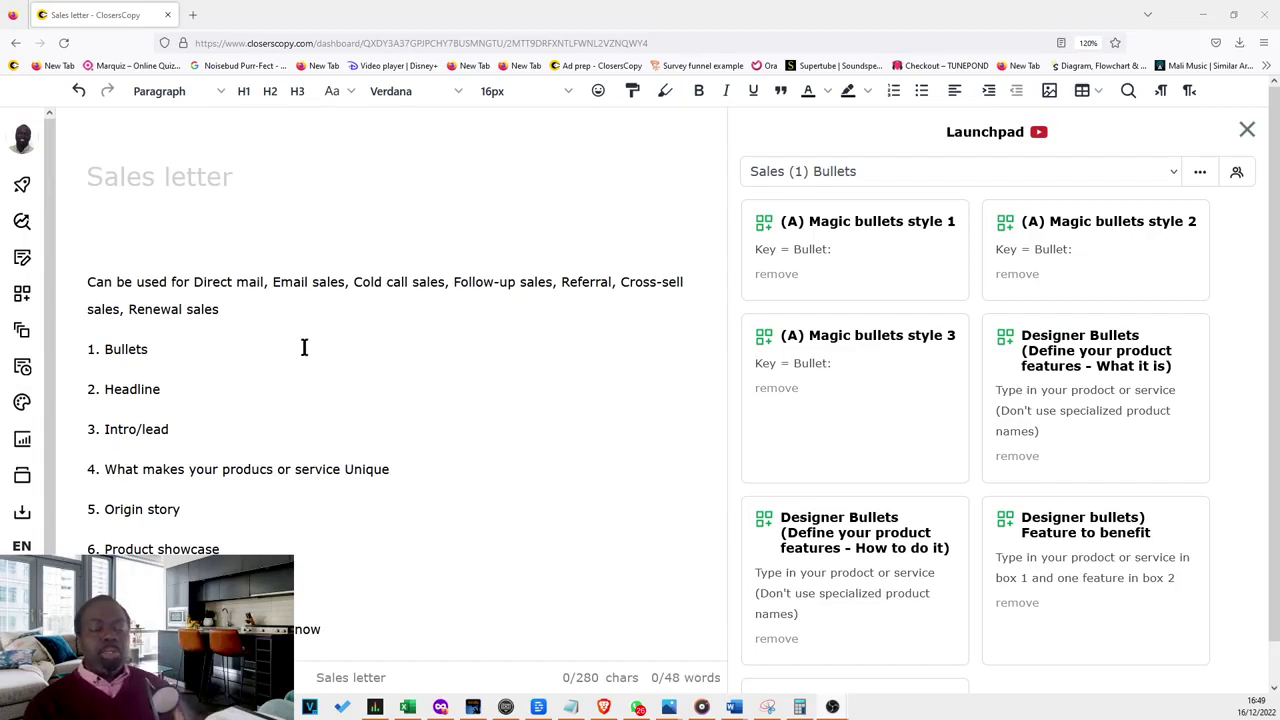
Step: Bring up the Launchpad and open the collection of community launchpads
{"action": "left_click", "coordinate": [24, 190]}
{"action": "left_click", "coordinate": [24, 190]}
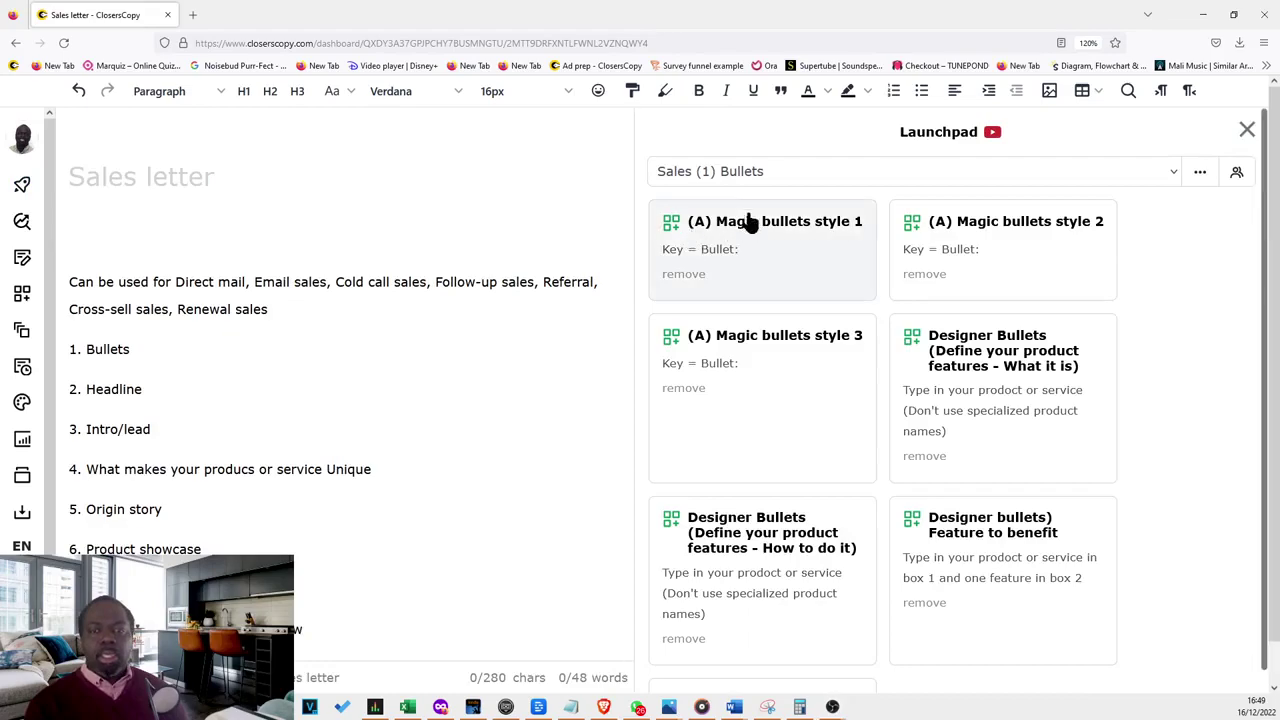
{"action": "left_click", "coordinate": [785, 171]}
{"action": "left_click", "coordinate": [1221, 231]}
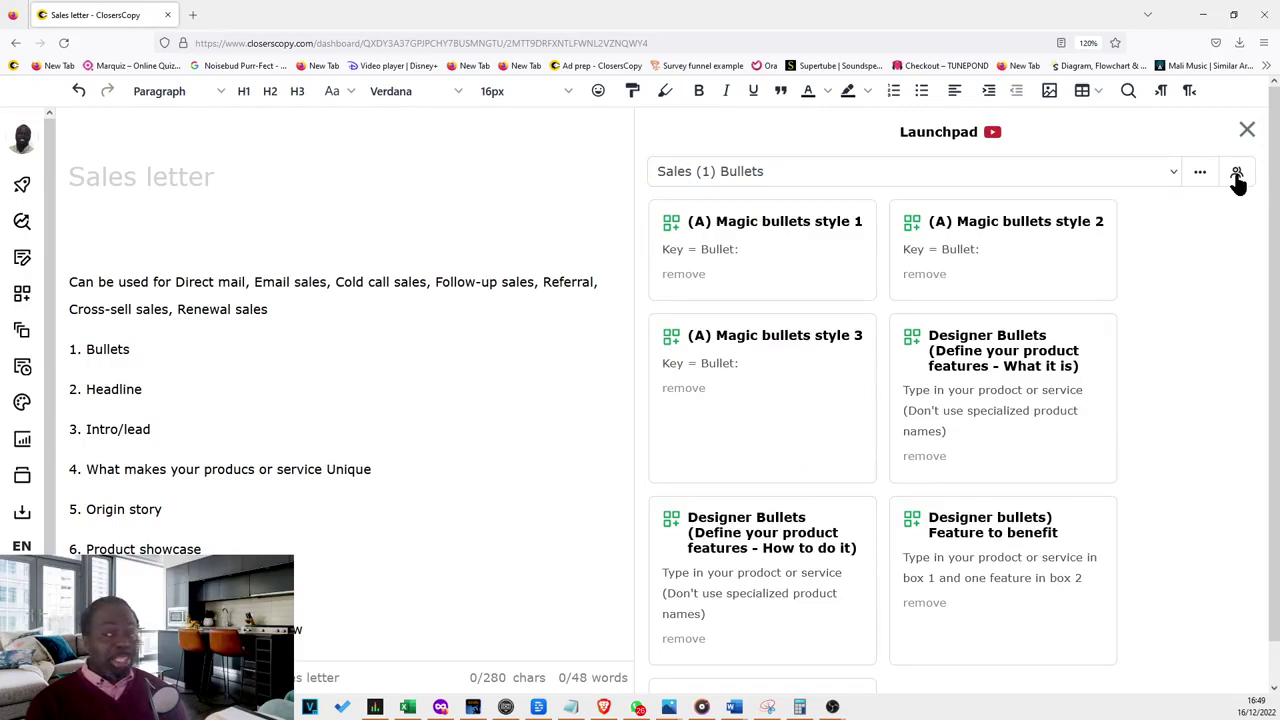
{"action": "left_click", "coordinate": [1237, 176]}
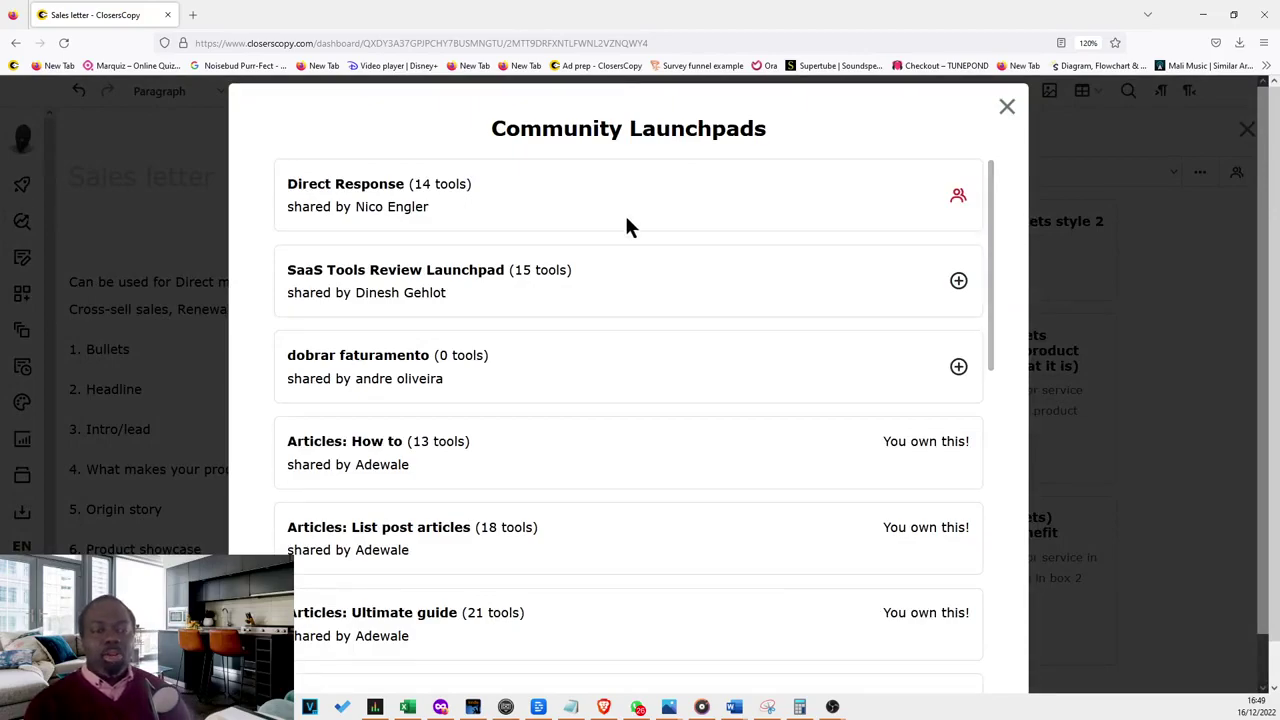
Step: Look through the shared community launchpads, including the Articles and Sales (1) to (8) sets, and close the collection
{"action": "scroll", "coordinate": [644, 218], "scroll_direction": "down", "scroll_amount": 2}
{"action": "scroll", "coordinate": [652, 208], "scroll_direction": "up", "scroll_amount": 2}
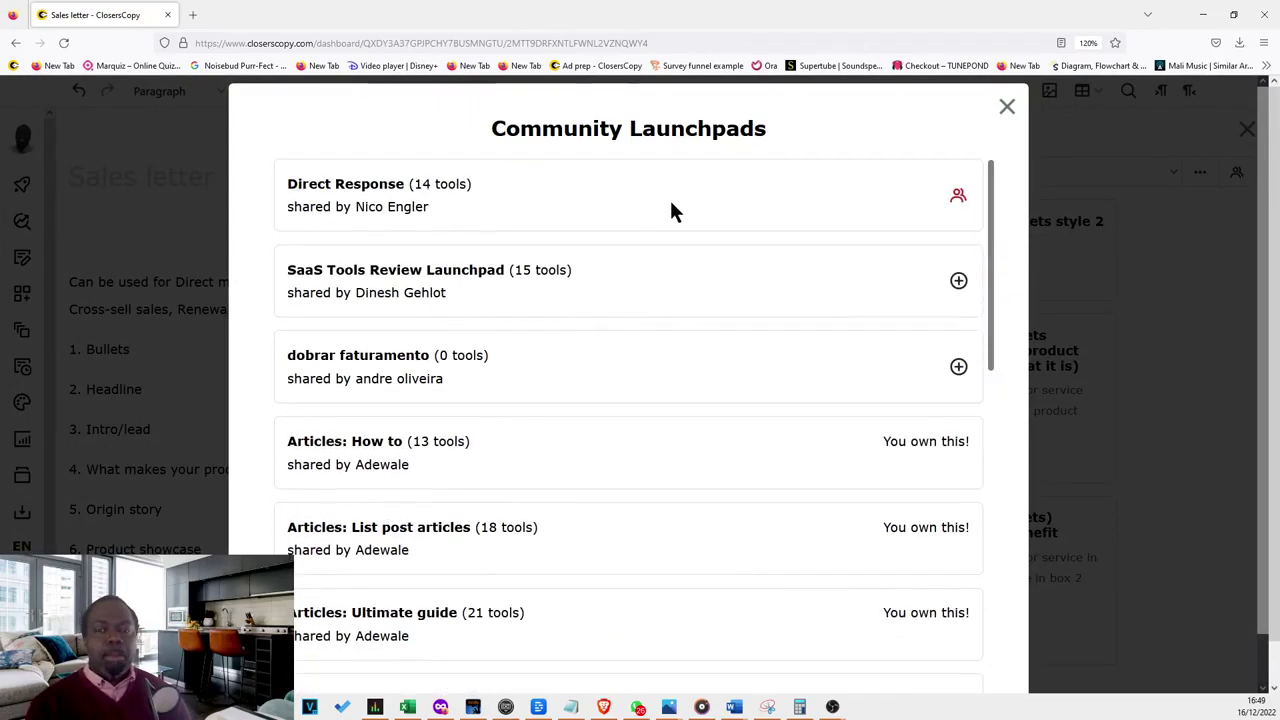
{"action": "scroll", "coordinate": [678, 200], "scroll_direction": "down", "scroll_amount": 4}
{"action": "scroll", "coordinate": [682, 203], "scroll_direction": "up", "scroll_amount": 1}
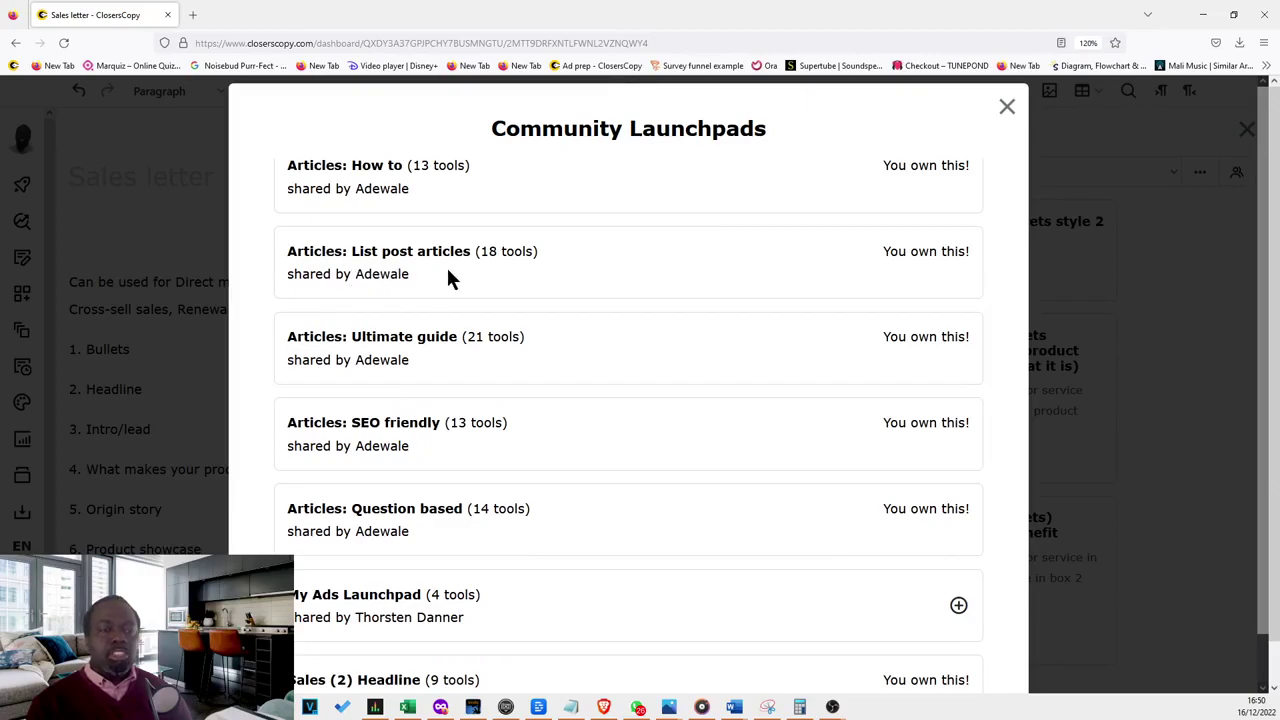
{"action": "scroll", "coordinate": [446, 279], "scroll_direction": "down", "scroll_amount": 4}
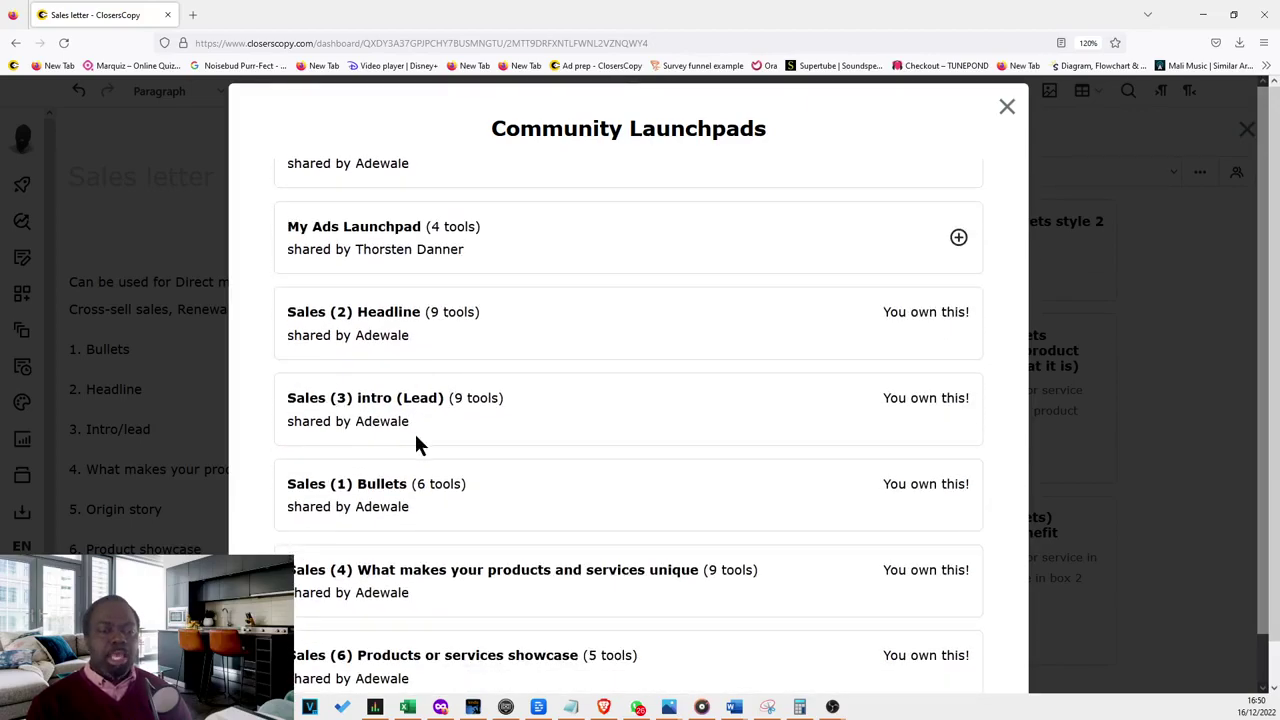
{"action": "scroll", "coordinate": [400, 430], "scroll_direction": "down", "scroll_amount": 1}
{"action": "scroll", "coordinate": [378, 395], "scroll_direction": "up", "scroll_amount": 1}
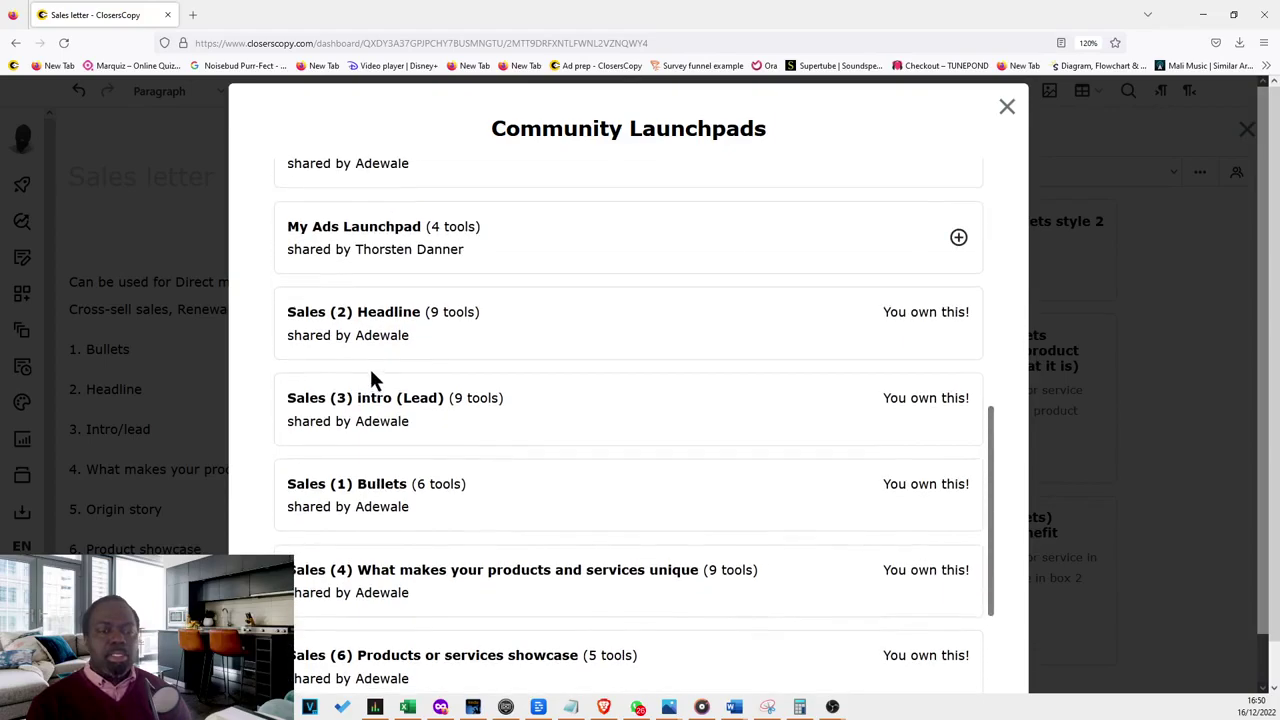
{"action": "scroll", "coordinate": [389, 391], "scroll_direction": "down", "scroll_amount": 2}
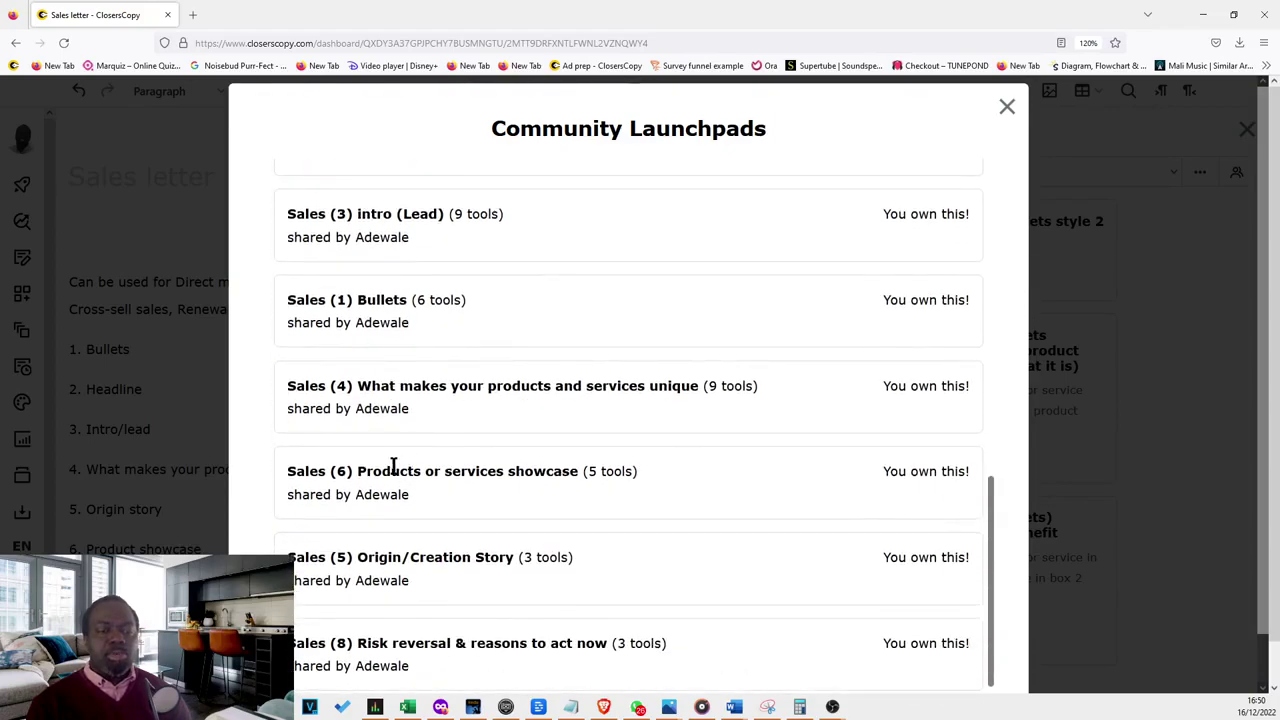
{"action": "scroll", "coordinate": [380, 530], "scroll_direction": "down", "scroll_amount": 1}
{"action": "scroll", "coordinate": [377, 563], "scroll_direction": "down", "scroll_amount": 1}
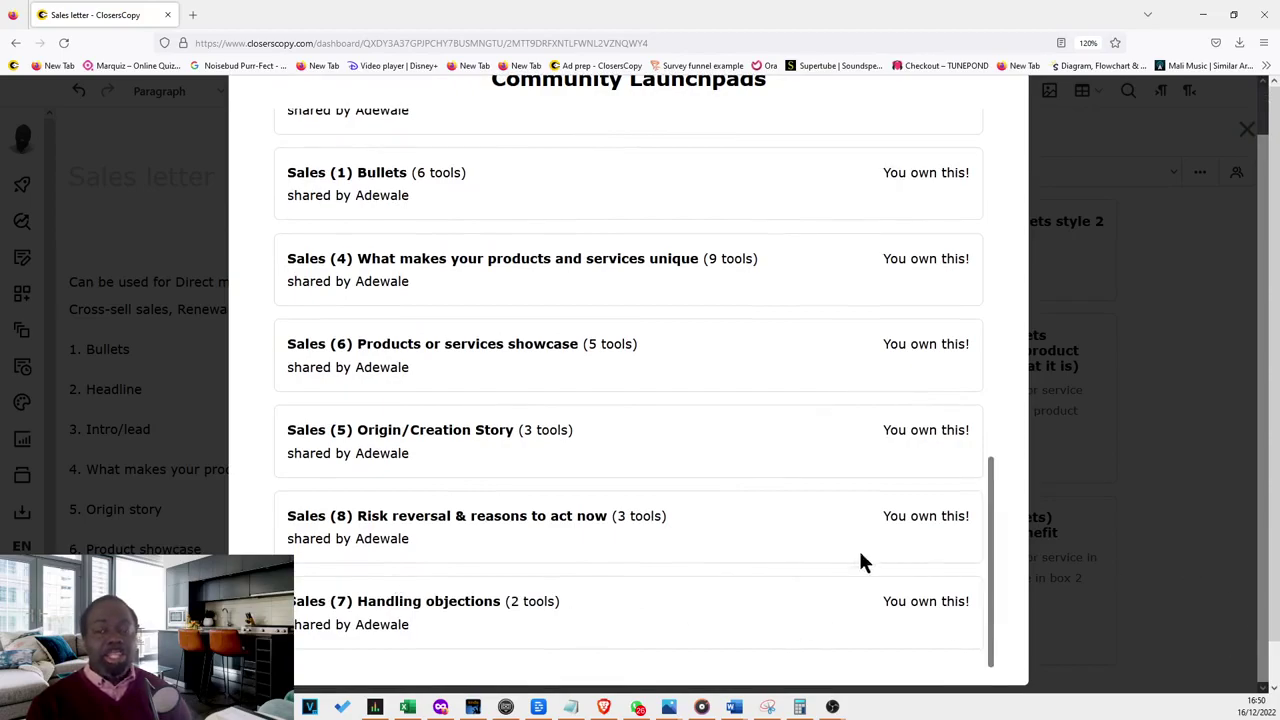
{"action": "scroll", "coordinate": [870, 545], "scroll_direction": "up", "scroll_amount": 8}
{"action": "scroll", "coordinate": [960, 590], "scroll_direction": "down", "scroll_amount": 1}
{"action": "scroll", "coordinate": [976, 615], "scroll_direction": "down", "scroll_amount": 1}
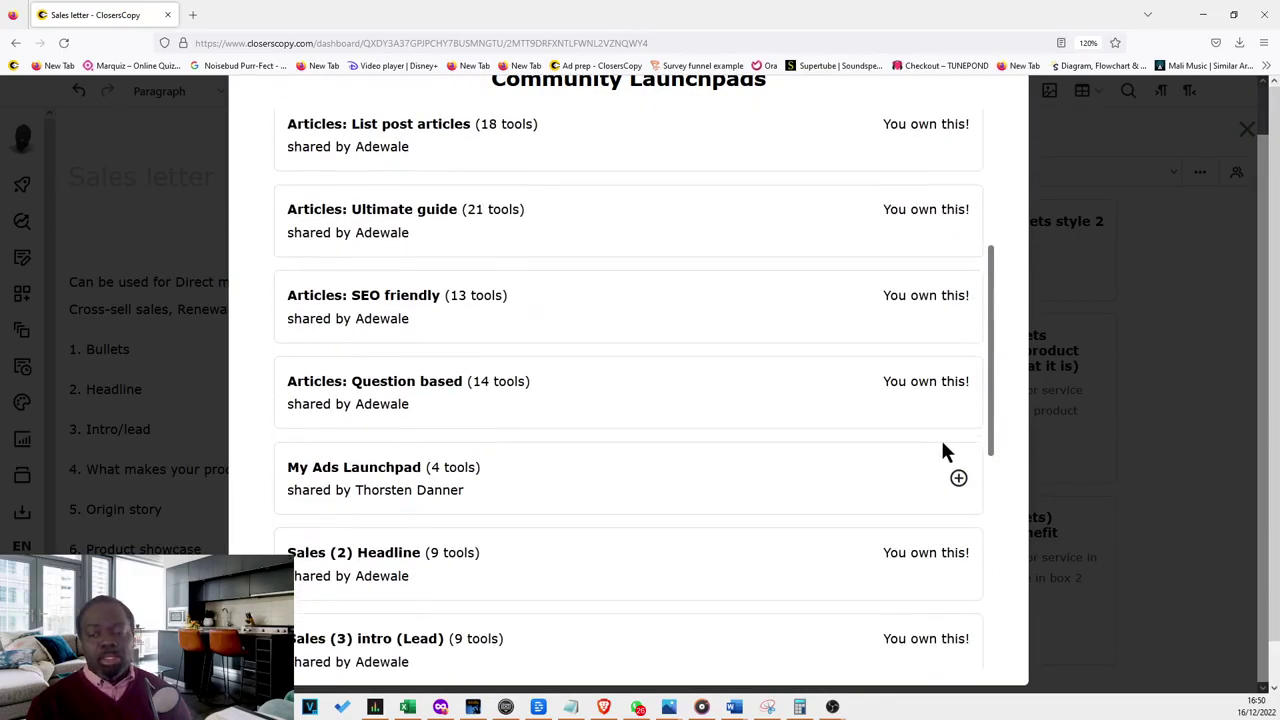
{"action": "scroll", "coordinate": [1008, 258], "scroll_direction": "up", "scroll_amount": 1}
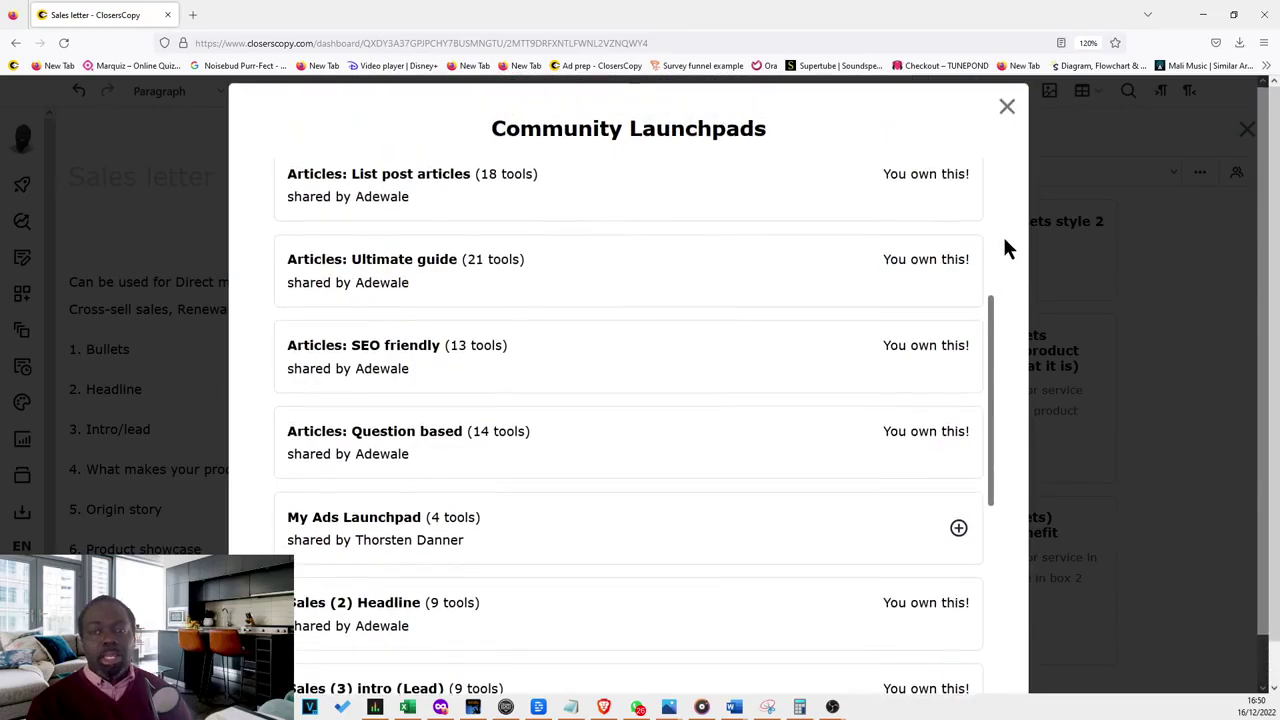
{"action": "left_click", "coordinate": [1008, 120]}
Step: View the tools in the Sales (1) Bullets launchpad and look through those in Sales (2) Headline
{"action": "left_click", "coordinate": [893, 172]}
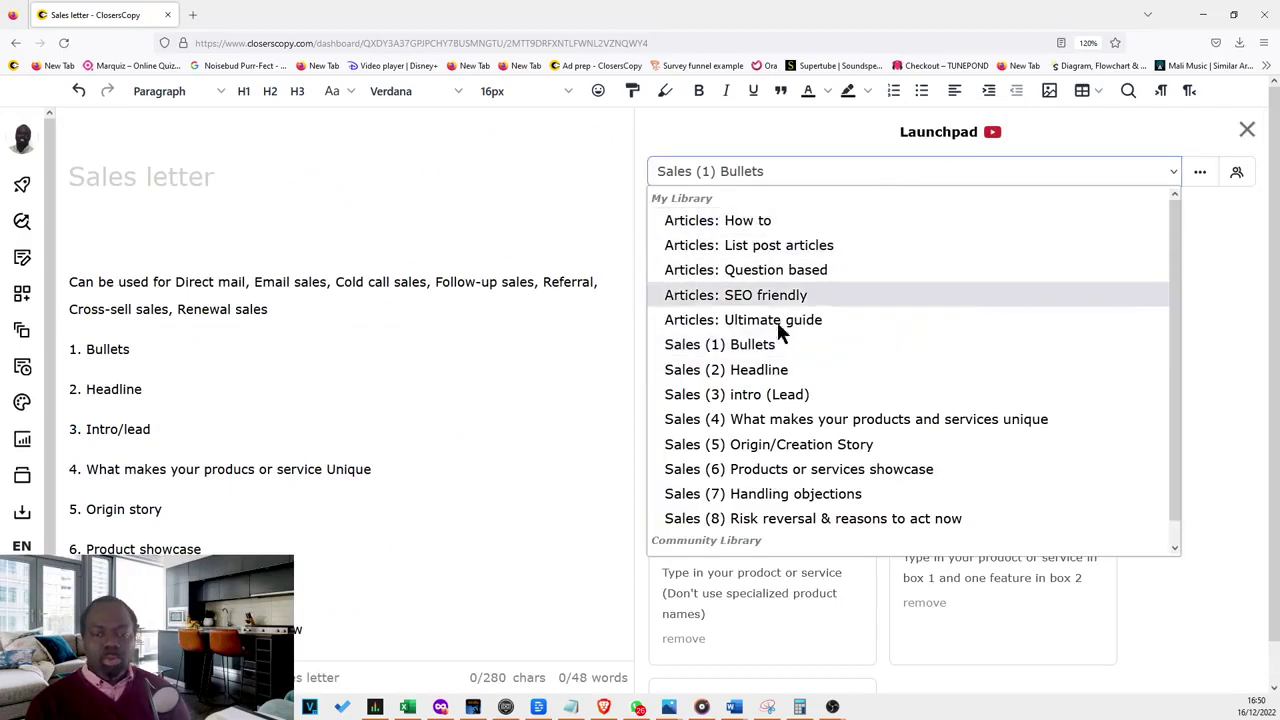
{"action": "left_click", "coordinate": [766, 352]}
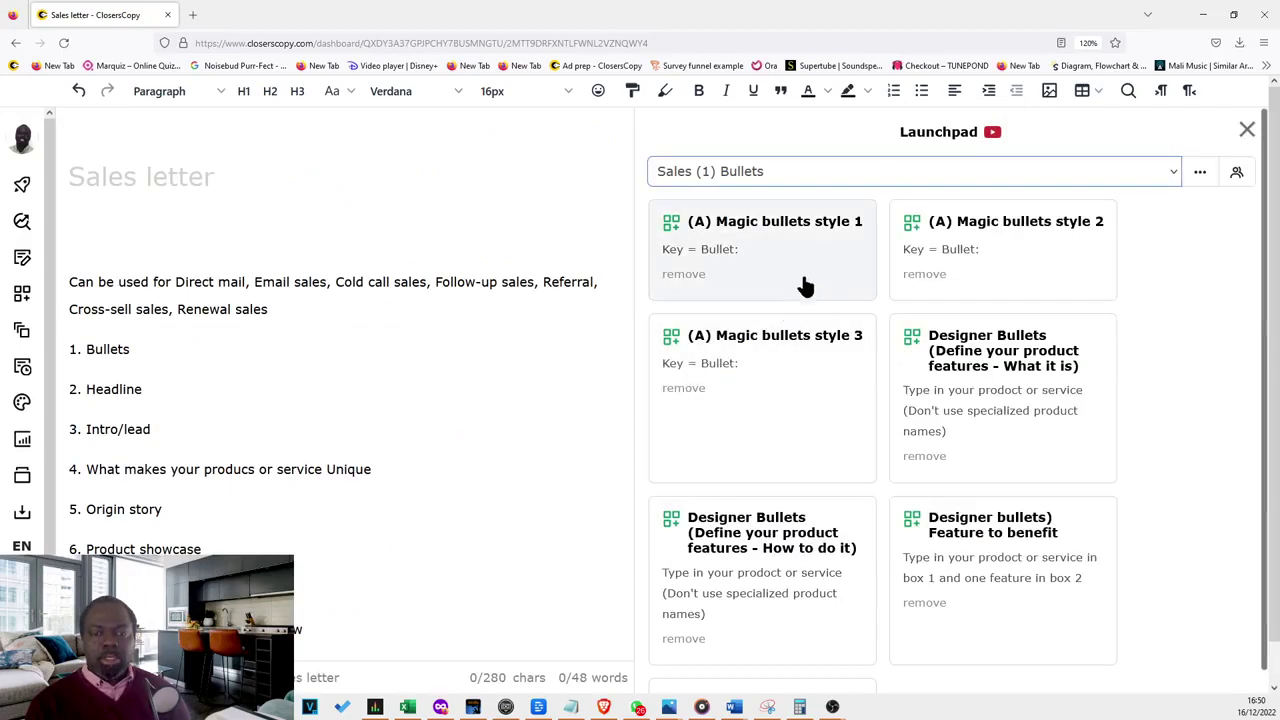
{"action": "left_click", "coordinate": [782, 170]}
{"action": "left_click", "coordinate": [767, 372]}
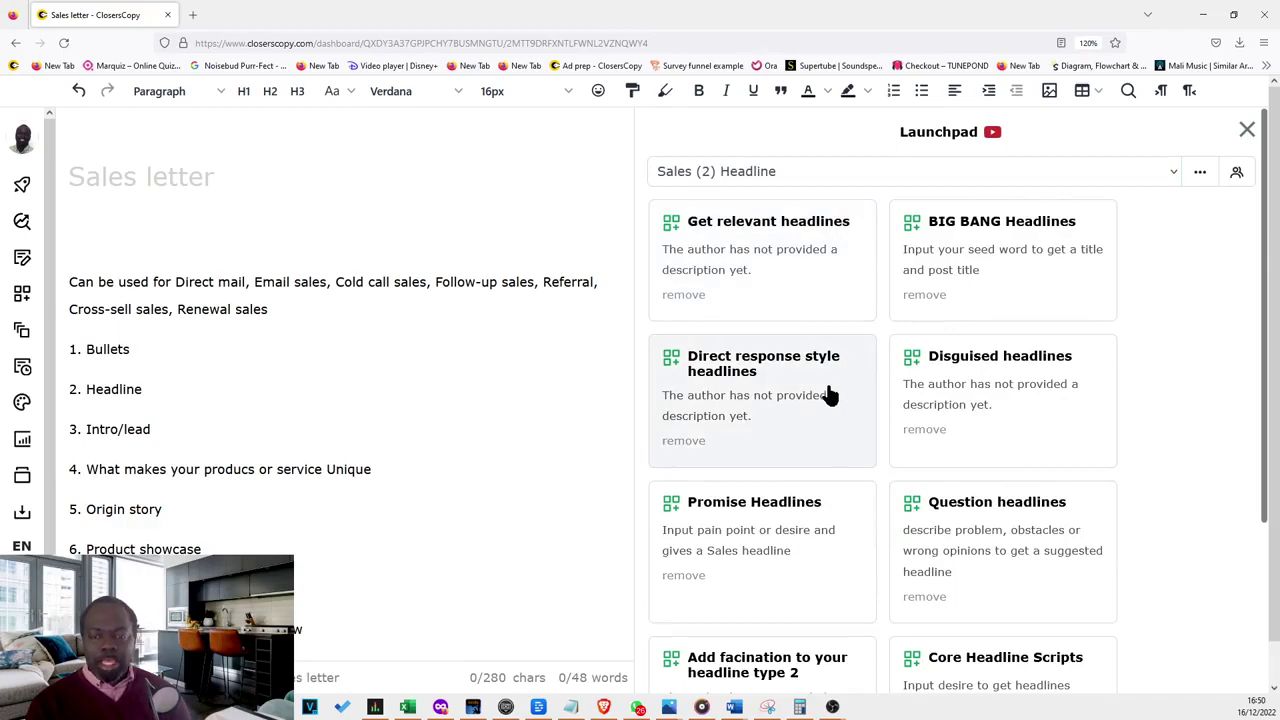
{"action": "scroll", "coordinate": [830, 392], "scroll_direction": "down", "scroll_amount": 2}
{"action": "scroll", "coordinate": [830, 390], "scroll_direction": "down", "scroll_amount": 2}
{"action": "scroll", "coordinate": [831, 374], "scroll_direction": "up", "scroll_amount": 4}
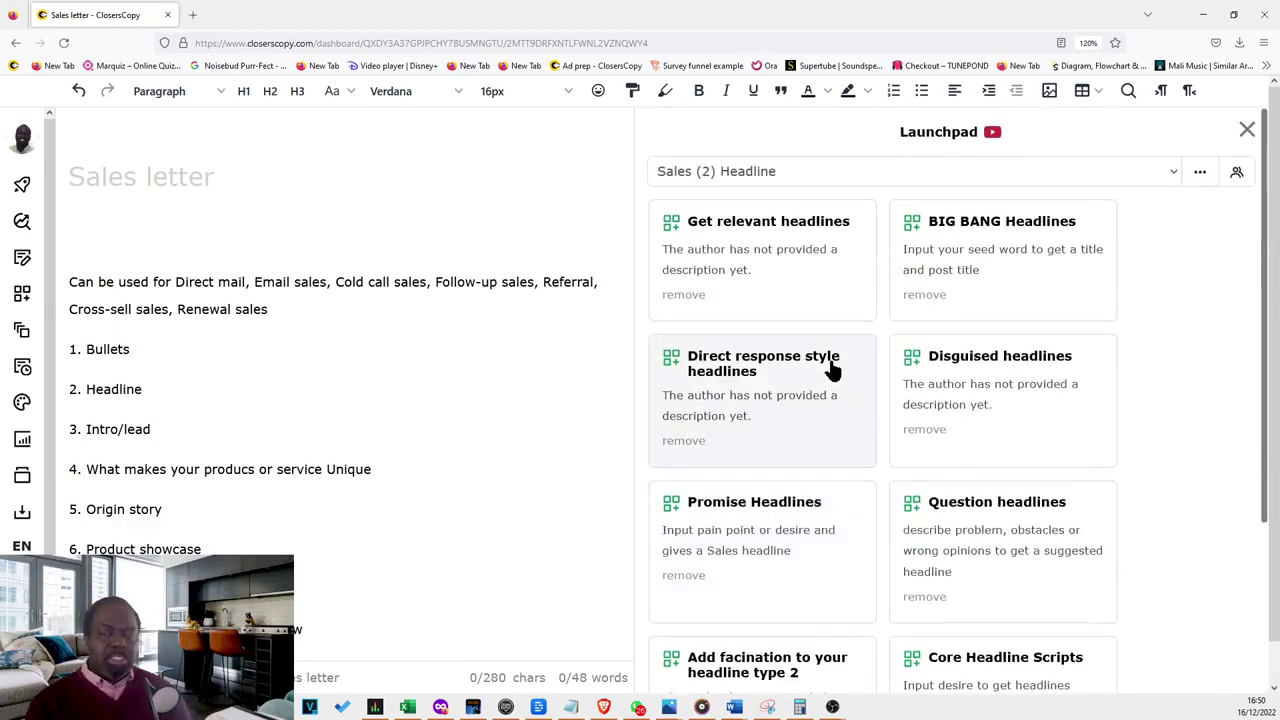
Step: View the tools in the Sales (3) intro (Lead), Sales (4) What makes your products and services unique, and Sales (5) Origin/Creation Story launchpads
{"action": "left_click", "coordinate": [840, 166]}
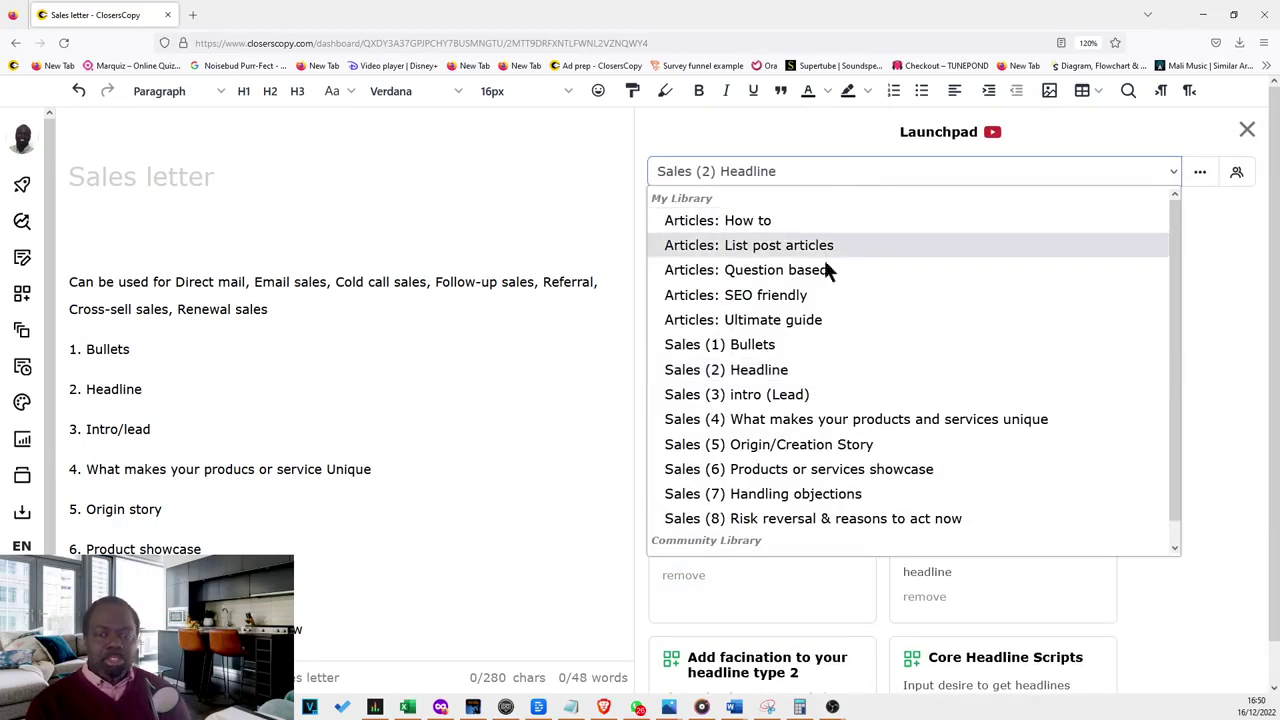
{"action": "left_click", "coordinate": [809, 395]}
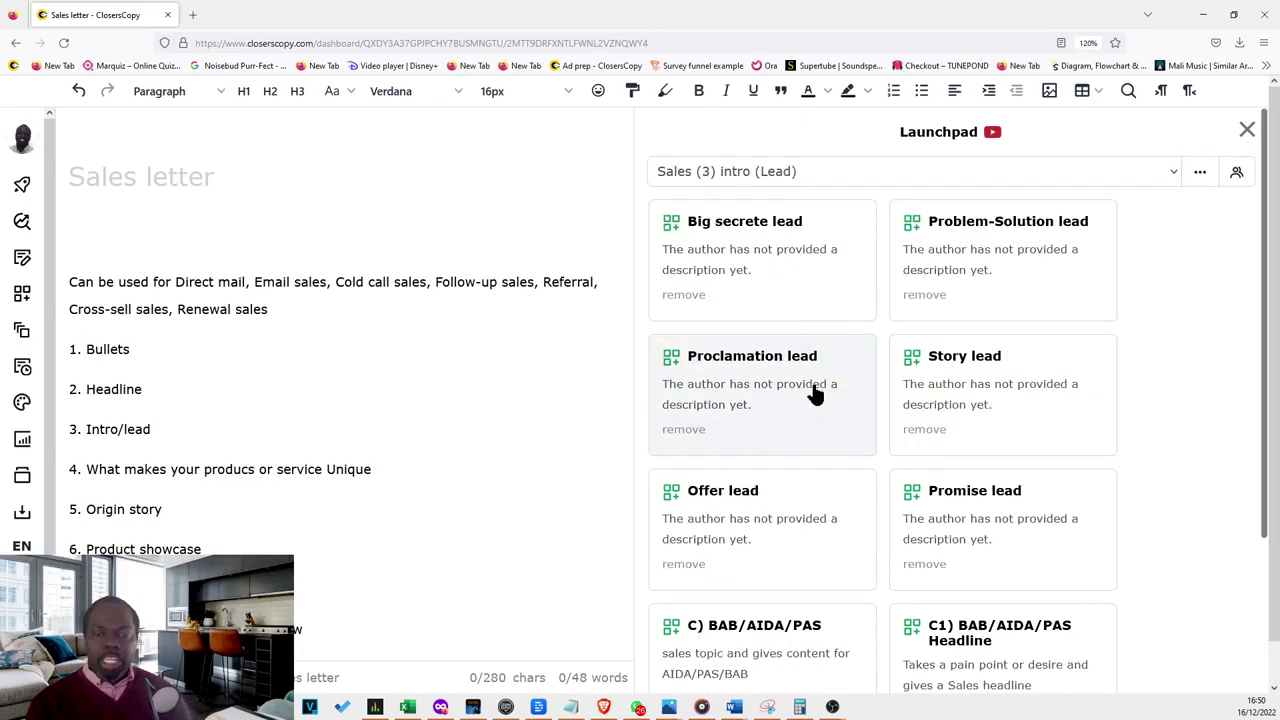
{"action": "left_click", "coordinate": [812, 178]}
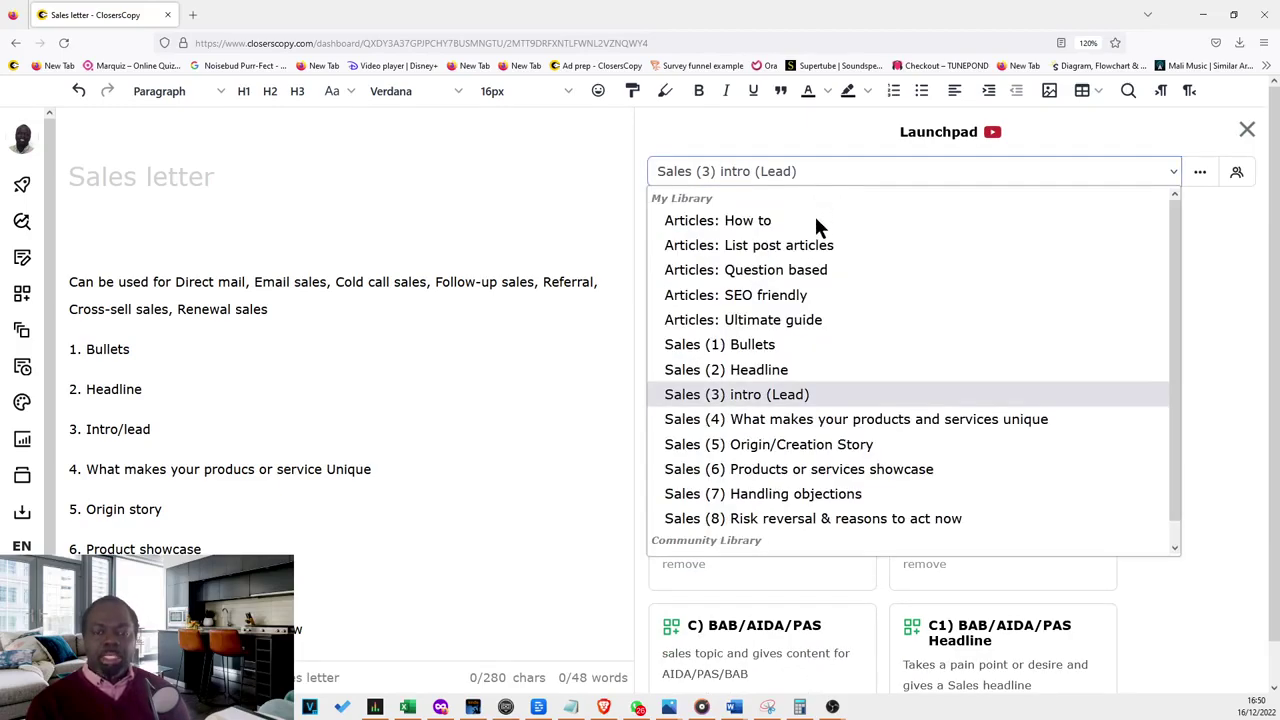
{"action": "left_click", "coordinate": [806, 421]}
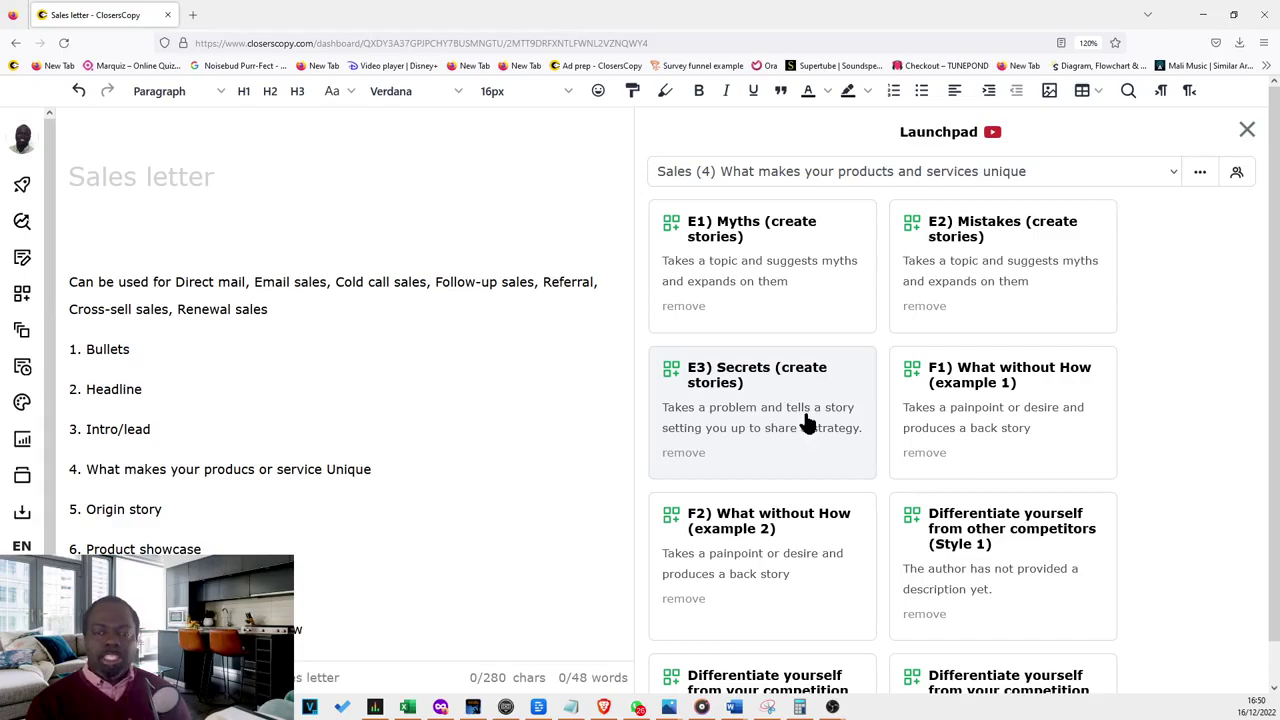
{"action": "left_click", "coordinate": [855, 171]}
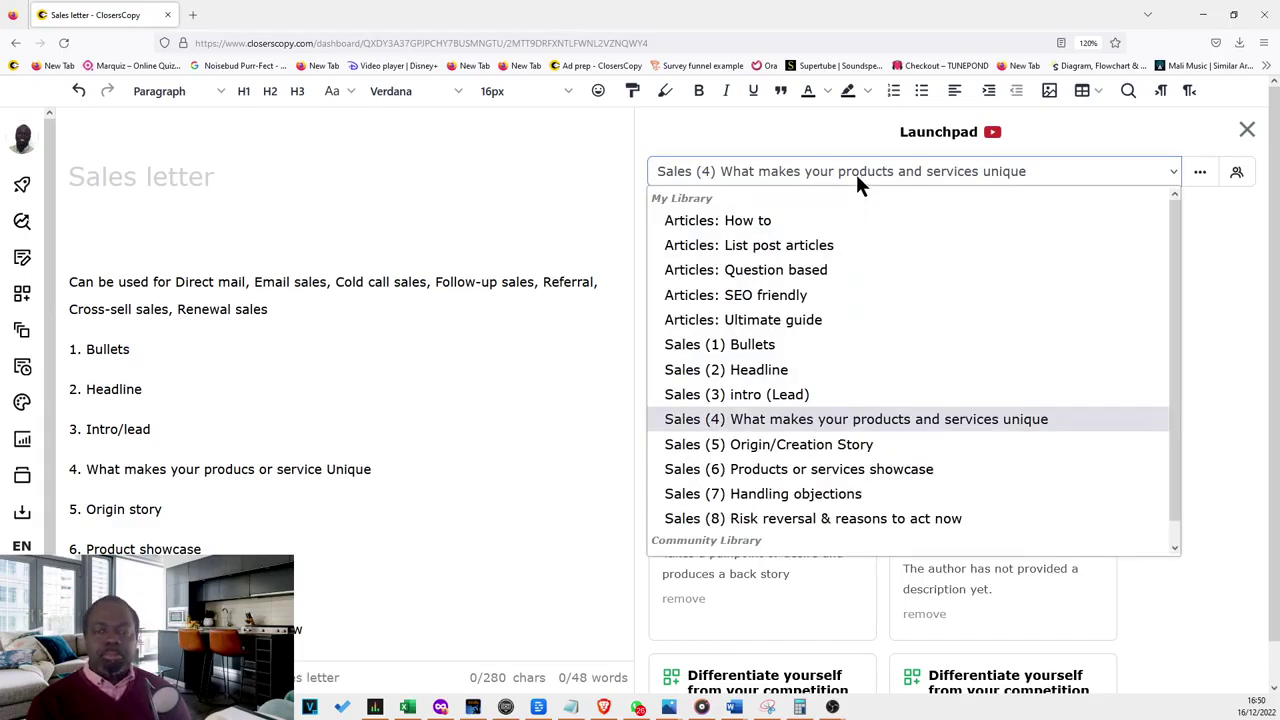
{"action": "left_click", "coordinate": [813, 446]}
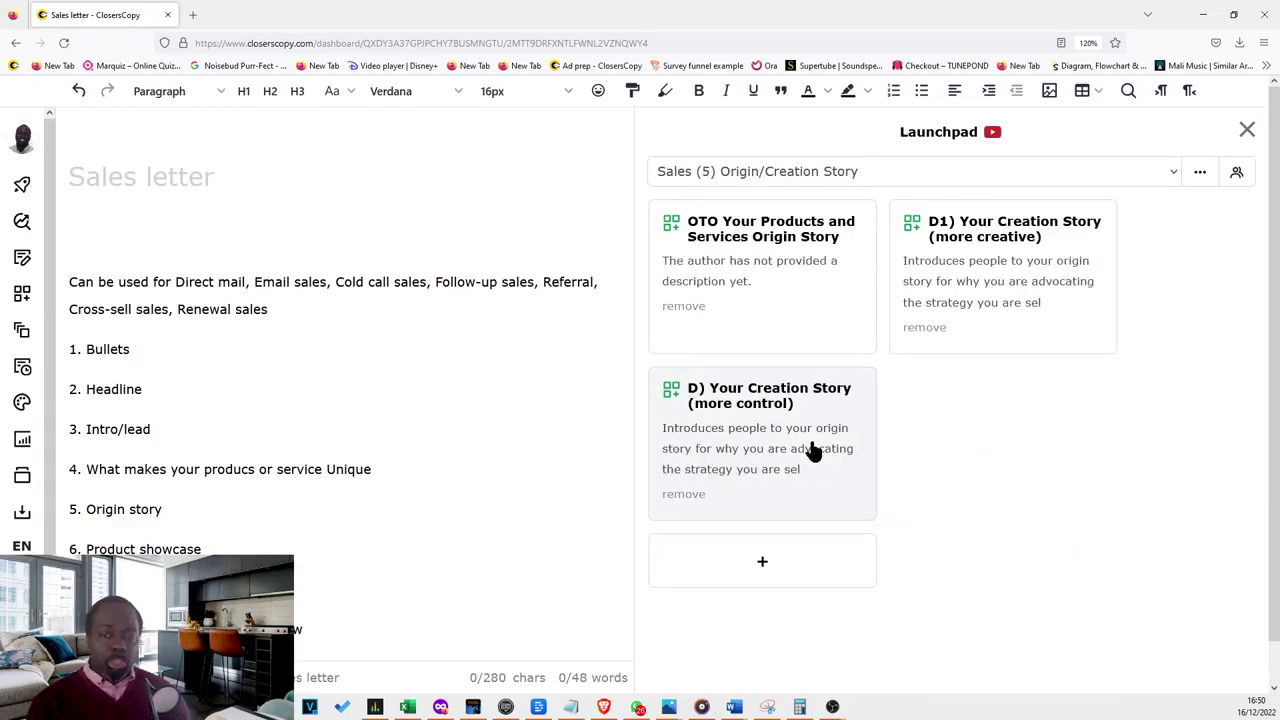
Step: View the tools in the Sales (6) Products or services showcase, Sales (7) Handling objections, and Sales (8) Risk reversal & reasons to act now launchpads
{"action": "left_click", "coordinate": [796, 171]}
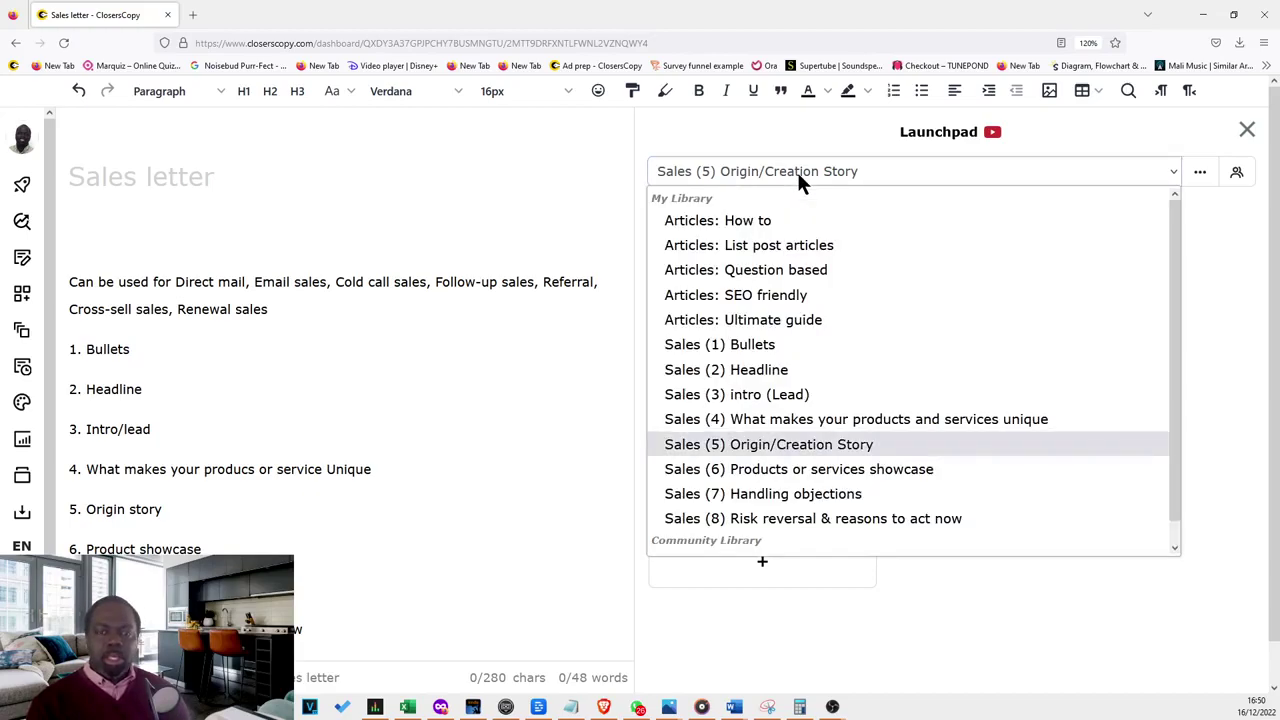
{"action": "left_click", "coordinate": [797, 469]}
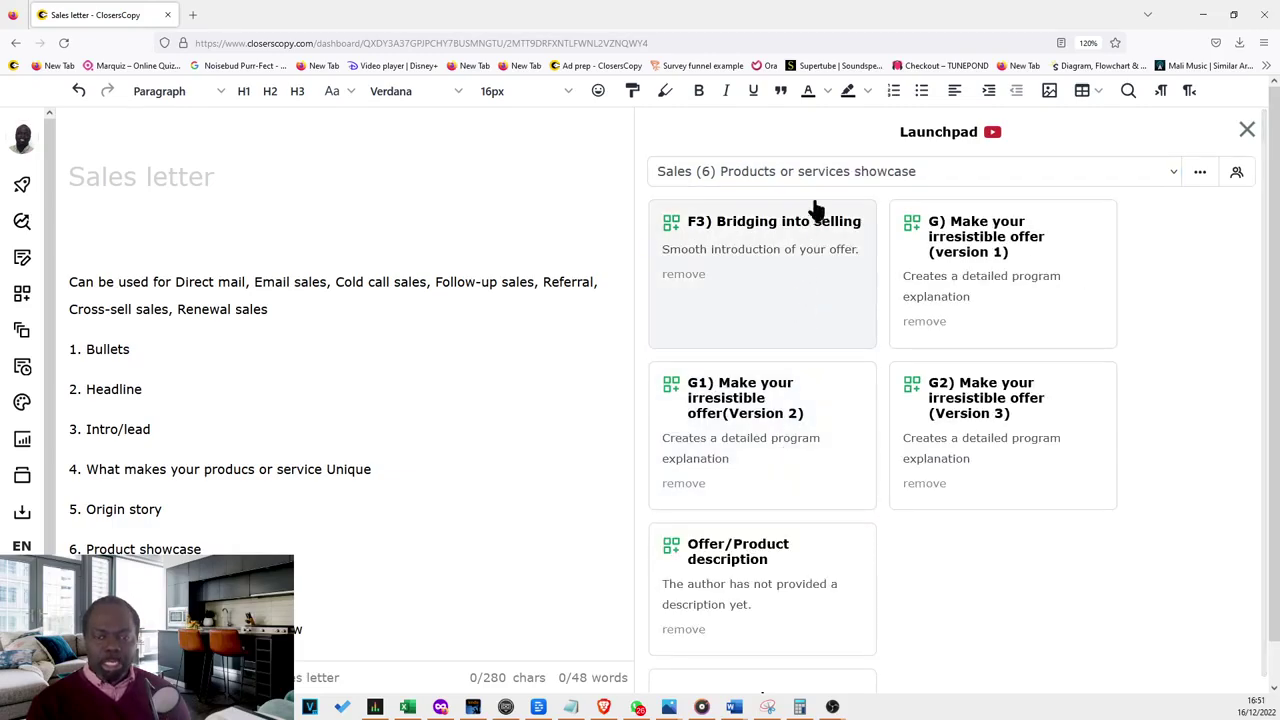
{"action": "left_click", "coordinate": [808, 172]}
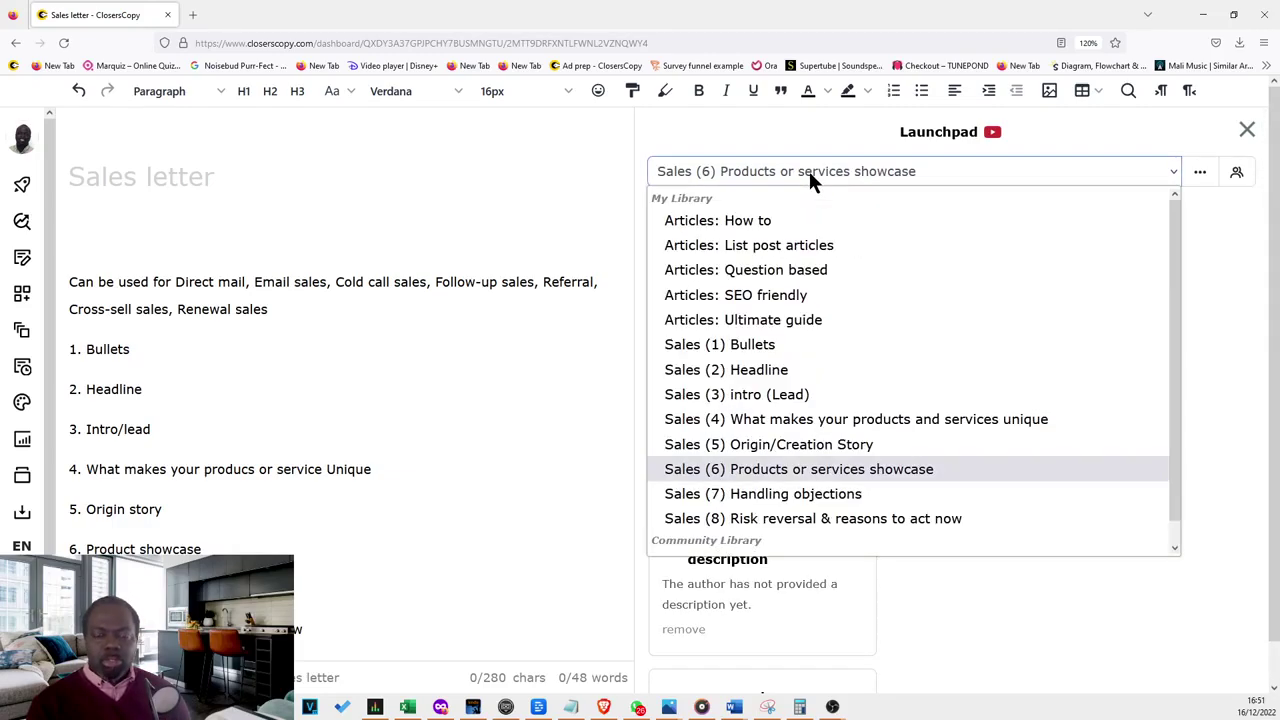
{"action": "left_click", "coordinate": [786, 493]}
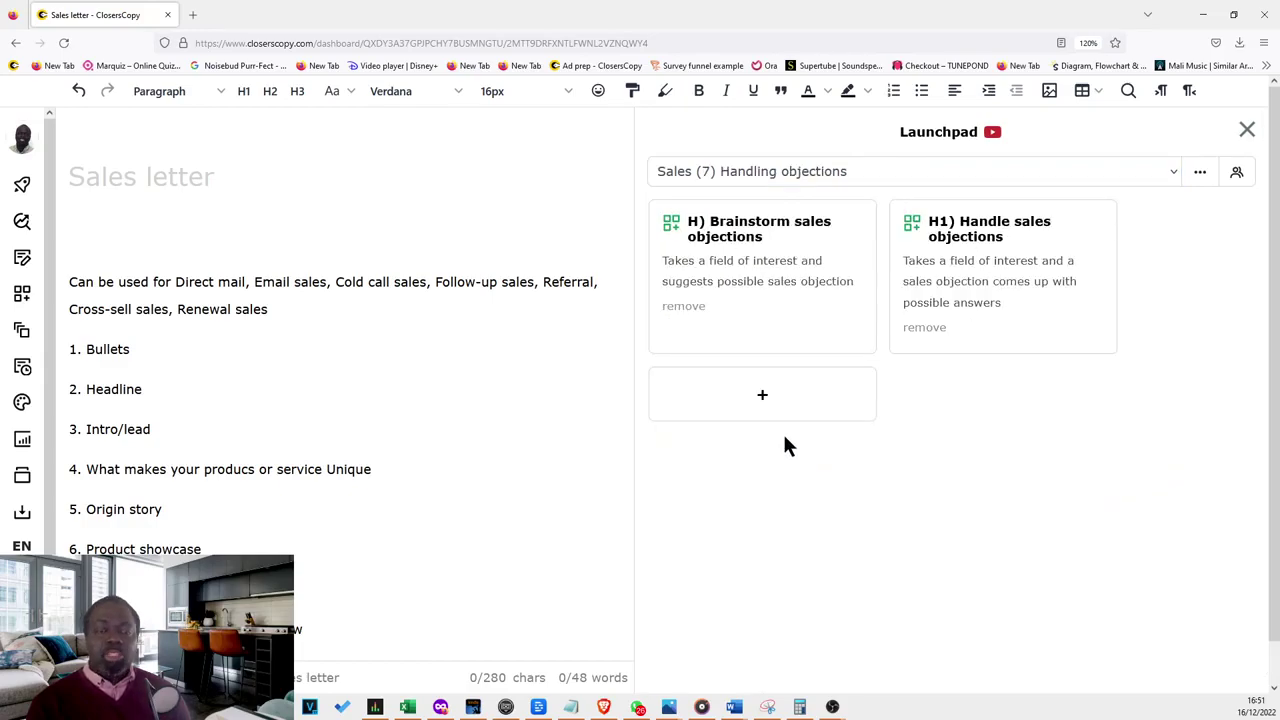
{"action": "left_click", "coordinate": [801, 178]}
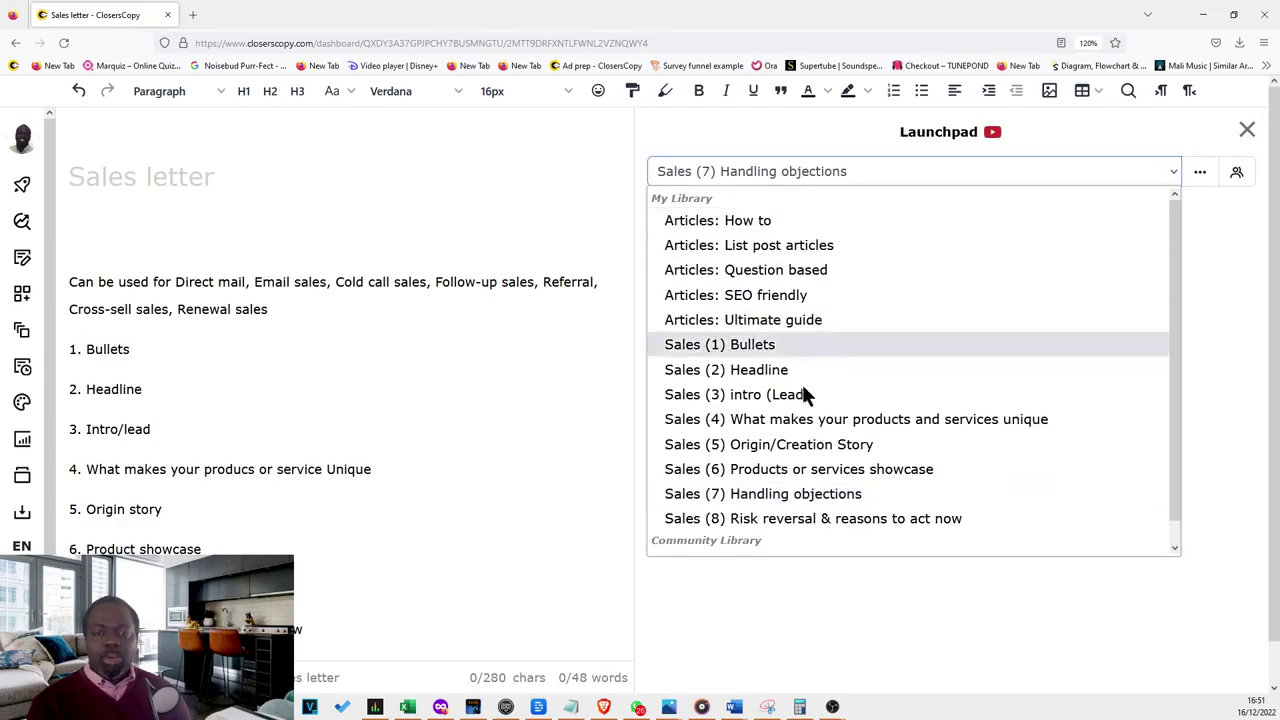
{"action": "left_click", "coordinate": [805, 520]}
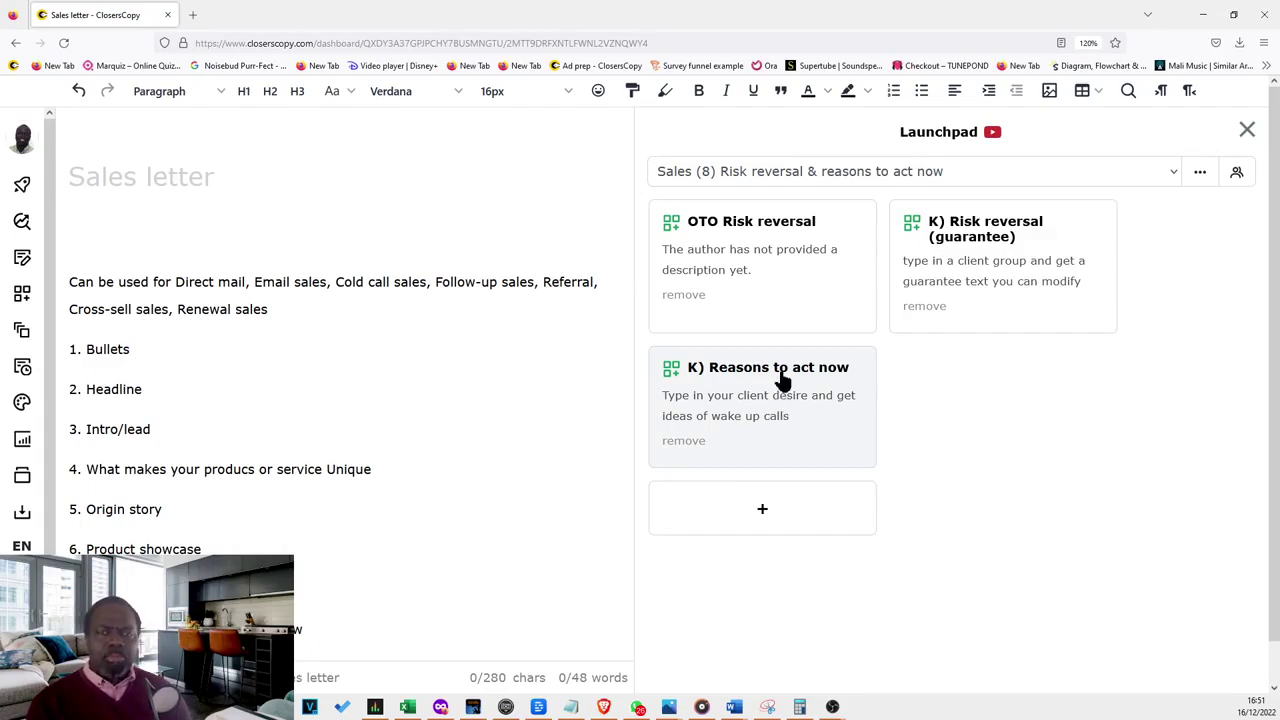
Step: Switch the Launchpad back to Sales (1) Bullets and open the (A) Magic bullets style 1 framework
{"action": "left_click", "coordinate": [811, 166]}
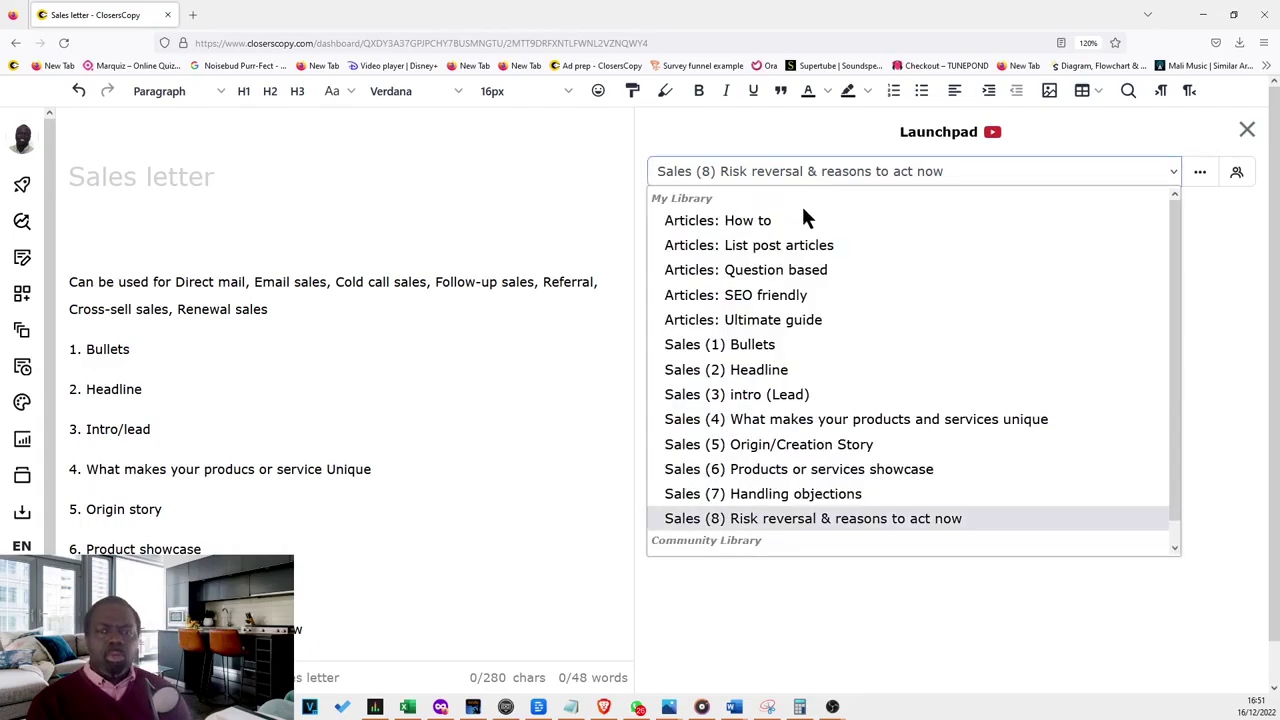
{"action": "left_click", "coordinate": [803, 346]}
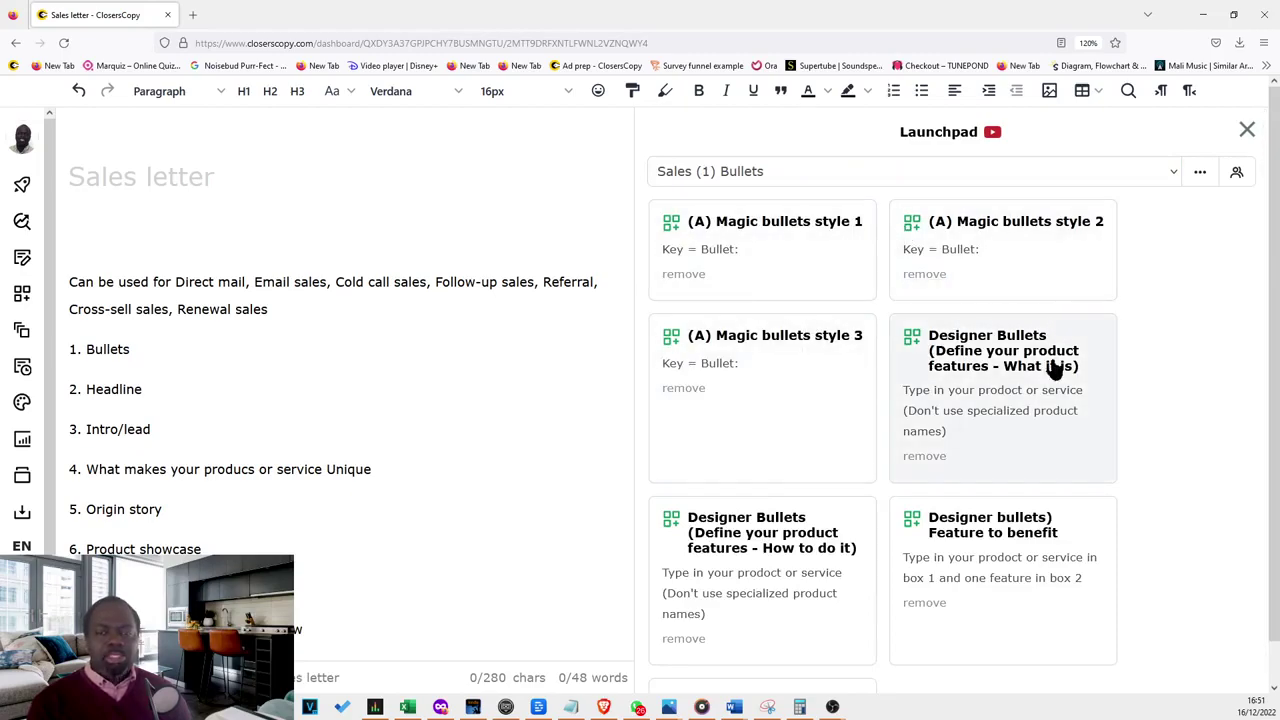
{"action": "scroll", "coordinate": [983, 560], "scroll_direction": "down", "scroll_amount": 1}
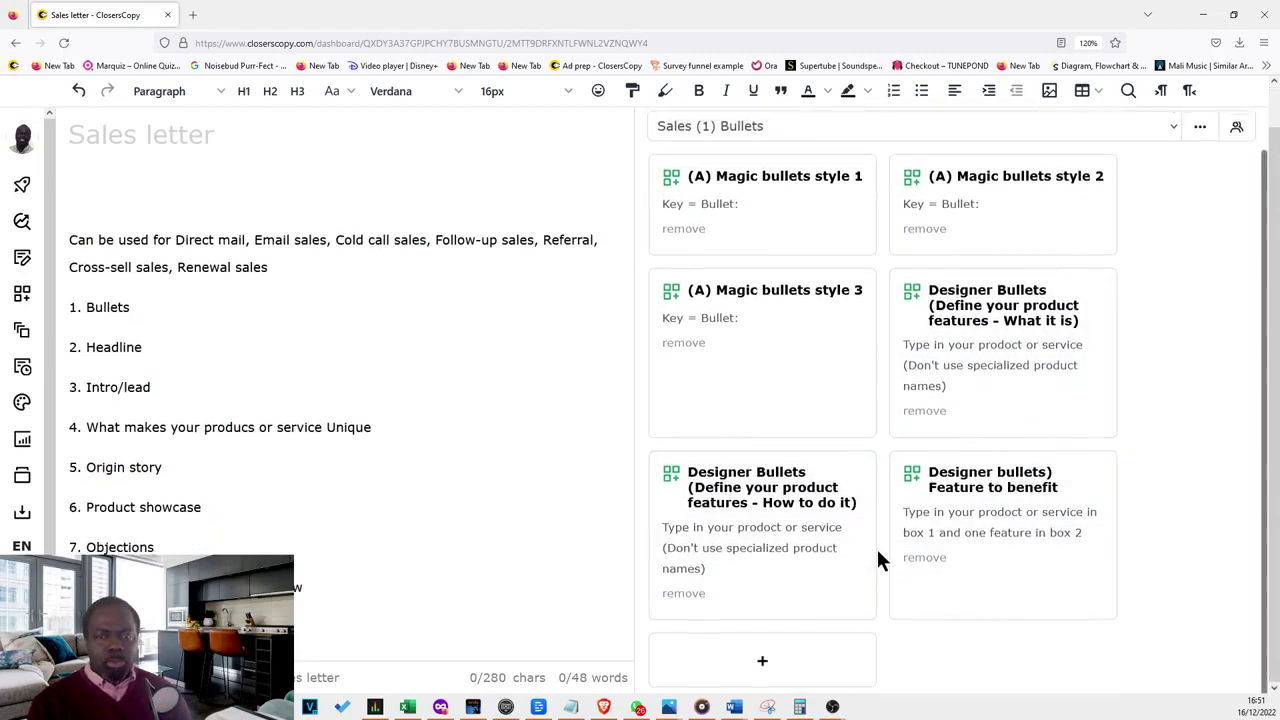
{"action": "scroll", "coordinate": [880, 563], "scroll_direction": "up", "scroll_amount": 1}
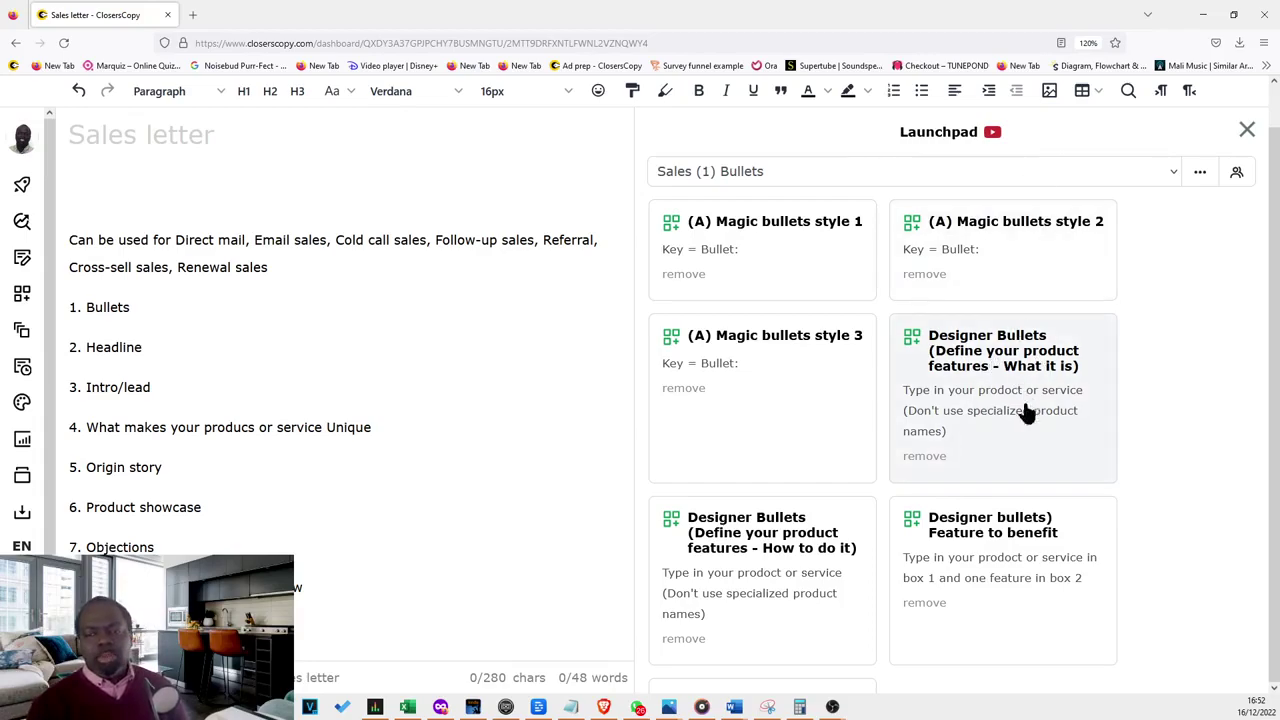
{"action": "left_click", "coordinate": [808, 250]}
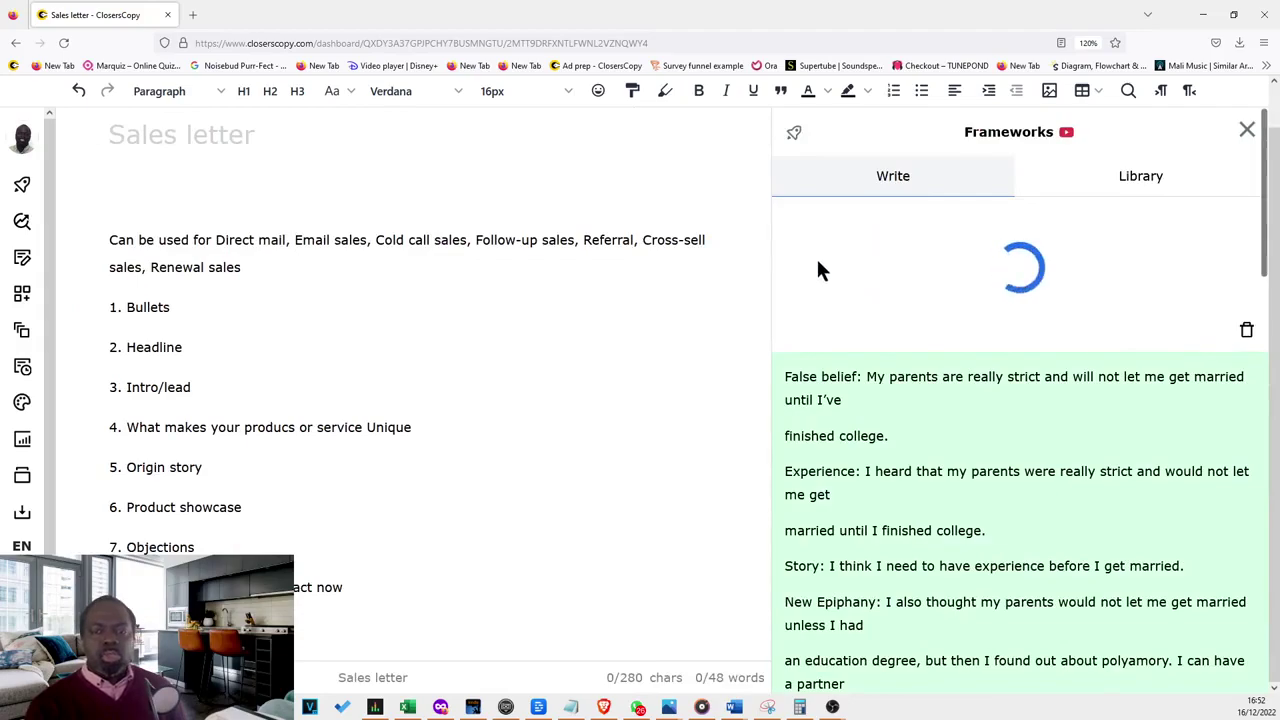
Step: Delete the previously generated text and replace the framework's topic with "golf"
{"action": "left_click", "coordinate": [1247, 579]}
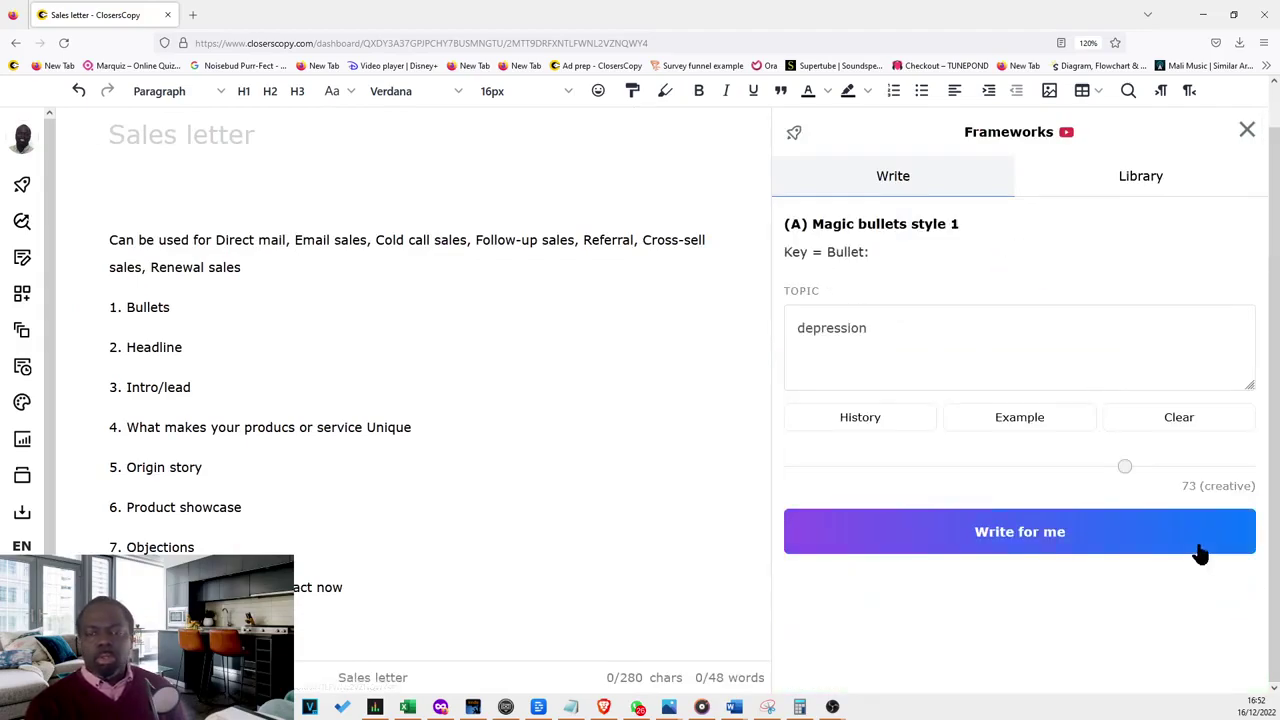
{"action": "left_click_drag", "start_coordinate": [994, 343], "coordinate": [506, 270]}
{"action": "key", "text": "BackSpace"}
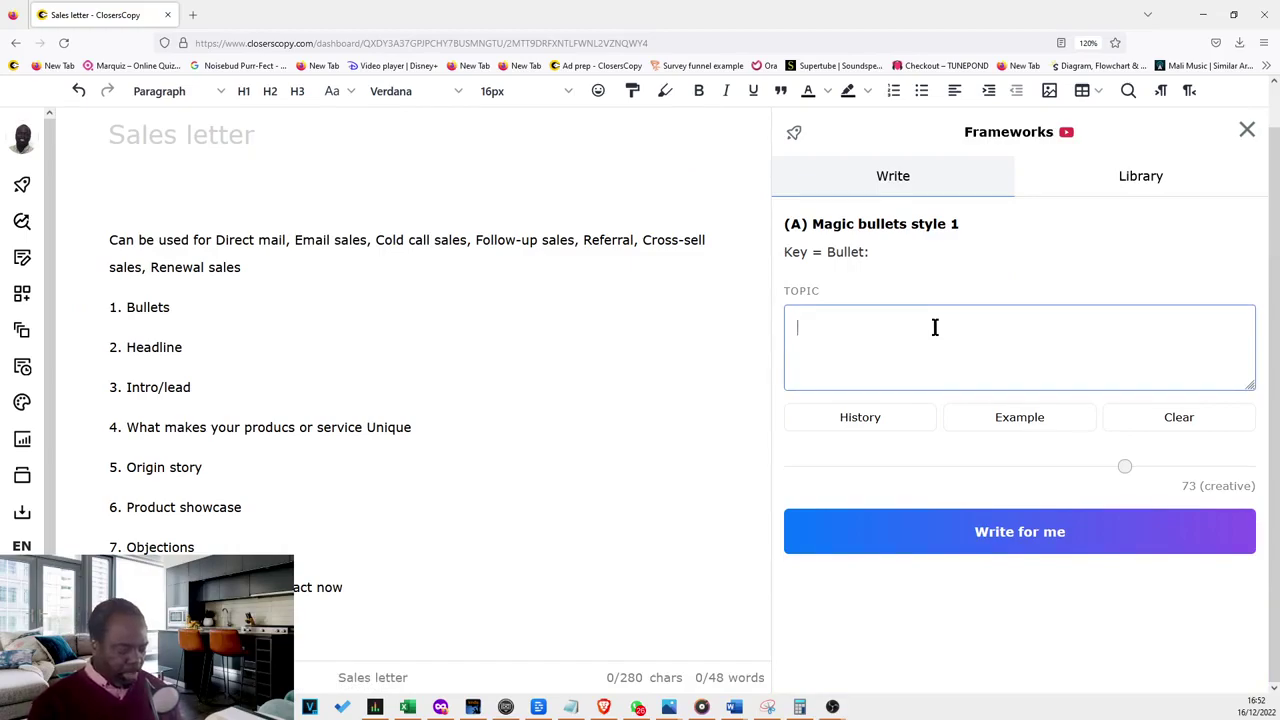
{"action": "type", "text": "golf"}
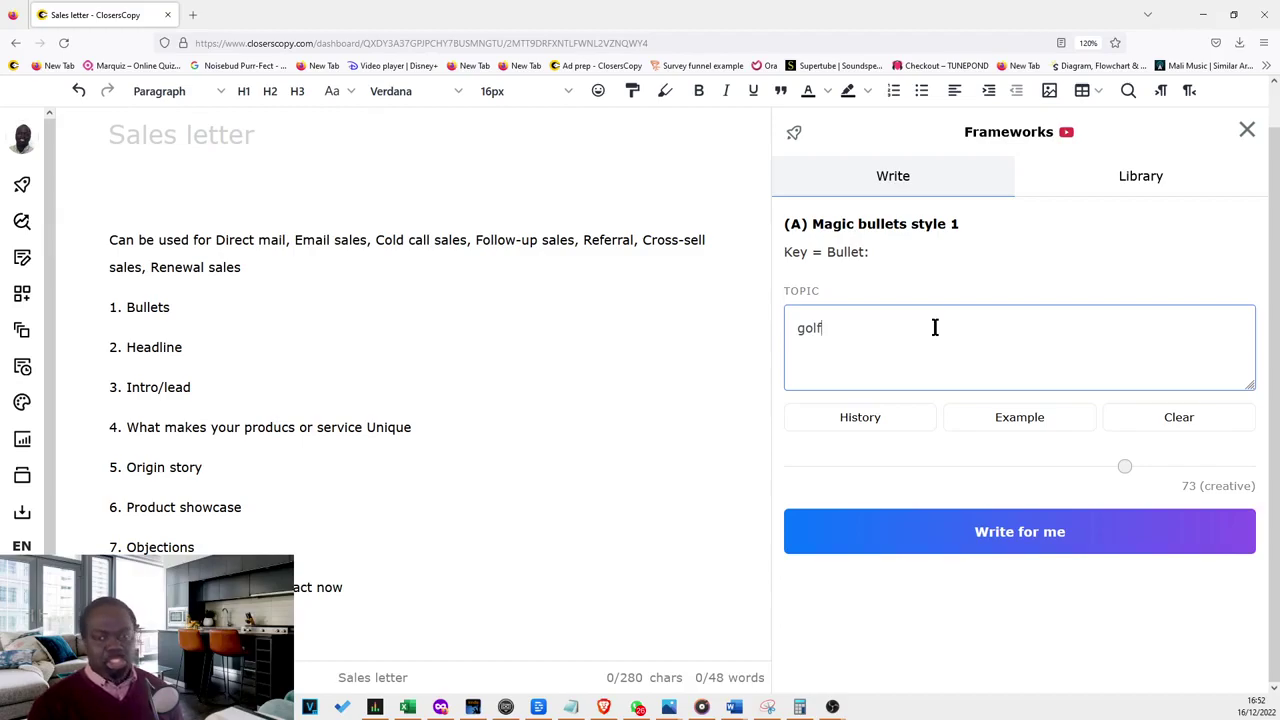
Step: Generate bullets about golf with the (A) Magic bullets style 1 framework and read through the generated variations
{"action": "left_click", "coordinate": [1008, 540]}
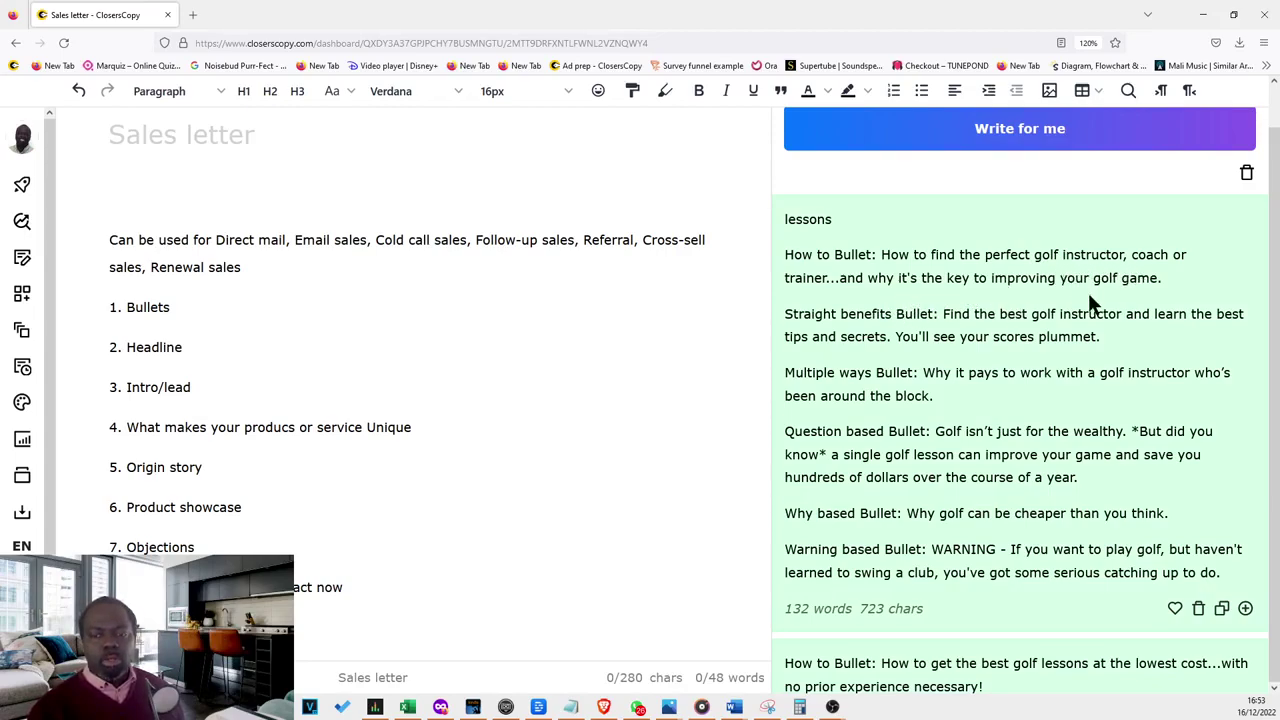
{"action": "scroll", "coordinate": [1064, 395], "scroll_direction": "down", "scroll_amount": 1}
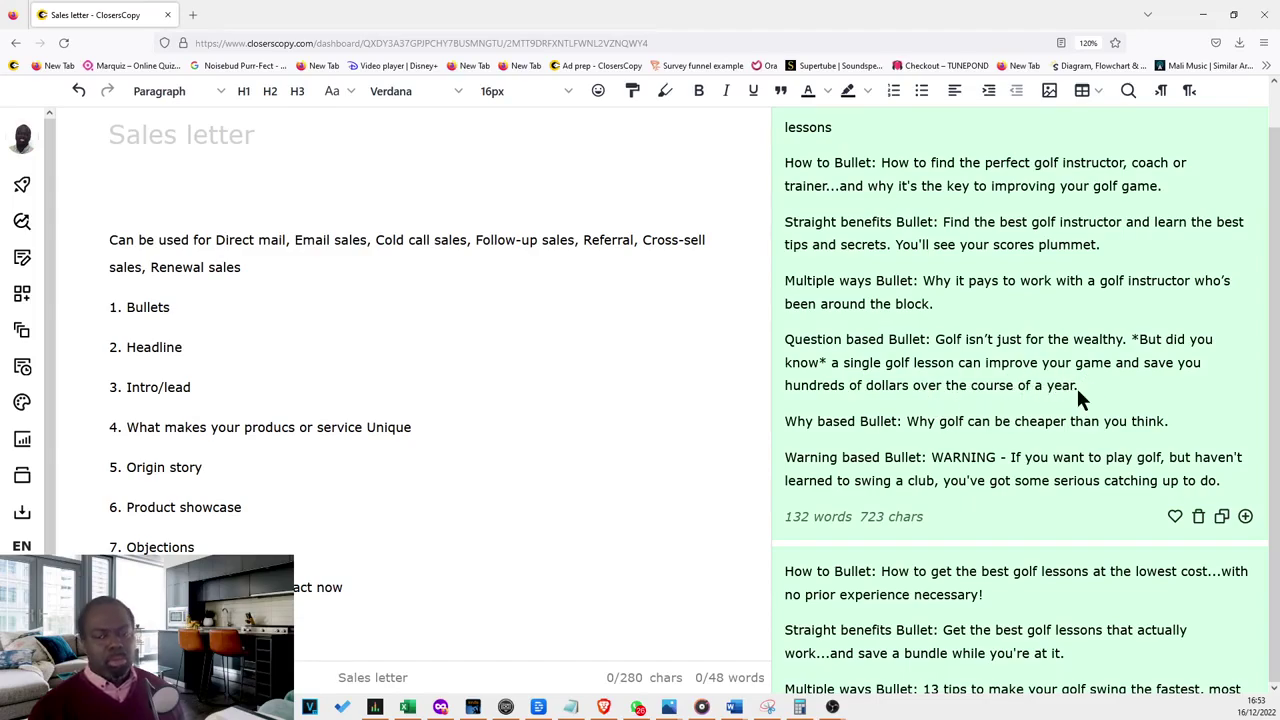
{"action": "scroll", "coordinate": [1075, 383], "scroll_direction": "down", "scroll_amount": 3}
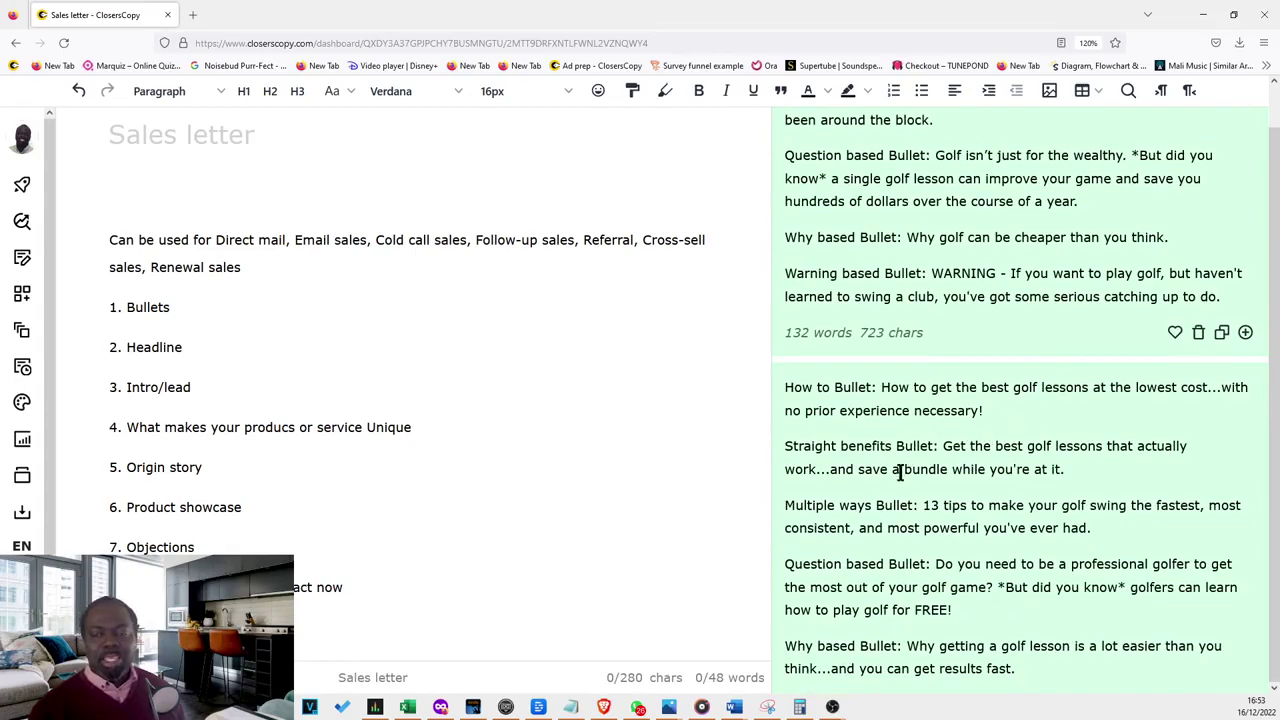
{"action": "scroll", "coordinate": [880, 500], "scroll_direction": "down", "scroll_amount": 2}
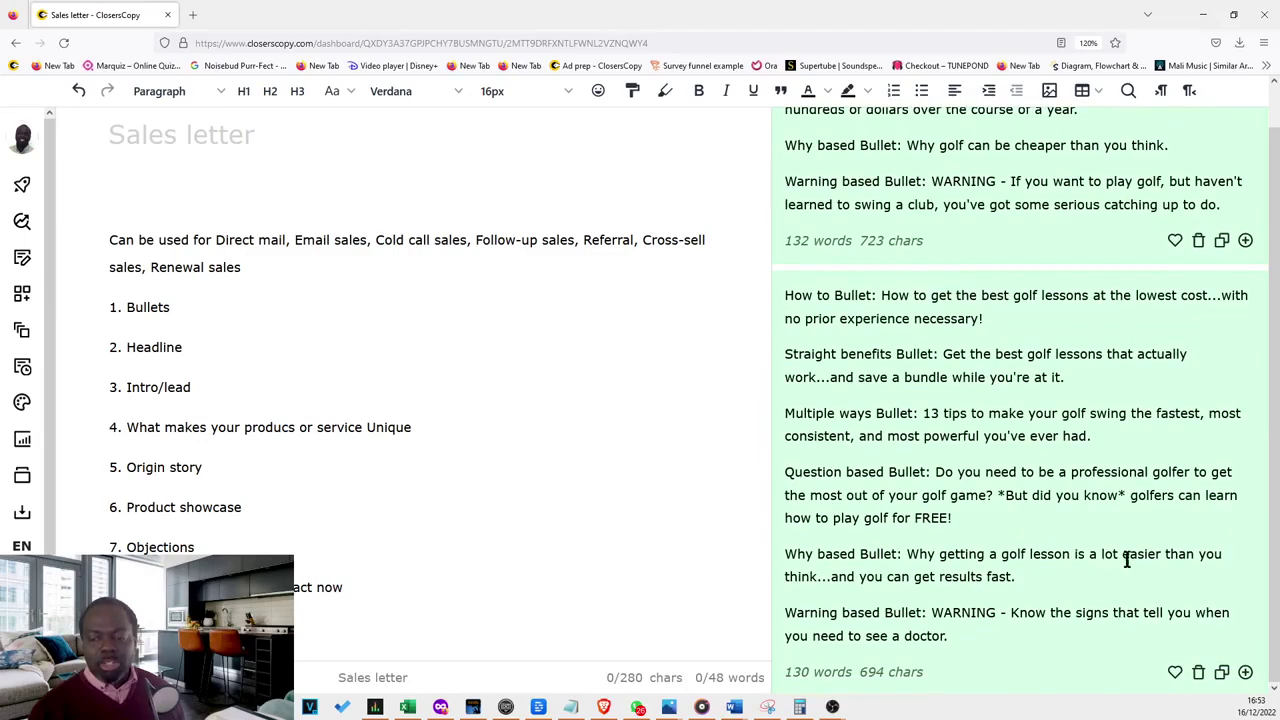
{"action": "scroll", "coordinate": [1110, 545], "scroll_direction": "down", "scroll_amount": 2}
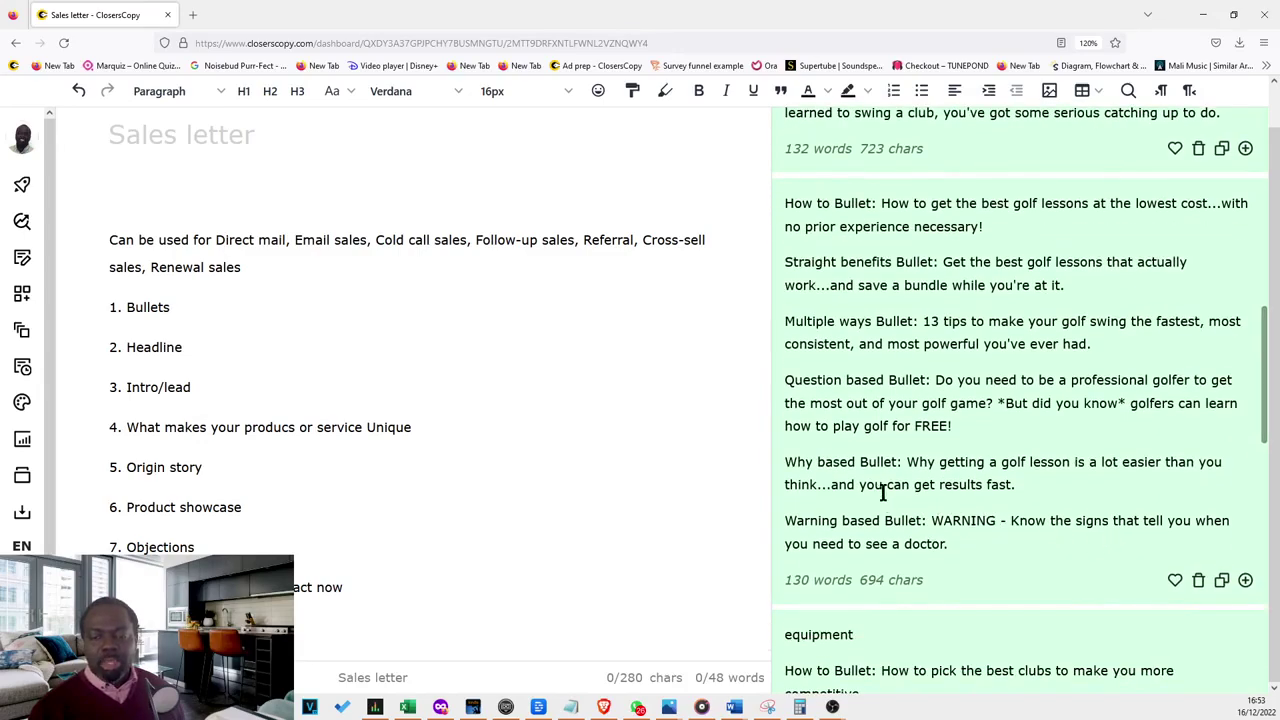
{"action": "scroll", "coordinate": [990, 460], "scroll_direction": "down", "scroll_amount": 2}
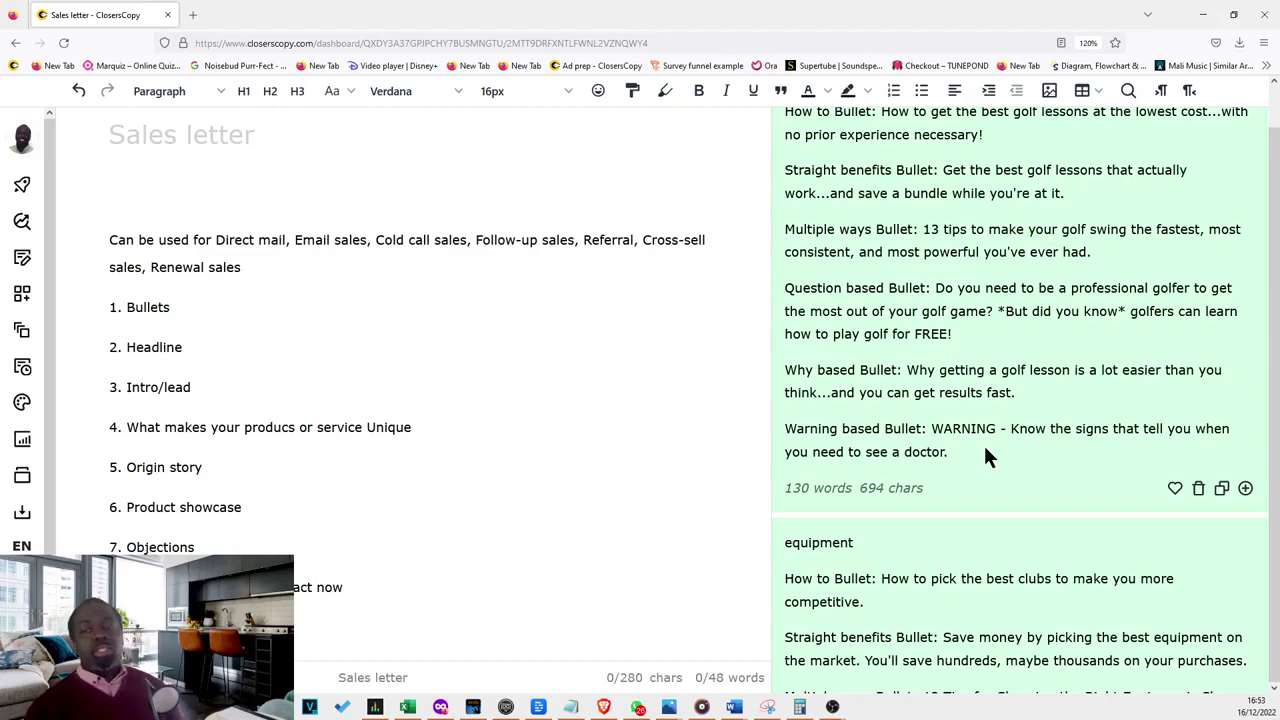
{"action": "scroll", "coordinate": [983, 442], "scroll_direction": "up", "scroll_amount": 15}
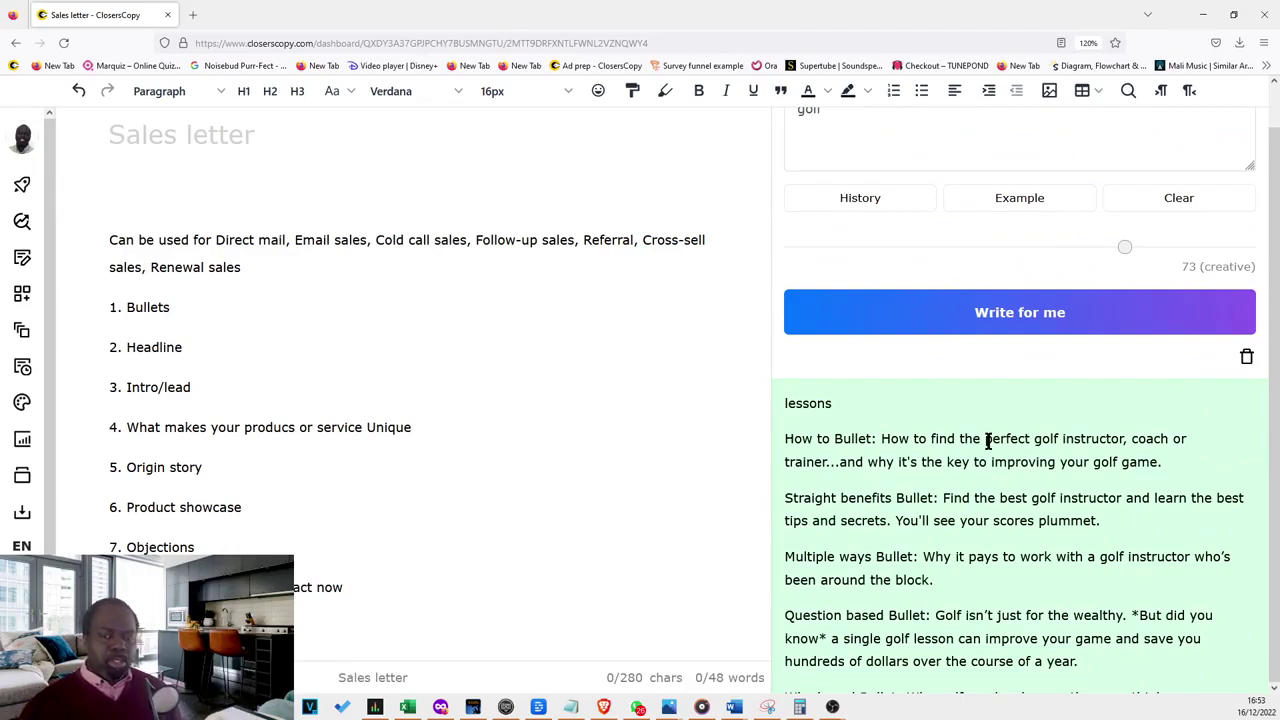
{"action": "scroll", "coordinate": [990, 440], "scroll_direction": "up", "scroll_amount": 2}
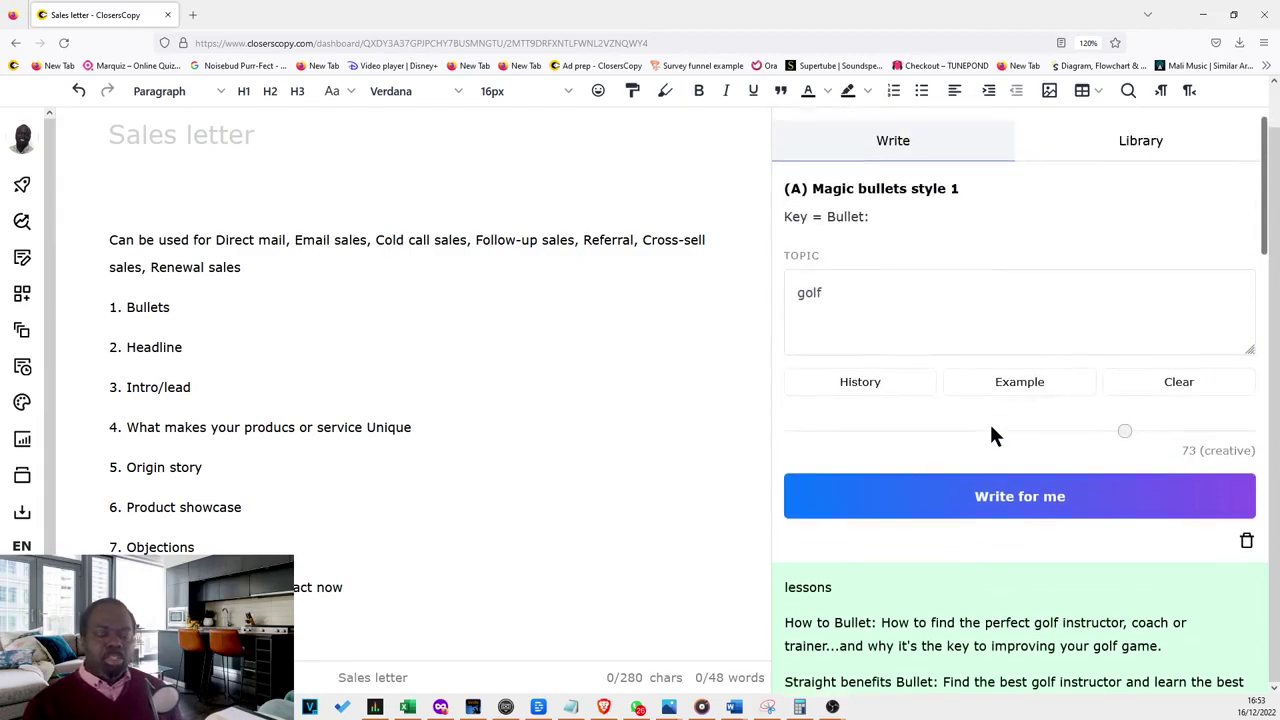
{"action": "scroll", "coordinate": [984, 400], "scroll_direction": "down", "scroll_amount": 2}
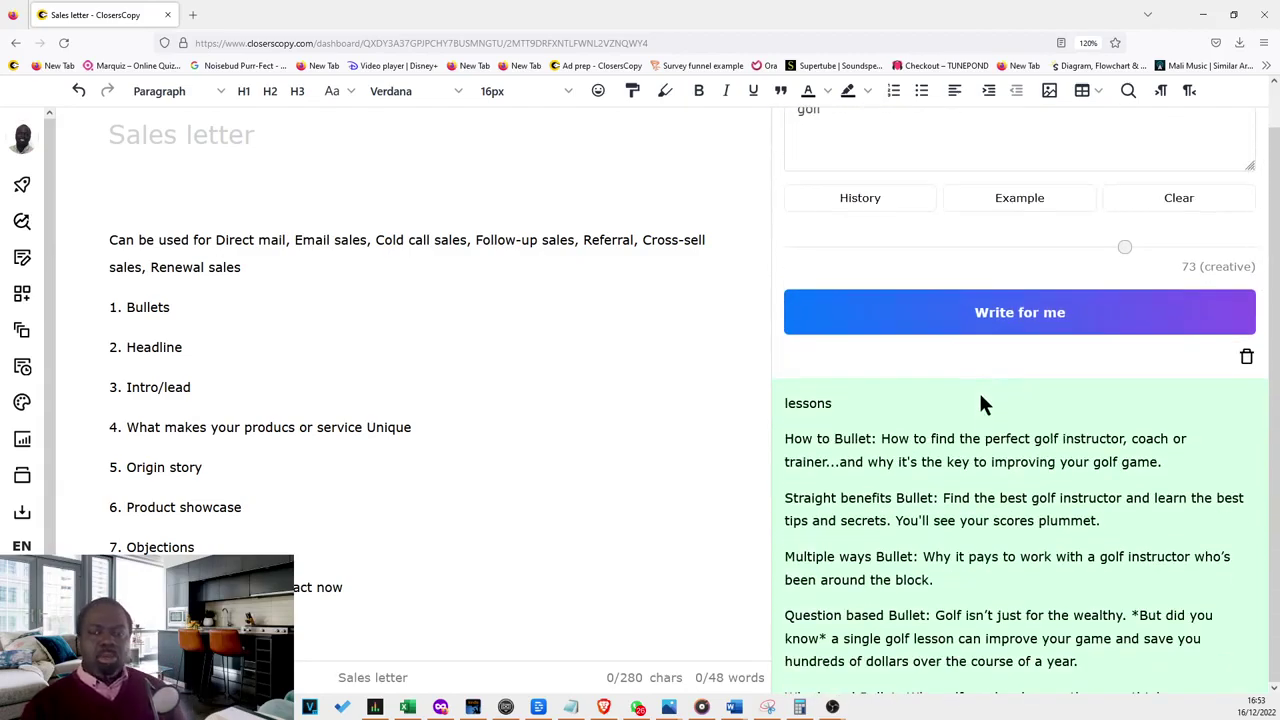
{"action": "scroll", "coordinate": [978, 395], "scroll_direction": "up", "scroll_amount": 2}
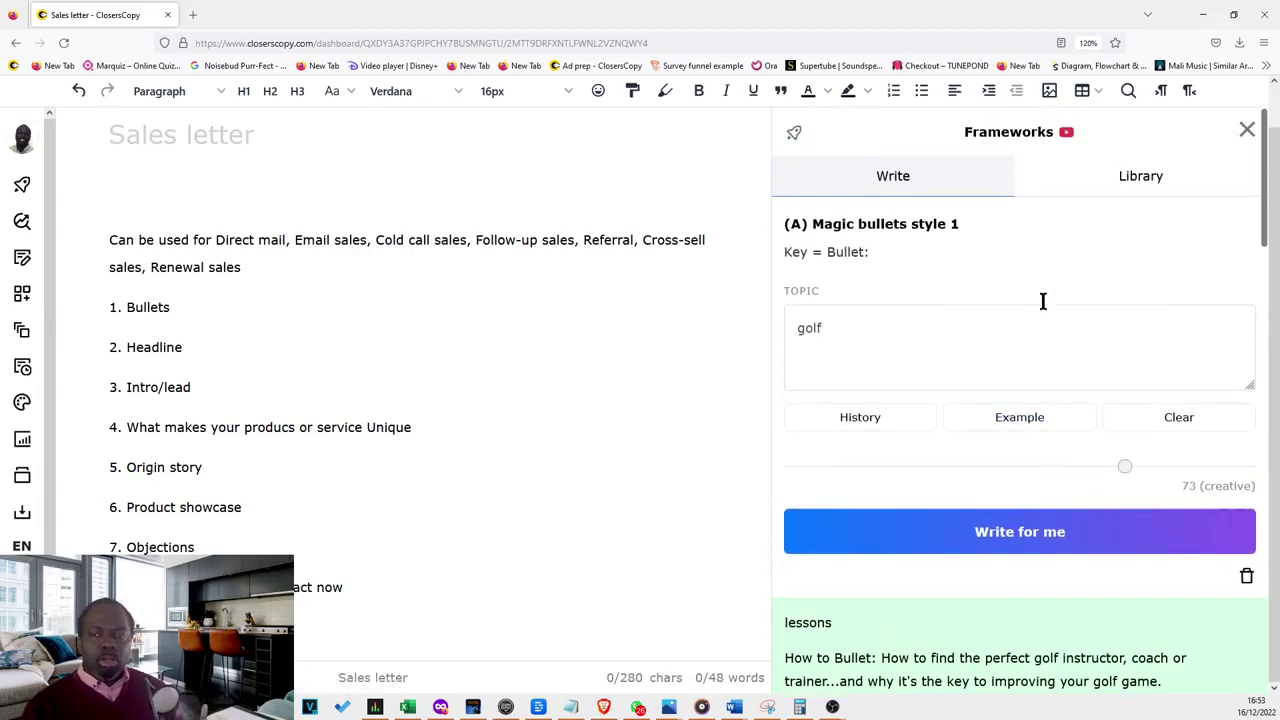
Step: Return to the Sales (1) Bullets launchpad and open the (A) Magic bullets style 2 framework
{"action": "left_click", "coordinate": [1098, 188]}
{"action": "scroll", "coordinate": [1060, 251], "scroll_direction": "up", "scroll_amount": 2}
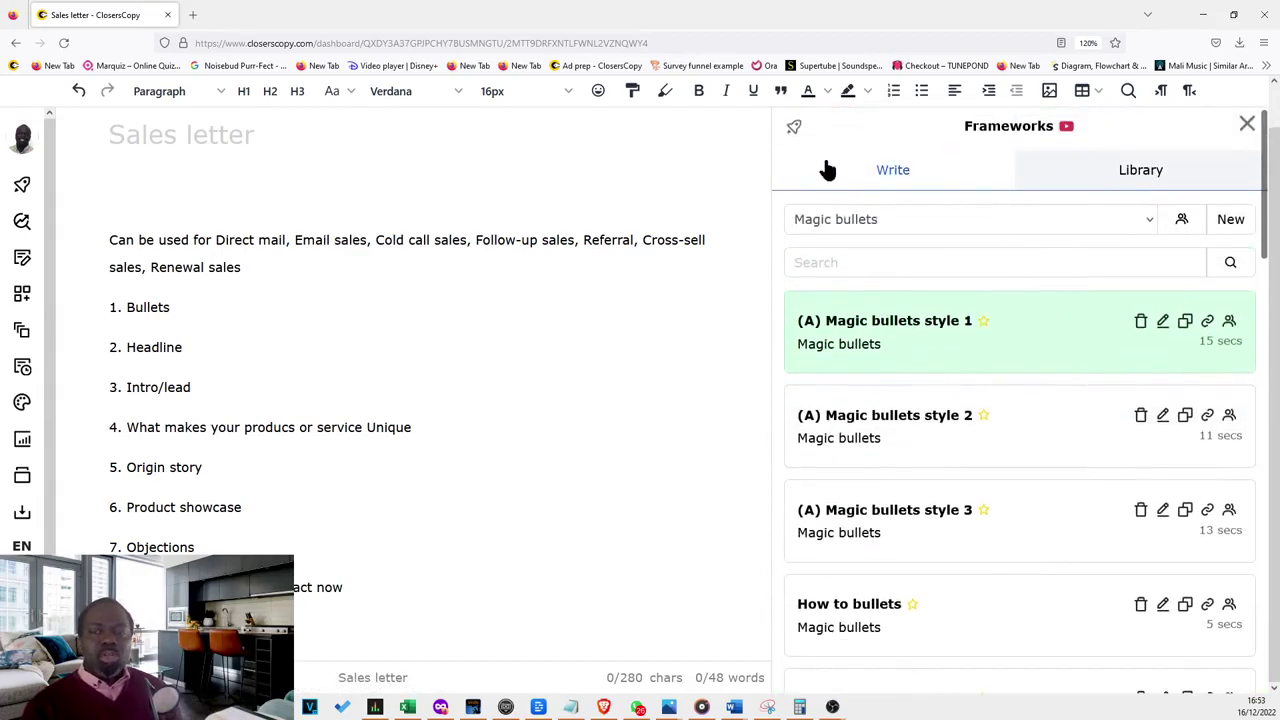
{"action": "left_click", "coordinate": [794, 127]}
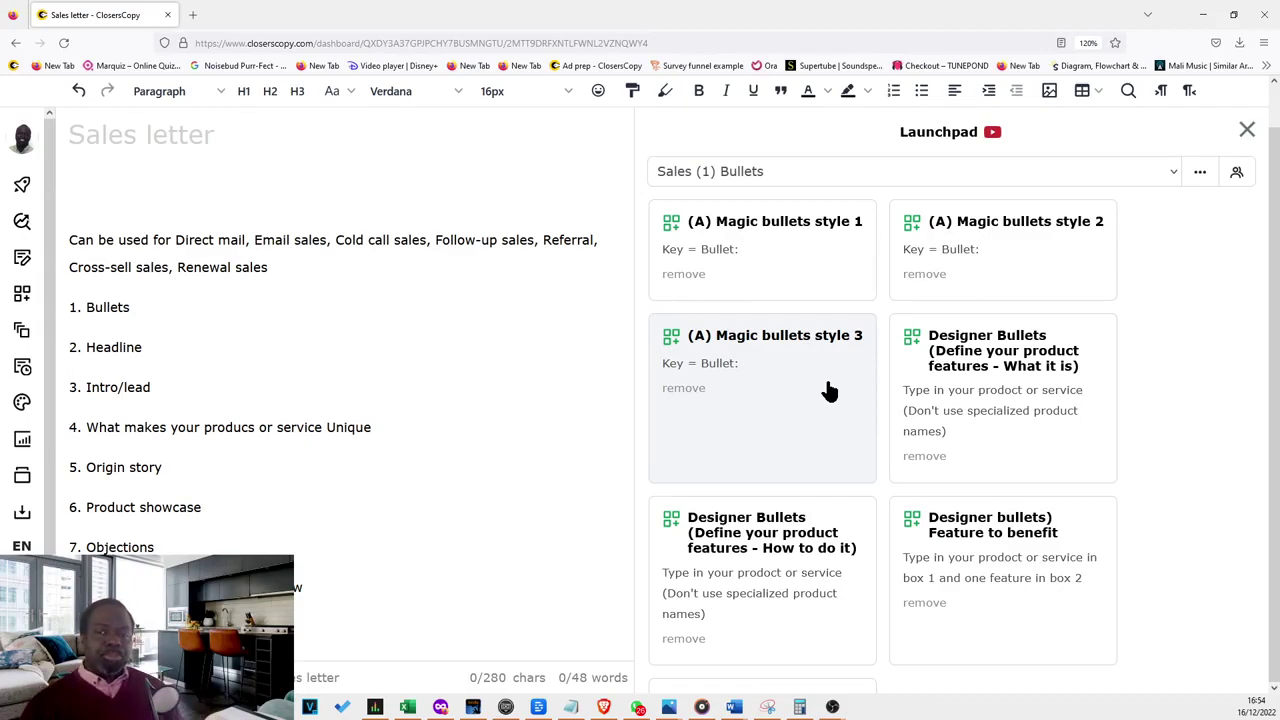
{"action": "left_click", "coordinate": [1041, 252]}
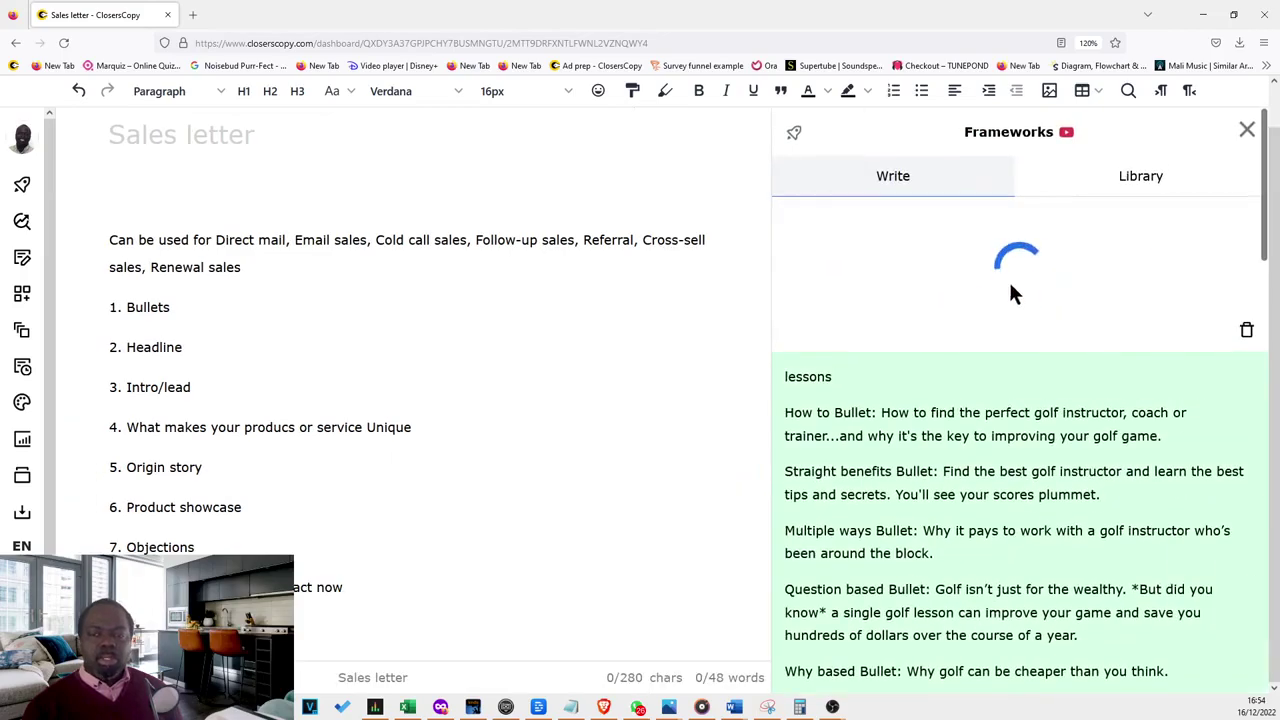
Step: Replace the example topic of (A) Magic bullets style 2 with "golf" and generate the bullets
{"action": "left_click", "coordinate": [914, 358]}
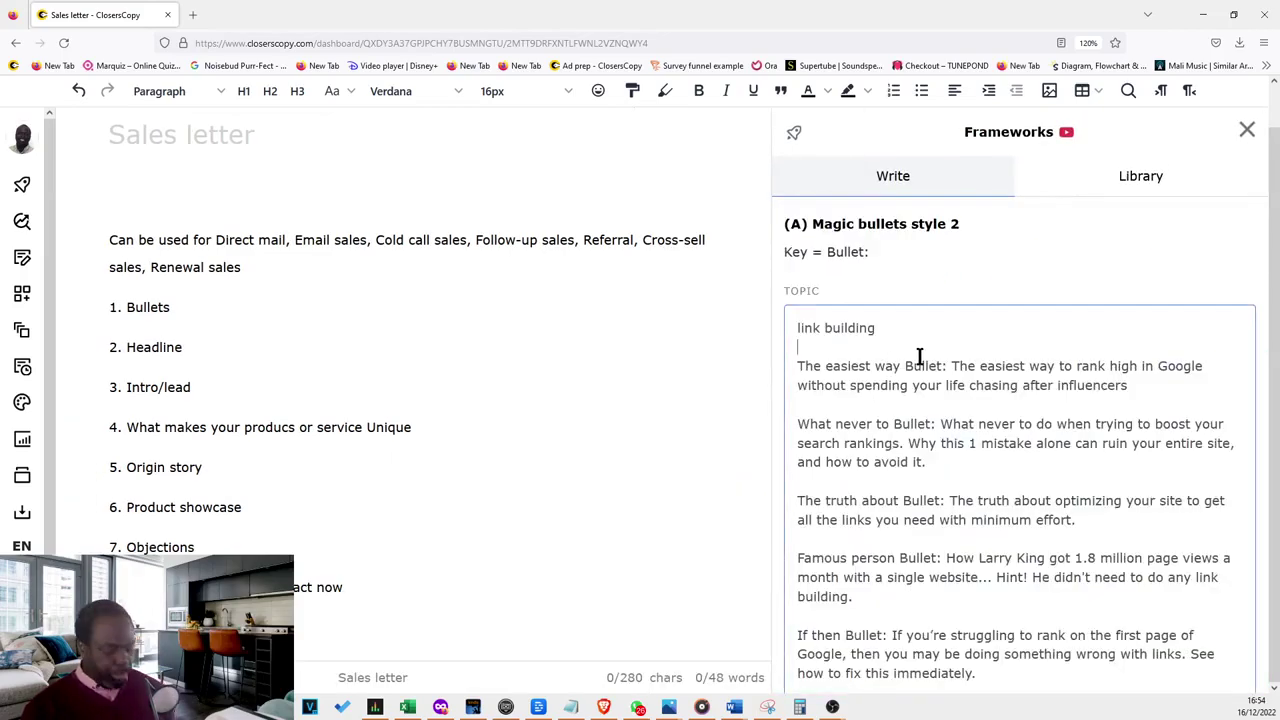
{"action": "scroll", "coordinate": [1100, 503], "scroll_direction": "down", "scroll_amount": 5}
{"action": "scroll", "coordinate": [1150, 492], "scroll_direction": "down", "scroll_amount": 5}
{"action": "scroll", "coordinate": [1200, 400], "scroll_direction": "up", "scroll_amount": 3}
{"action": "scroll", "coordinate": [1178, 190], "scroll_direction": "down", "scroll_amount": 3}
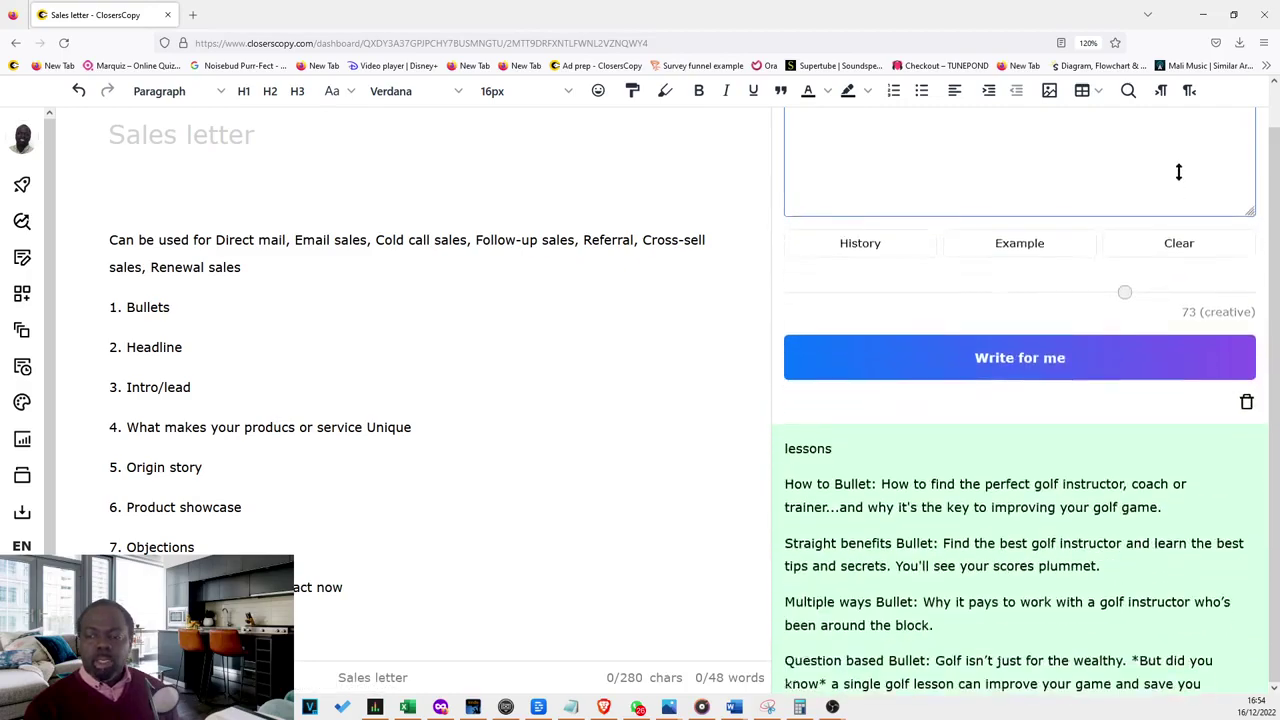
{"action": "scroll", "coordinate": [1180, 345], "scroll_direction": "up", "scroll_amount": 4}
{"action": "mouse_move", "coordinate": [1251, 351]}
{"action": "left_mouse_down"}
{"action": "mouse_move", "coordinate": [1194, 120]}
{"action": "mouse_move", "coordinate": [1227, 345]}
{"action": "left_mouse_up"}
{"action": "left_click", "coordinate": [1178, 500]}
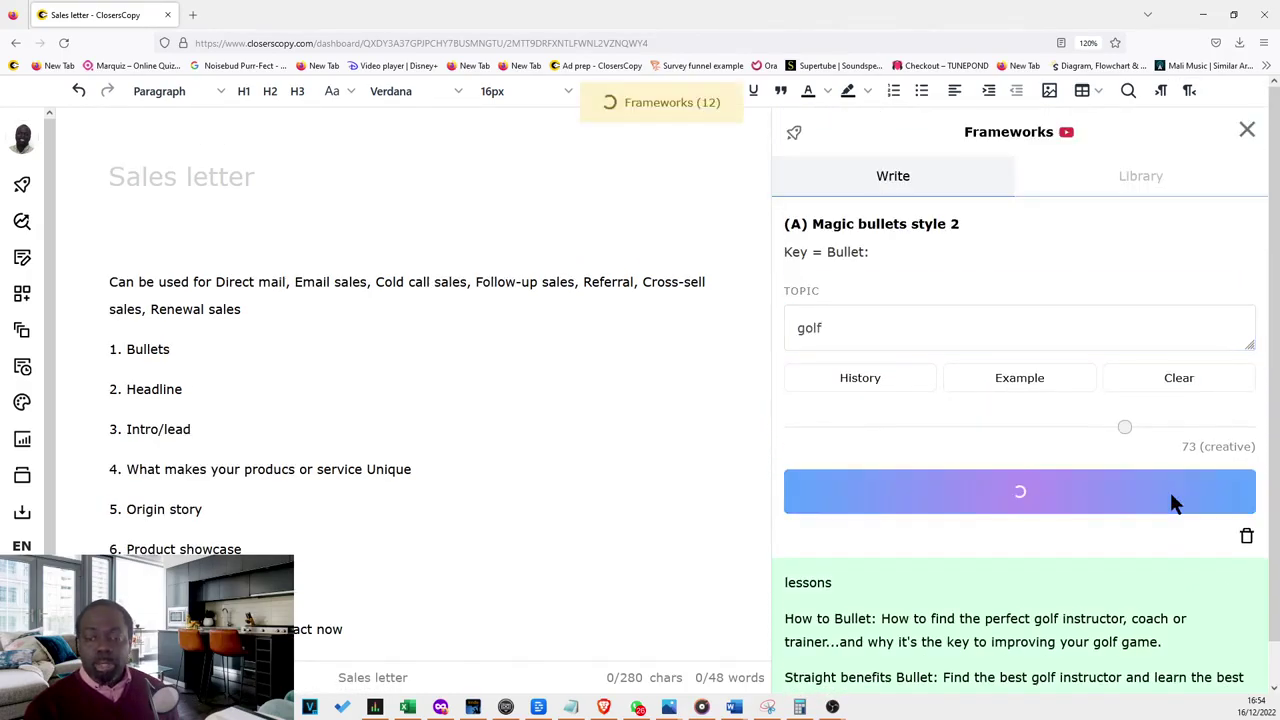
Step: Delete the bullets generated with Magic bullets style 1 and read through the new style 2 golf bullets
{"action": "left_click", "coordinate": [1246, 536]}
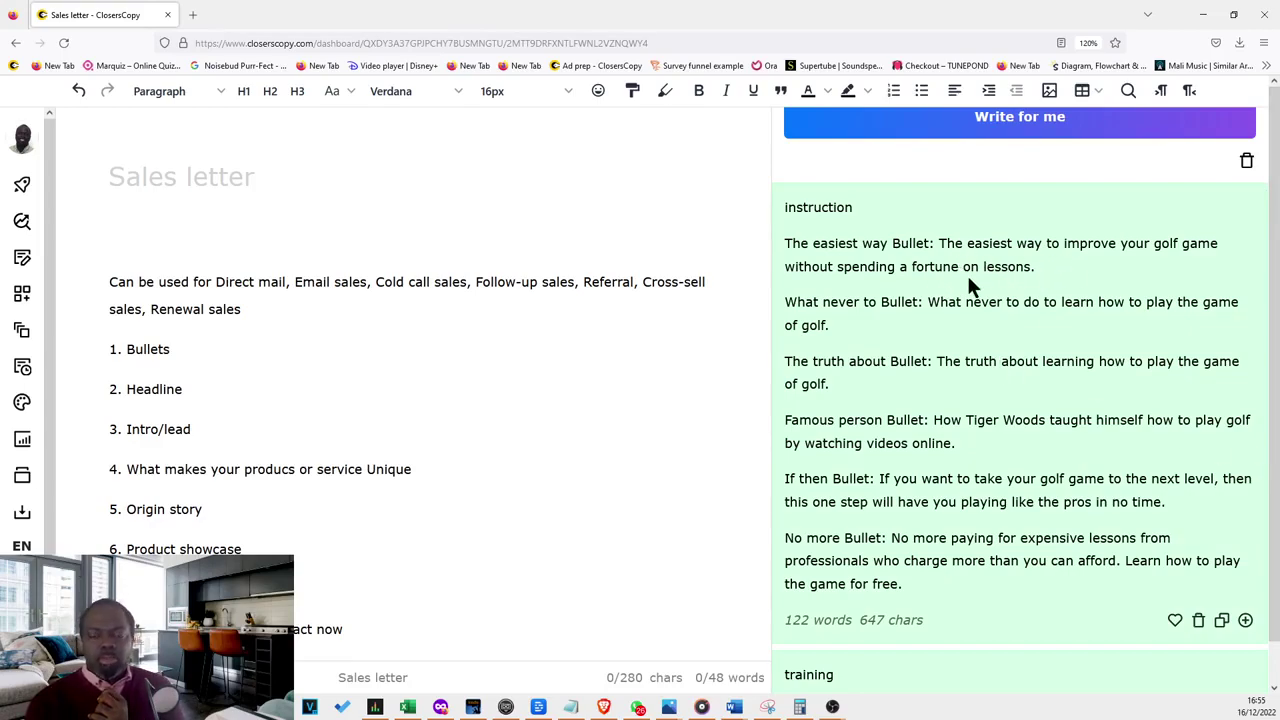
{"action": "scroll", "coordinate": [968, 287], "scroll_direction": "down", "scroll_amount": 1}
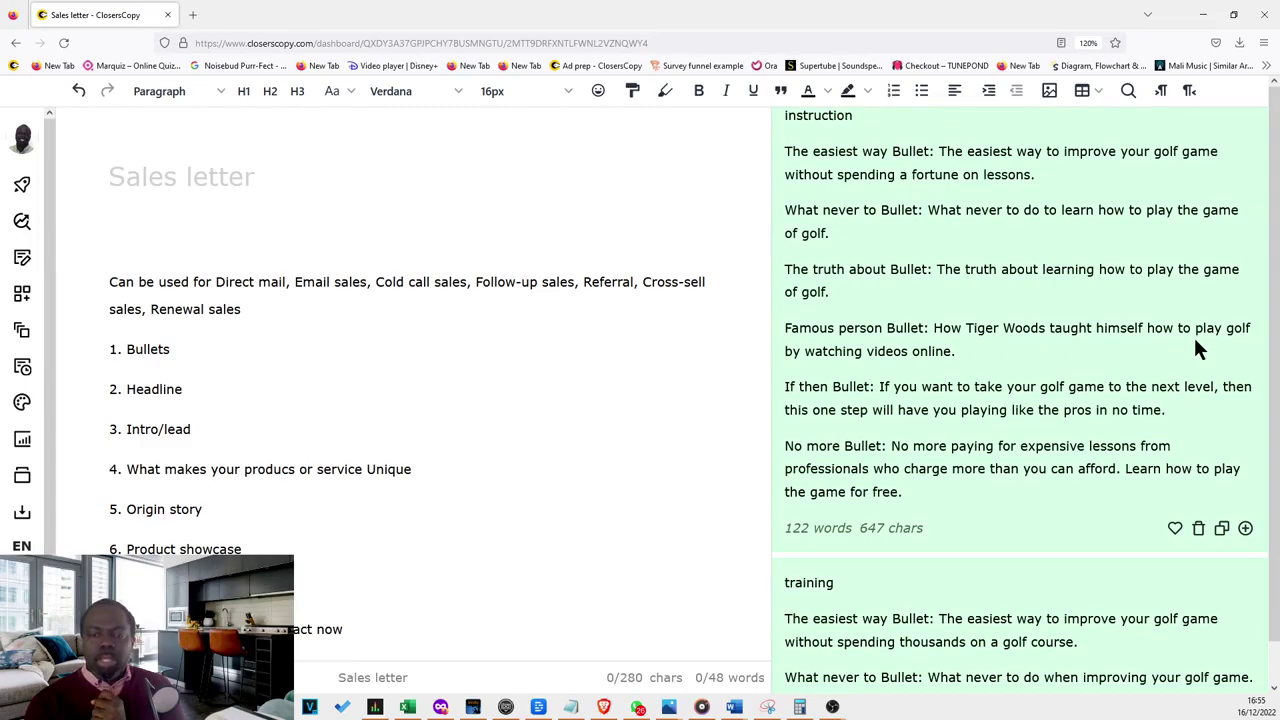
{"action": "scroll", "coordinate": [975, 357], "scroll_direction": "down", "scroll_amount": 3}
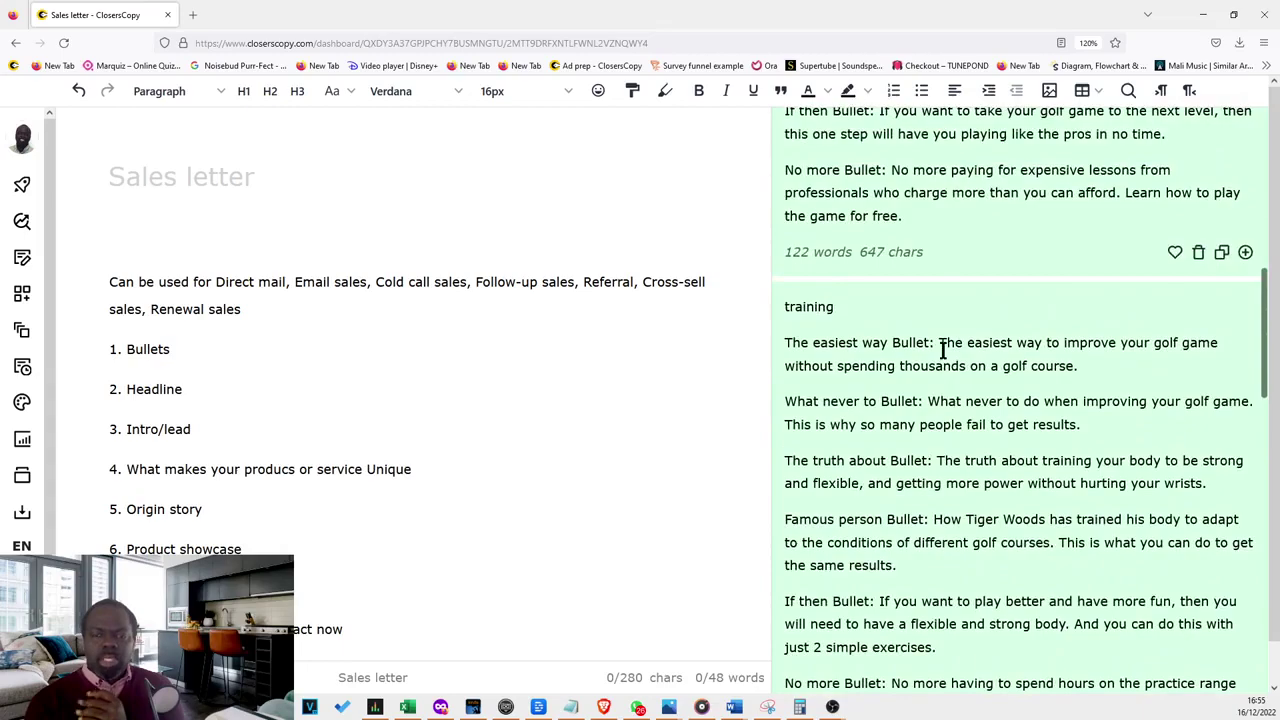
{"action": "scroll", "coordinate": [944, 340], "scroll_direction": "up", "scroll_amount": 8}
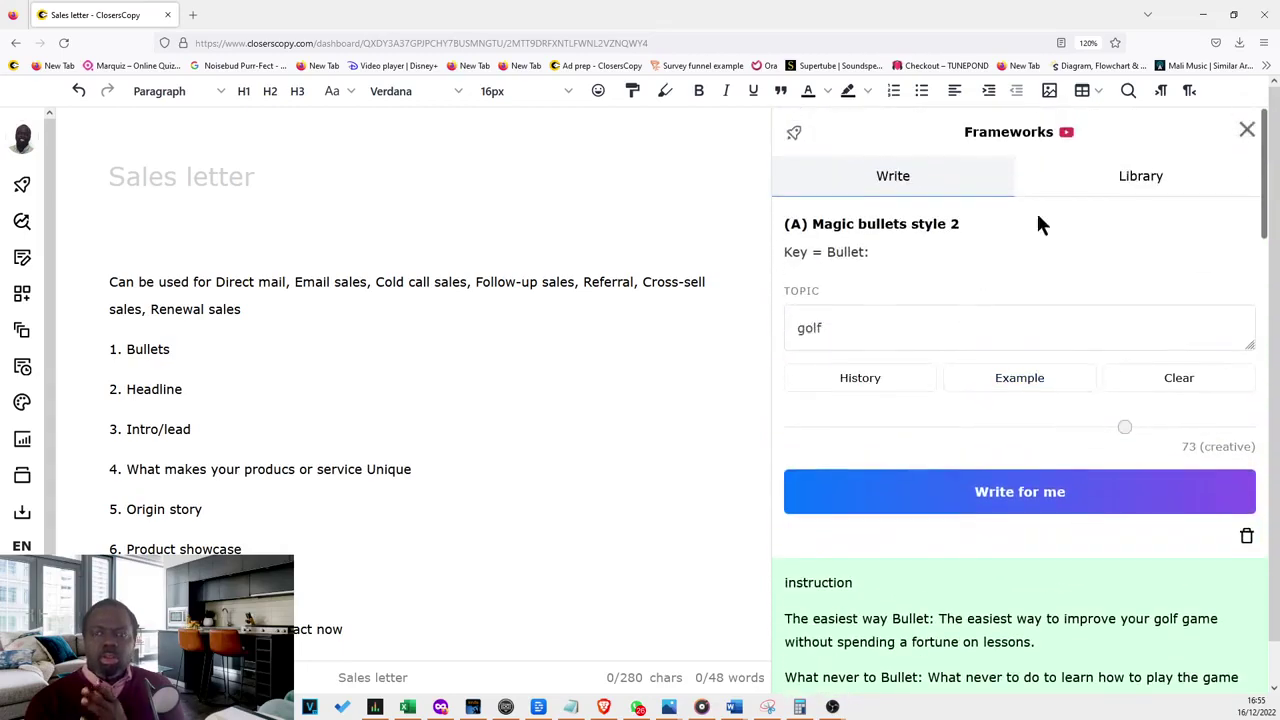
Step: Open Designer Bullets (Define your product features - What it is) from the Sales (1) Bullets launchpad and examine its example product and features
{"action": "left_click", "coordinate": [1134, 190]}
{"action": "scroll", "coordinate": [903, 277], "scroll_direction": "up", "scroll_amount": 4}
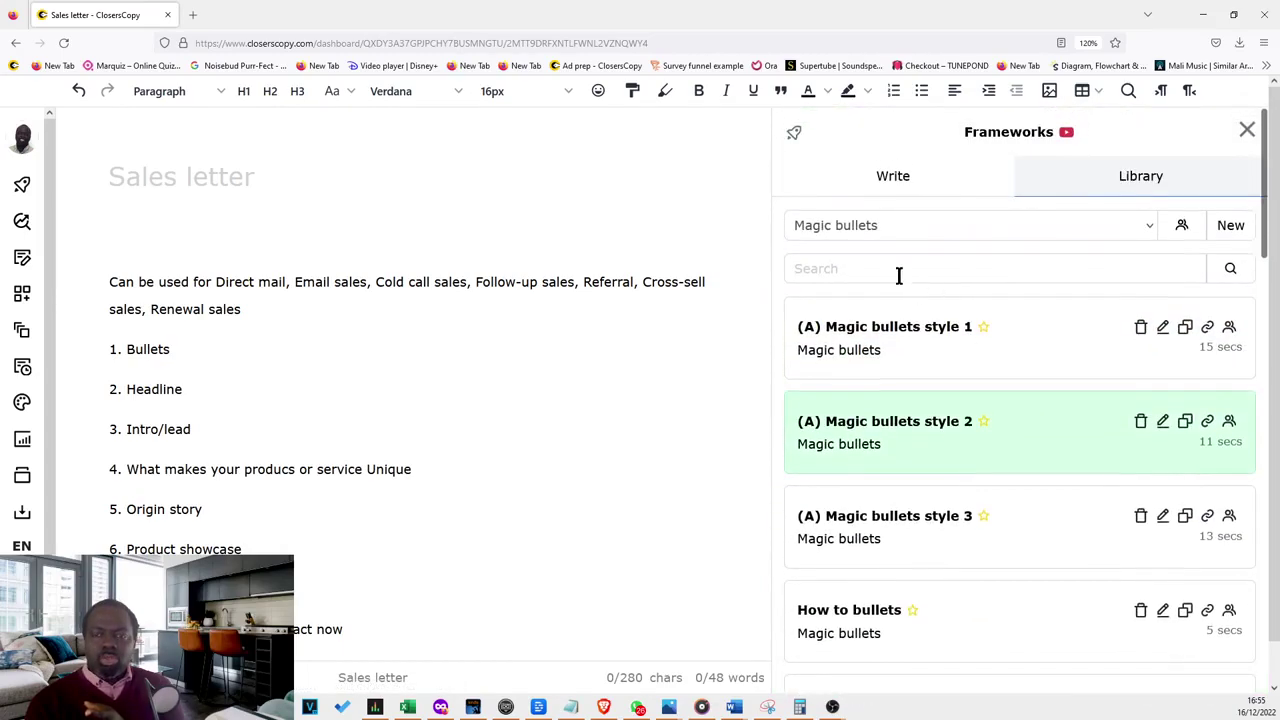
{"action": "left_click", "coordinate": [795, 133]}
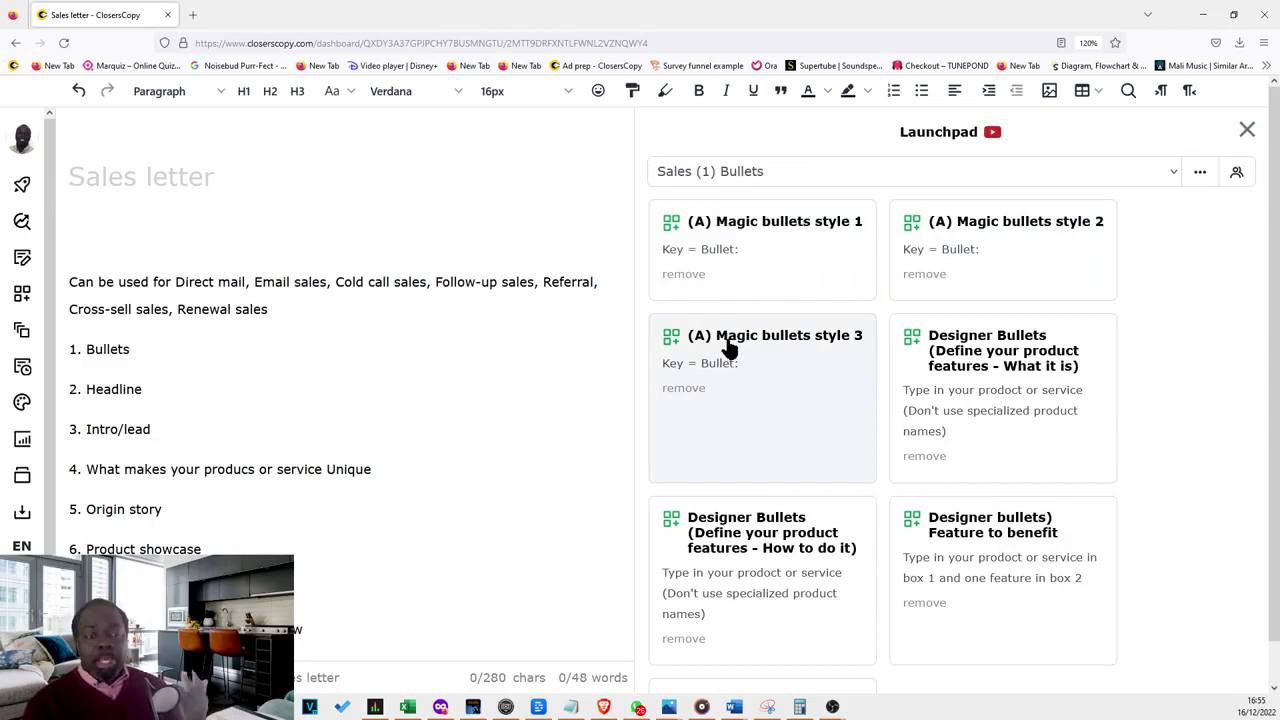
{"action": "left_click", "coordinate": [968, 391]}
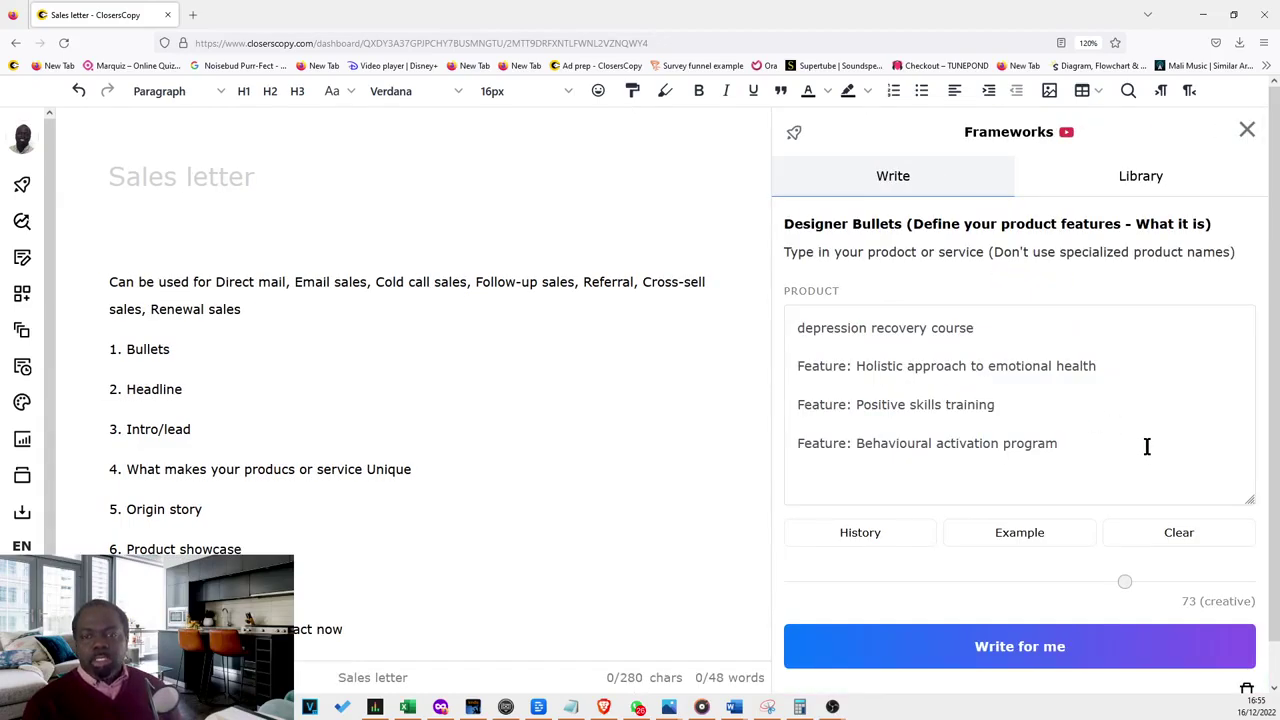
{"action": "left_click_drag", "start_coordinate": [1122, 446], "coordinate": [790, 360]}
{"action": "left_click_drag", "start_coordinate": [977, 330], "coordinate": [784, 358]}
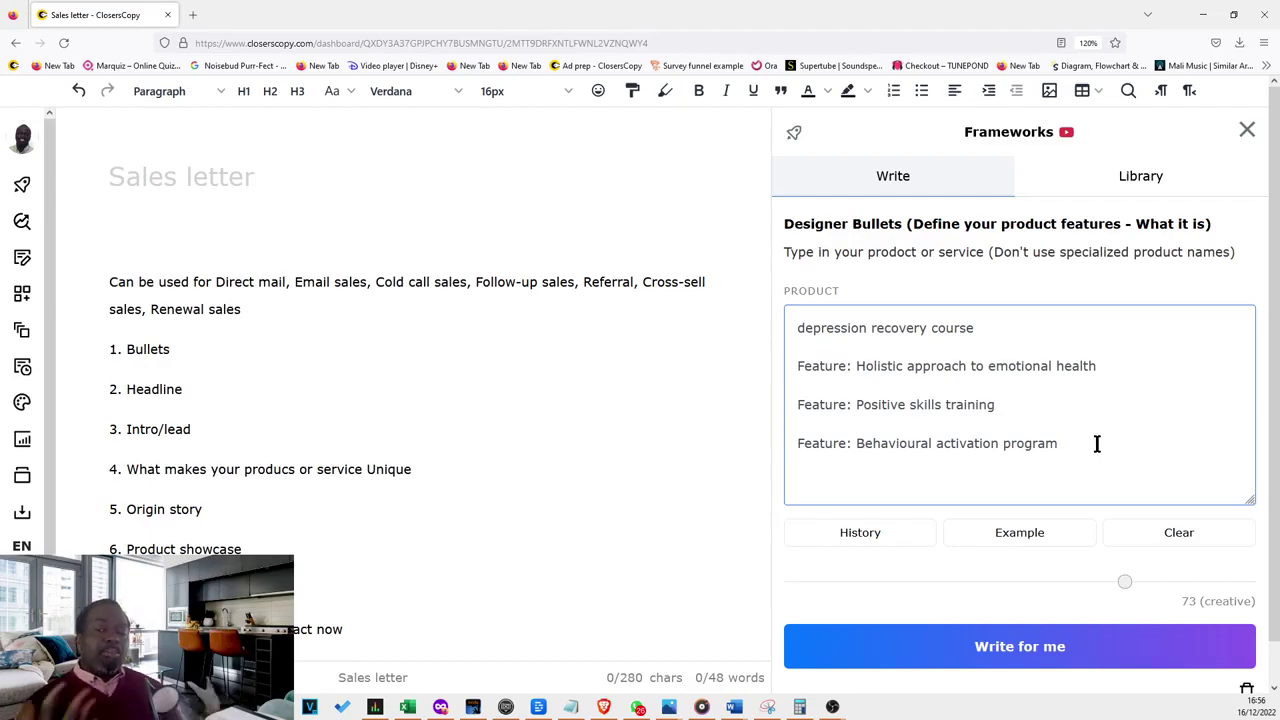
Step: Go back to the Sales (1) Bullets launchpad and open the Designer Bullets (Define your product features - How to do it) framework
{"action": "left_click", "coordinate": [1141, 177]}
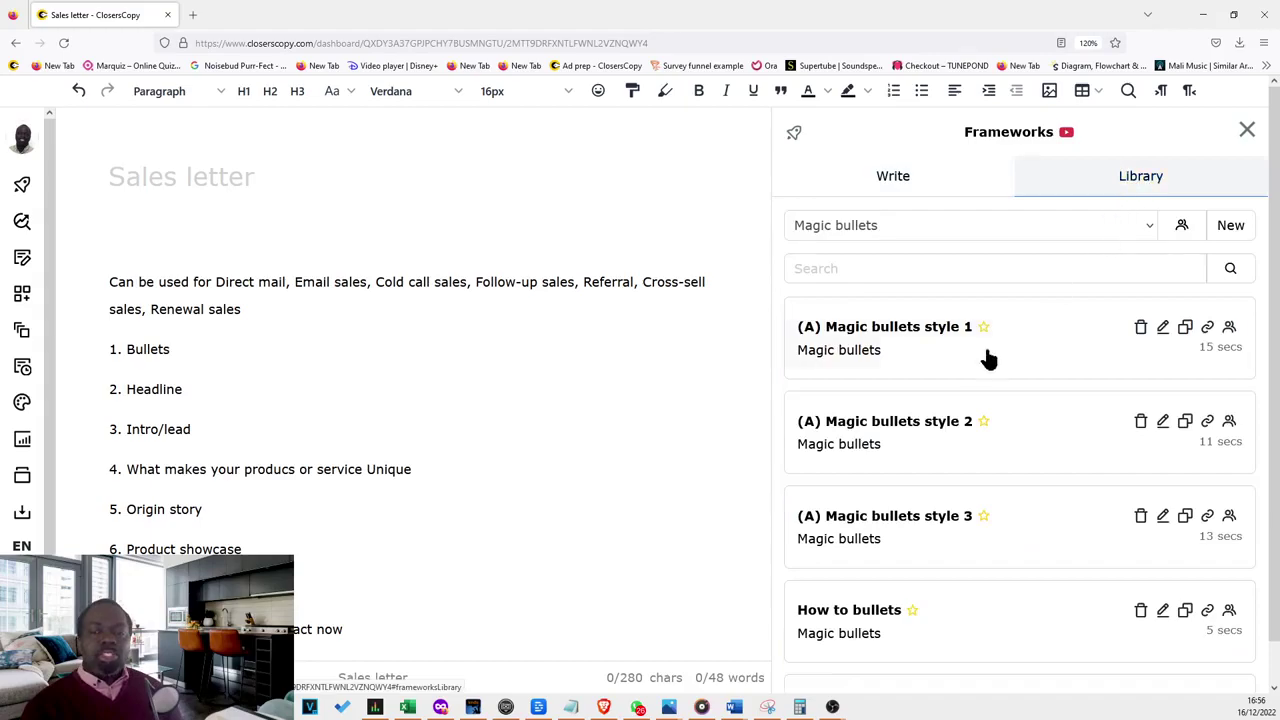
{"action": "left_click", "coordinate": [795, 135]}
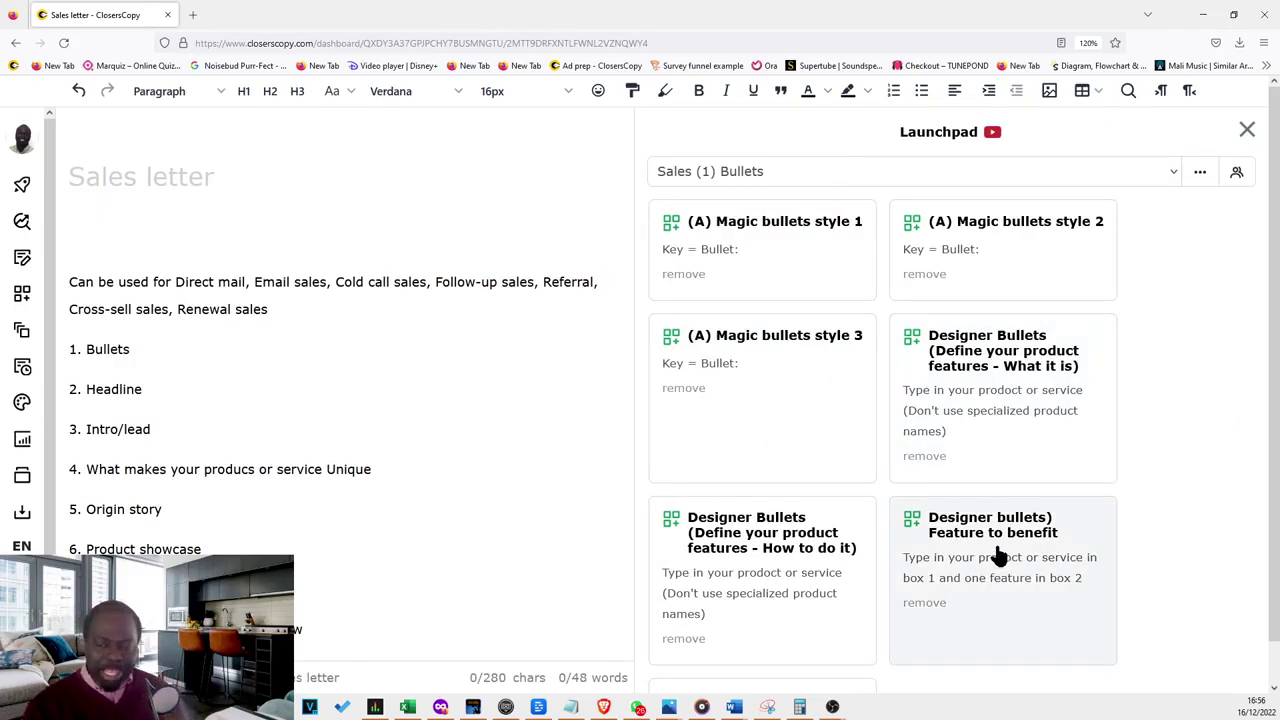
{"action": "left_click", "coordinate": [985, 407]}
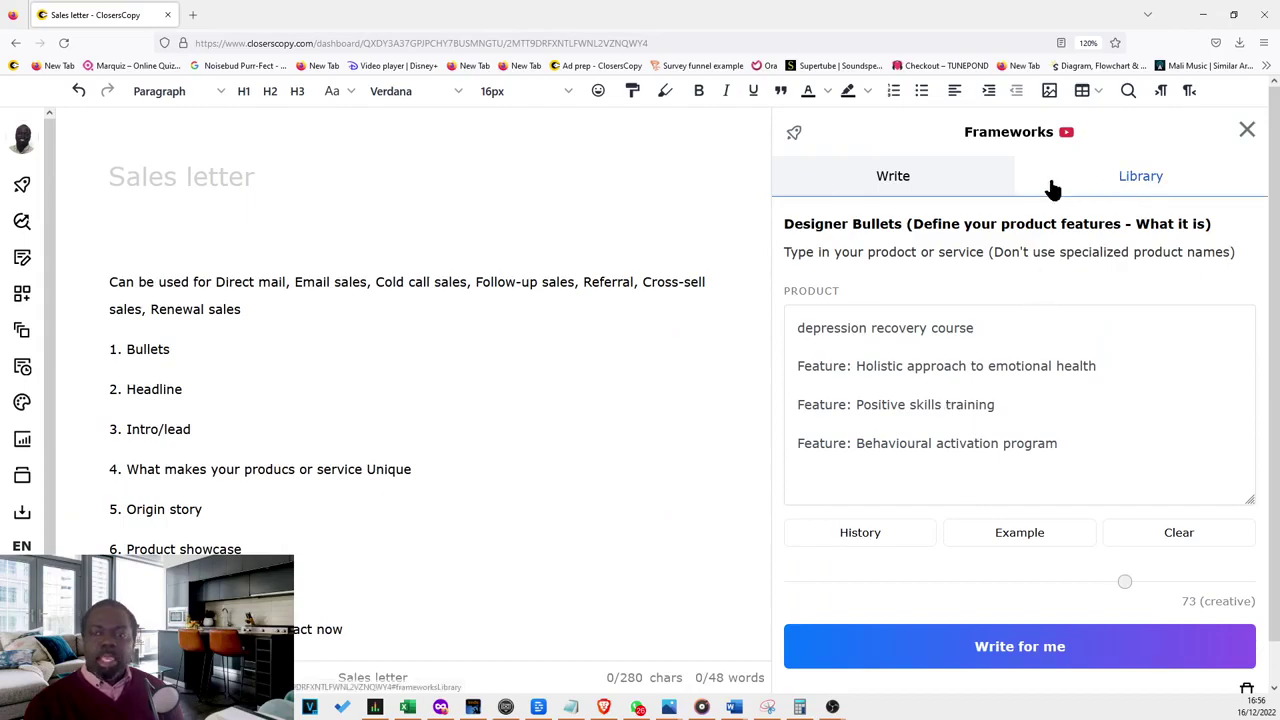
{"action": "left_click", "coordinate": [794, 138]}
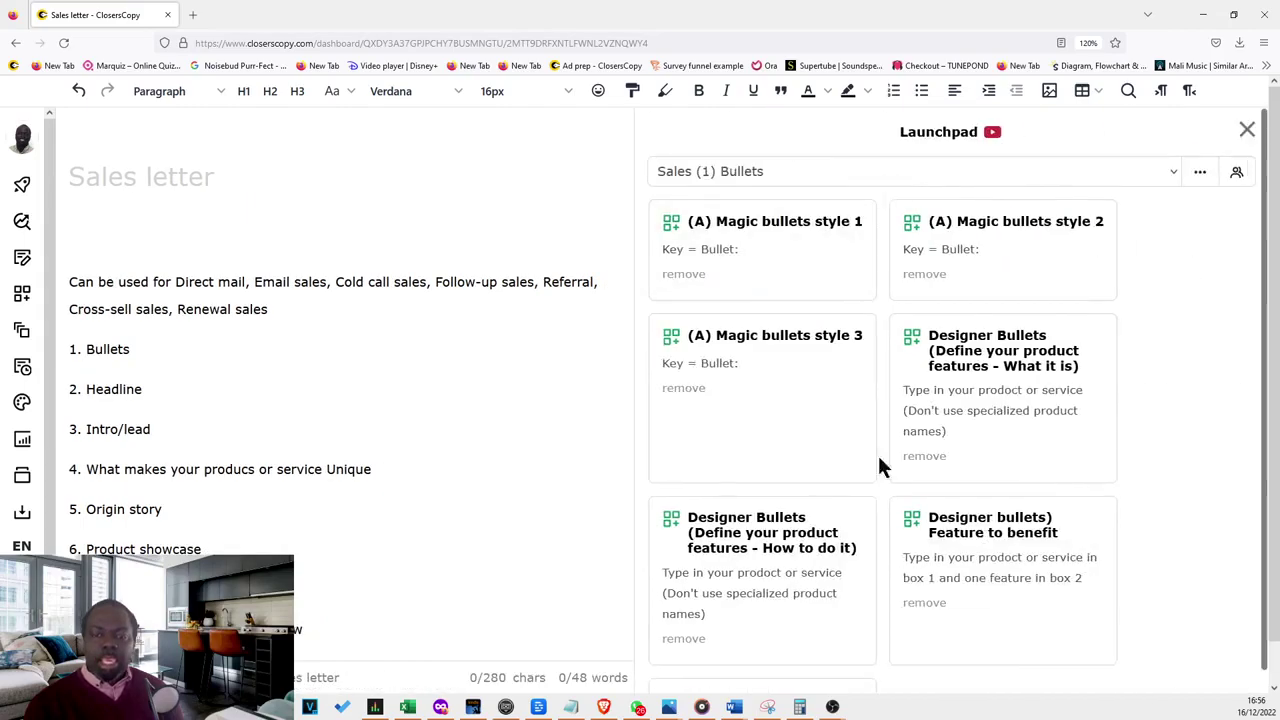
{"action": "left_click", "coordinate": [722, 545]}
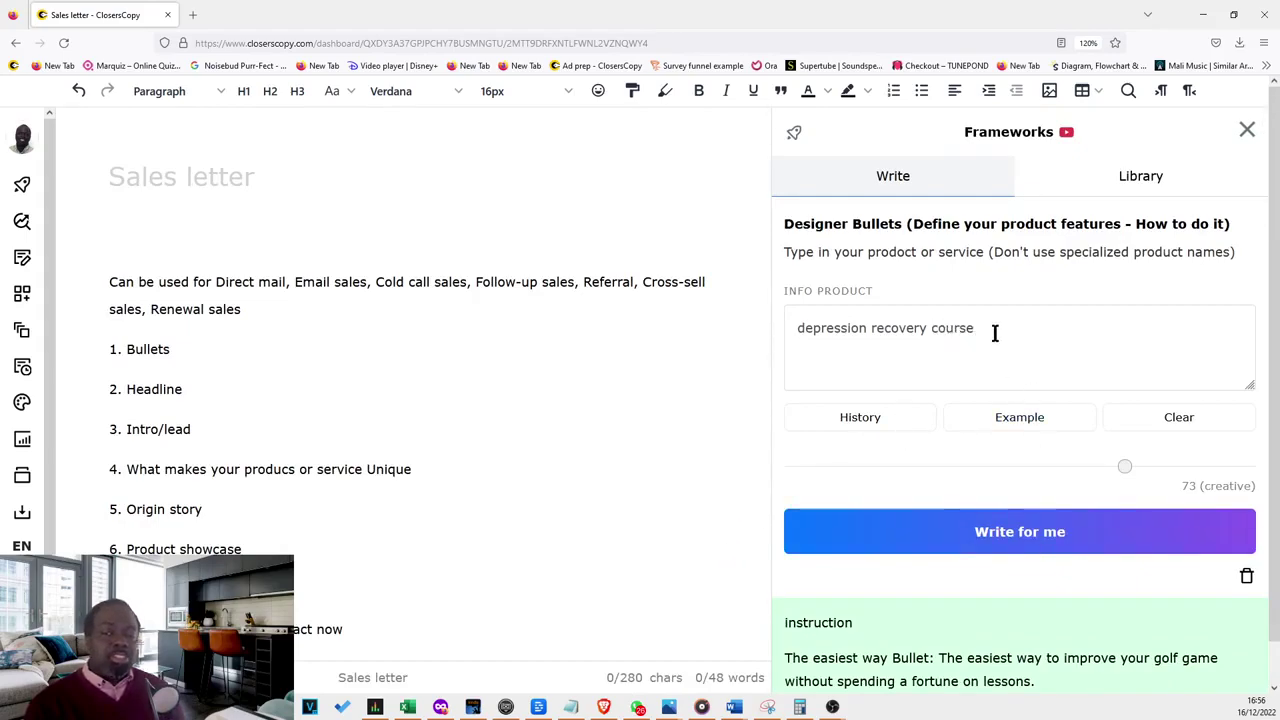
Step: Replace the example info product with "golf" and generate its how-to features
{"action": "left_click_drag", "start_coordinate": [994, 331], "coordinate": [603, 323]}
{"action": "type", "text": "golf"}
{"action": "left_click", "coordinate": [1059, 531]}
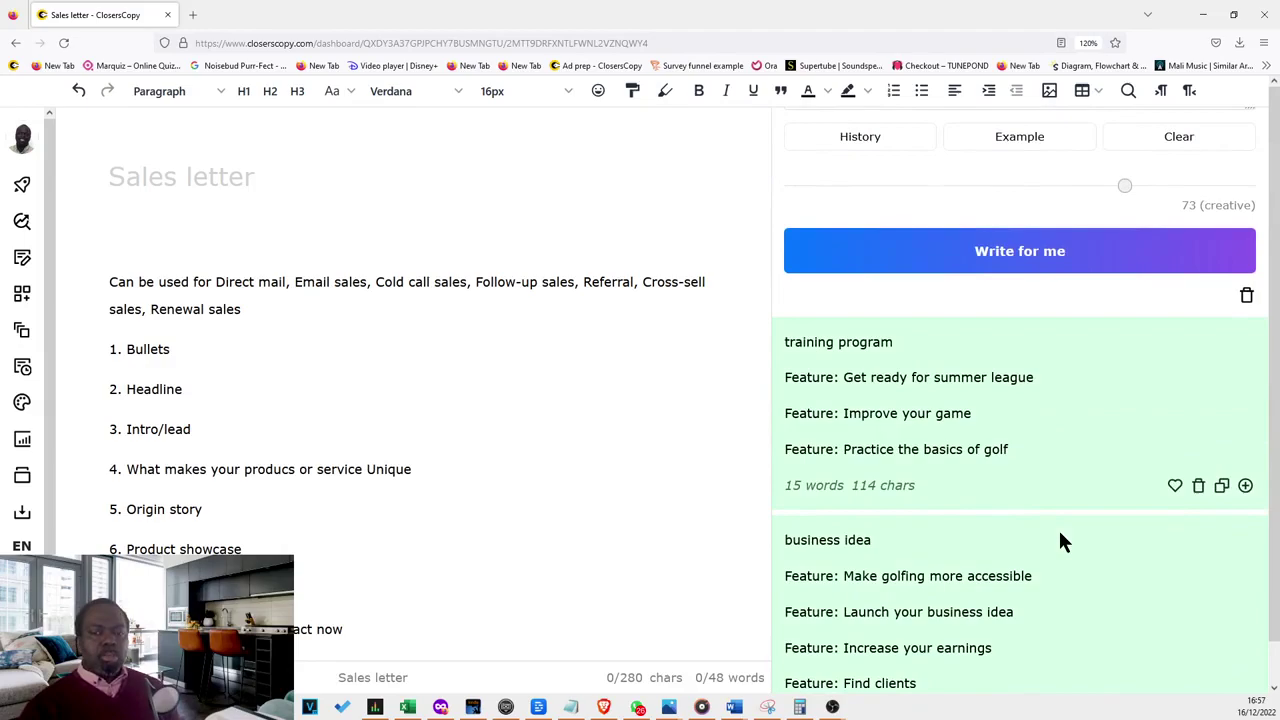
Step: Read through the generated golf product ideas and features, and go back to the frameworks library
{"action": "scroll", "coordinate": [940, 477], "scroll_direction": "up", "scroll_amount": 2}
{"action": "scroll", "coordinate": [935, 496], "scroll_direction": "down", "scroll_amount": 1}
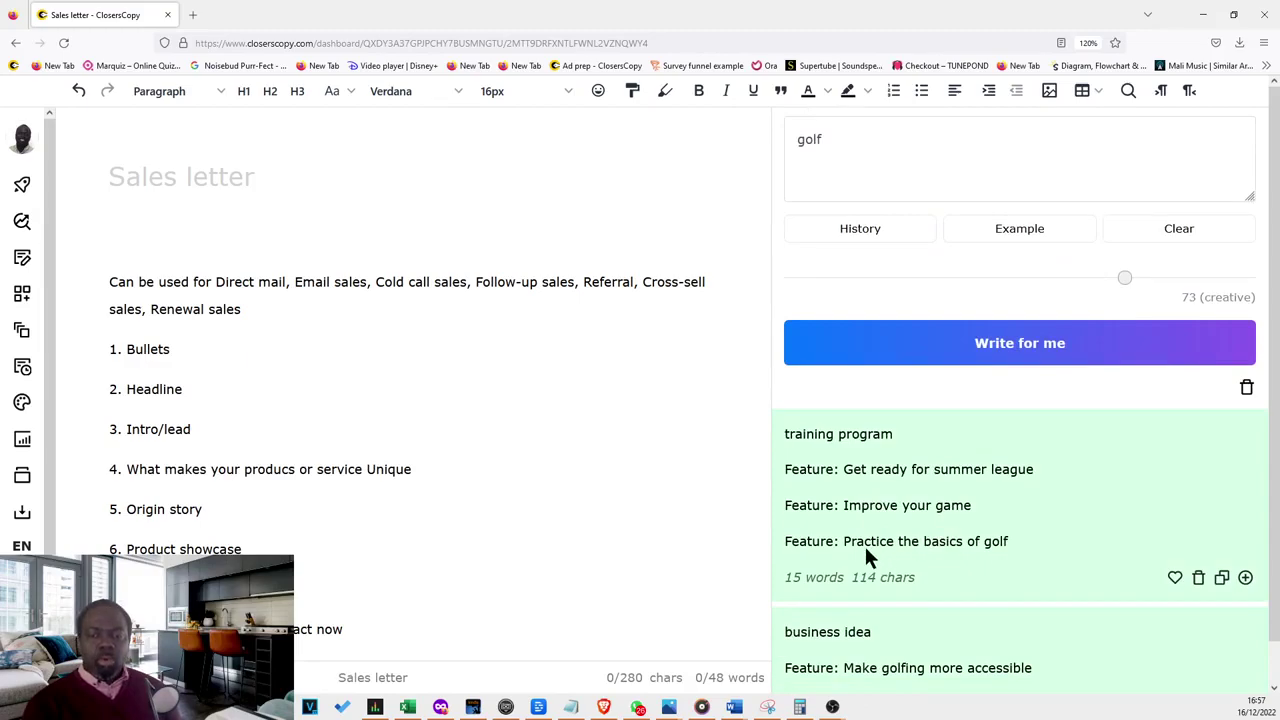
{"action": "scroll", "coordinate": [986, 553], "scroll_direction": "down", "scroll_amount": 2}
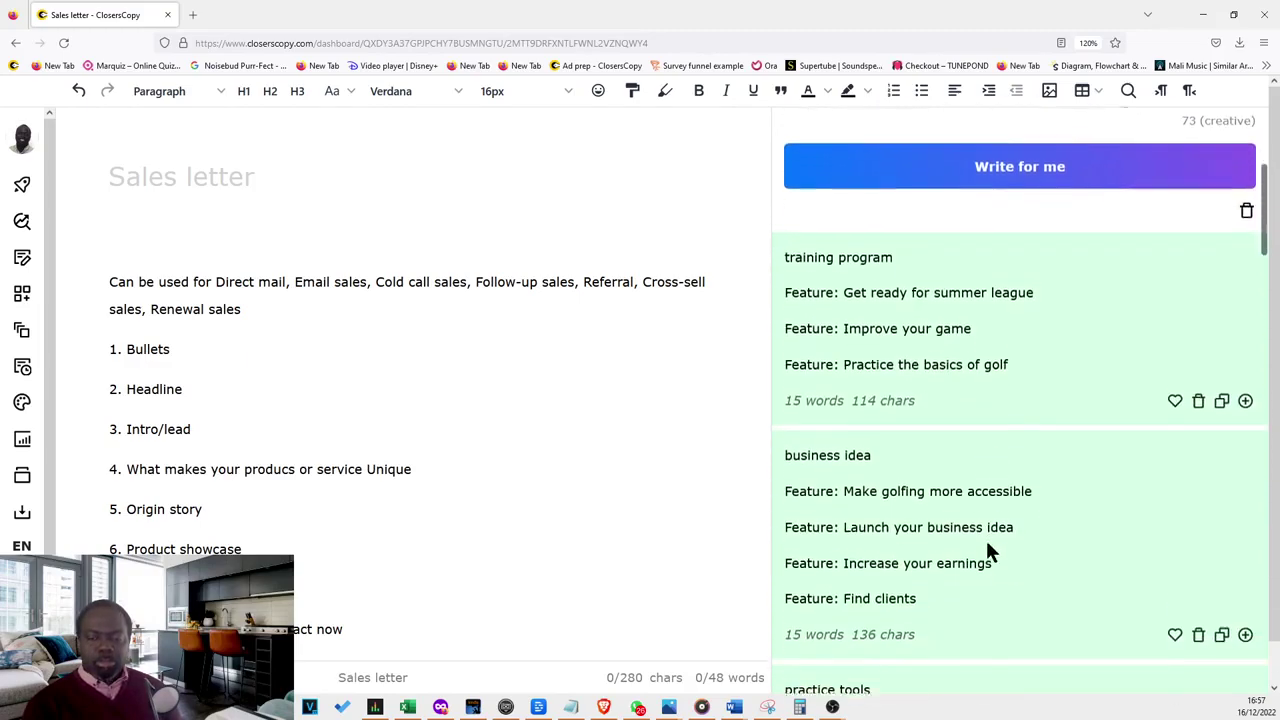
{"action": "scroll", "coordinate": [862, 450], "scroll_direction": "down", "scroll_amount": 3}
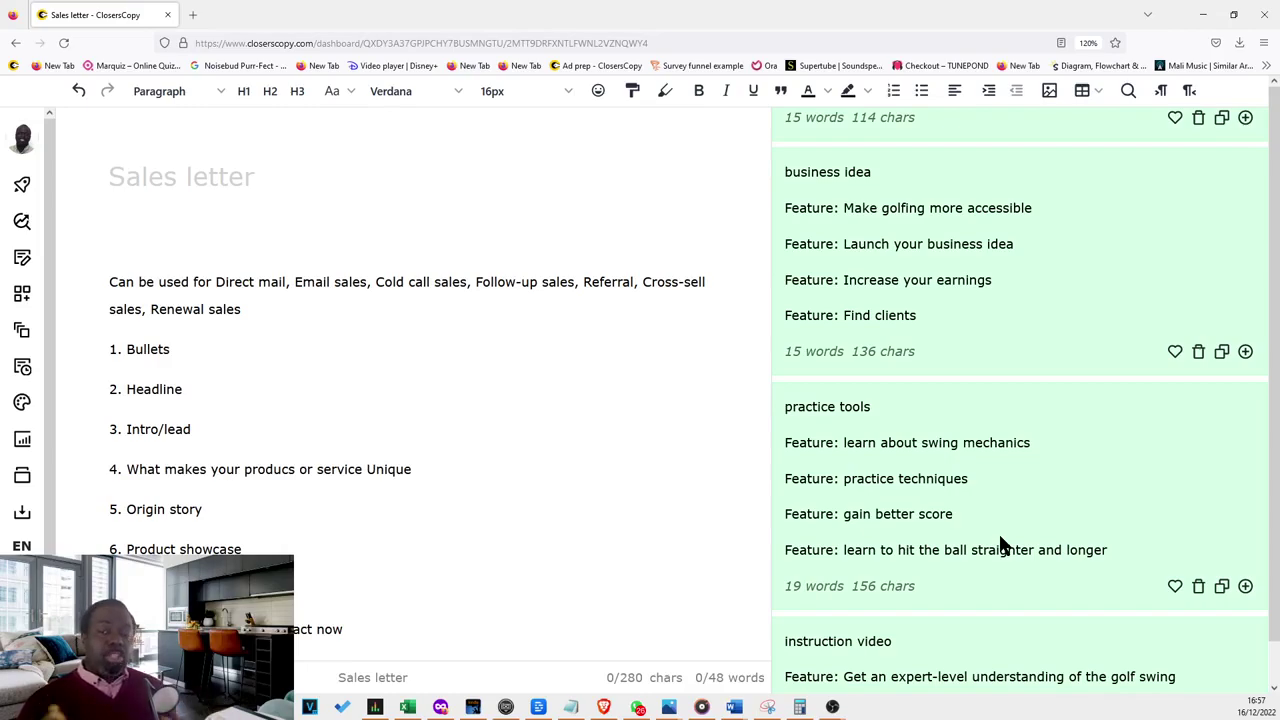
{"action": "scroll", "coordinate": [1000, 545], "scroll_direction": "up", "scroll_amount": 10}
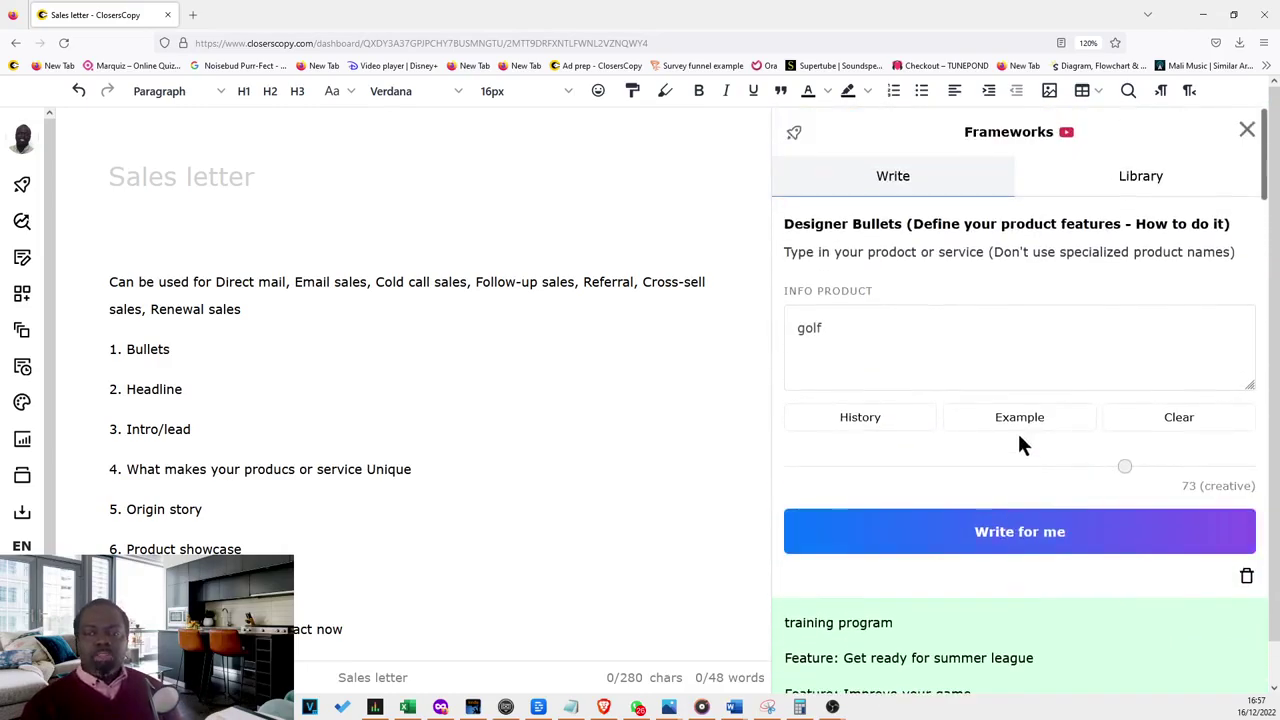
{"action": "left_click", "coordinate": [1148, 180]}
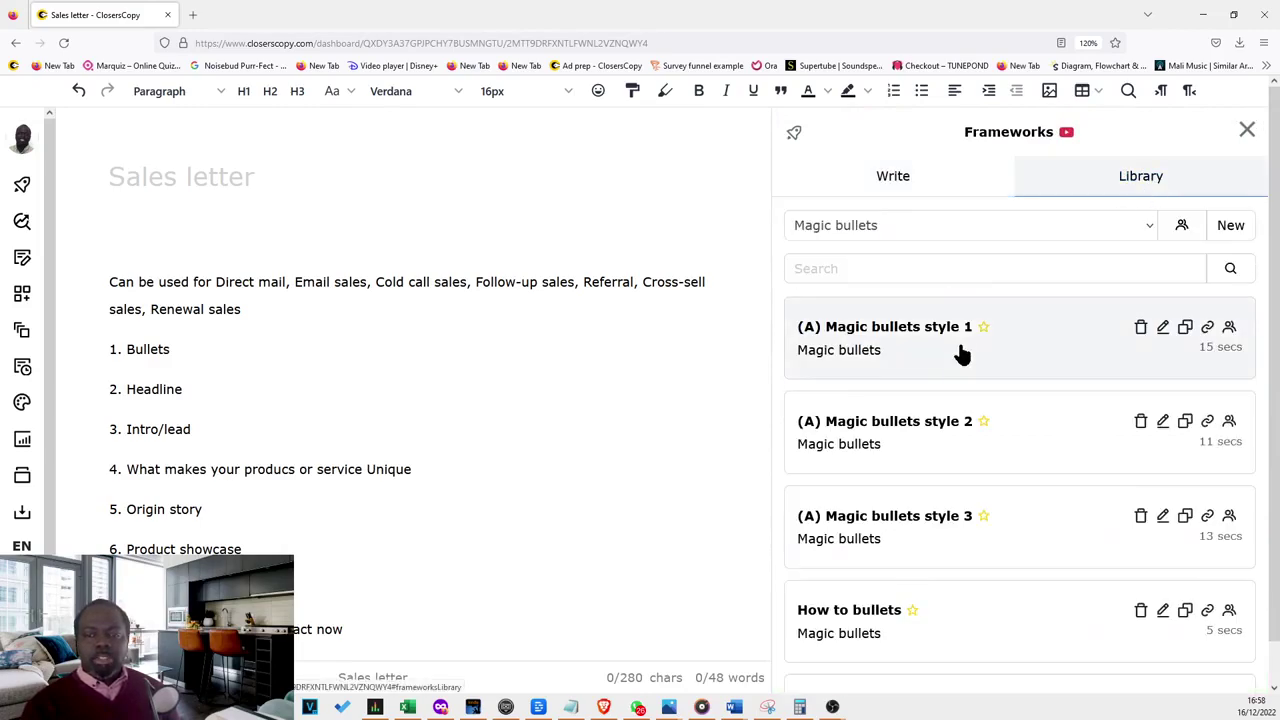
{"action": "left_click", "coordinate": [794, 135]}
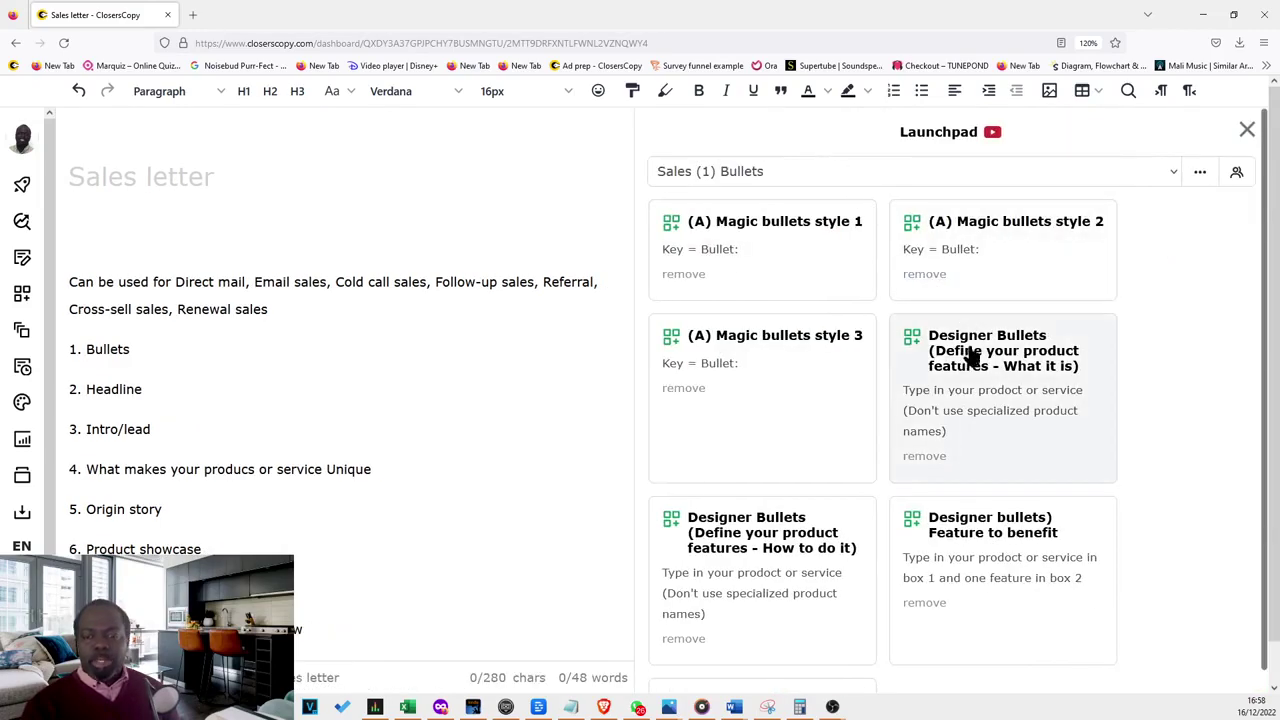
{"action": "left_click", "coordinate": [988, 545]}
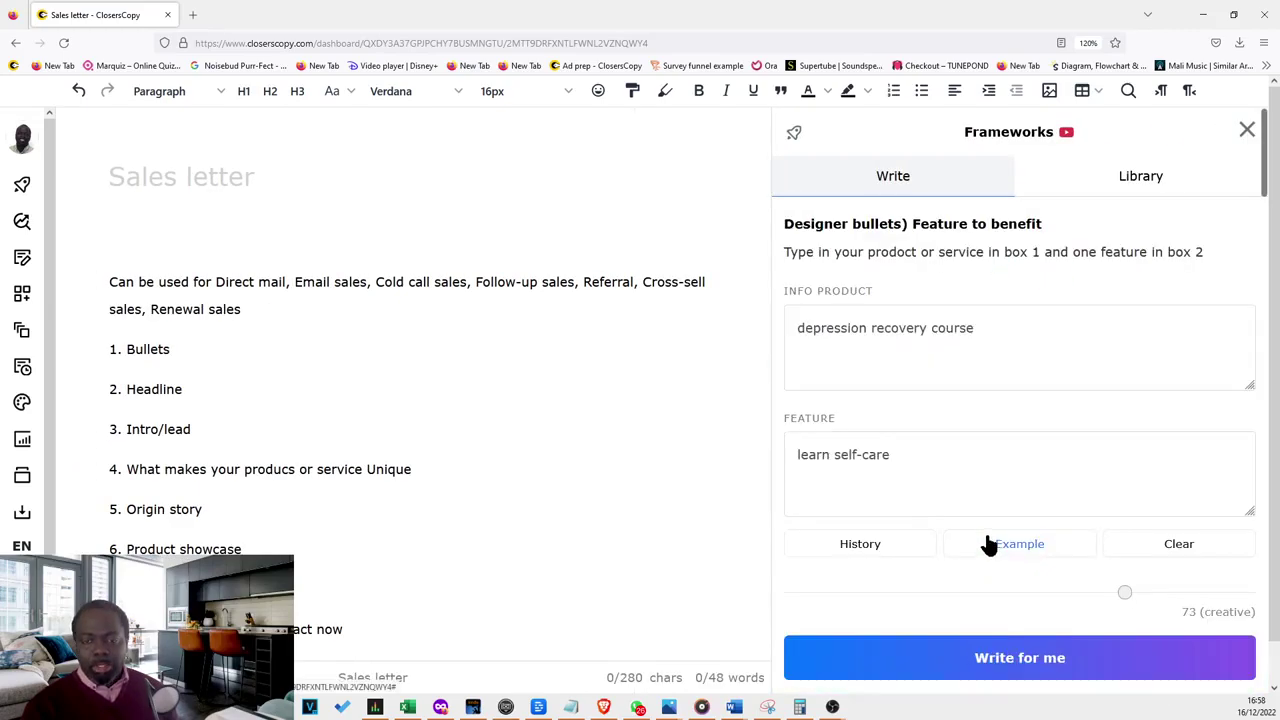
{"action": "left_click_drag", "start_coordinate": [1015, 328], "coordinate": [791, 324]}
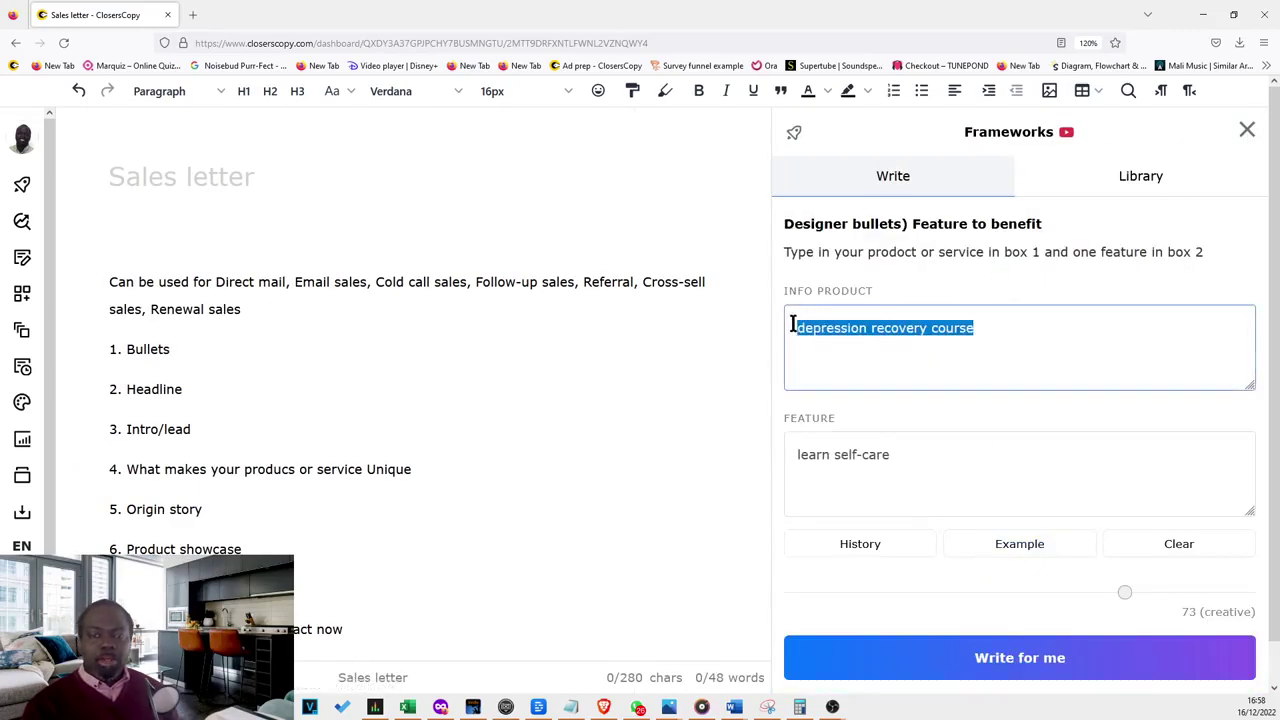
{"action": "type", "text": "gol"}
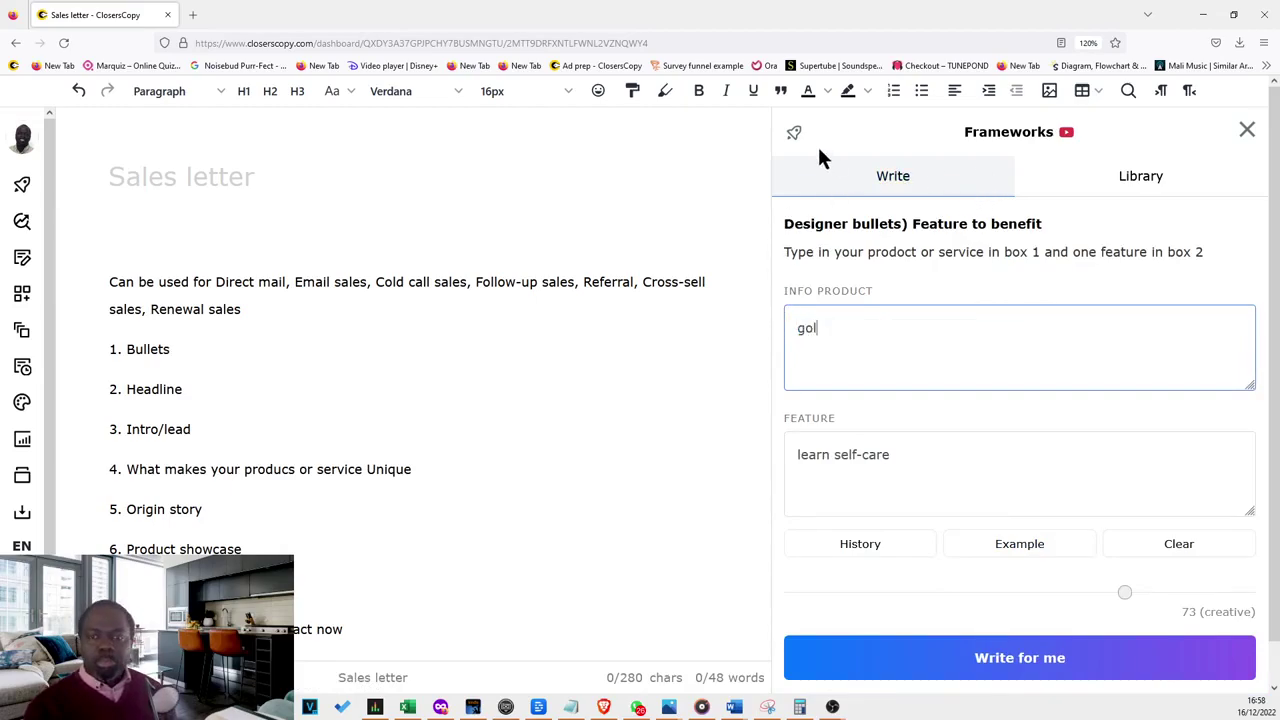
Step: Return to the Designer Bullets (How to do it) framework and extend its info product to "golf training program"
{"action": "left_click", "coordinate": [790, 131]}
{"action": "left_click", "coordinate": [775, 560]}
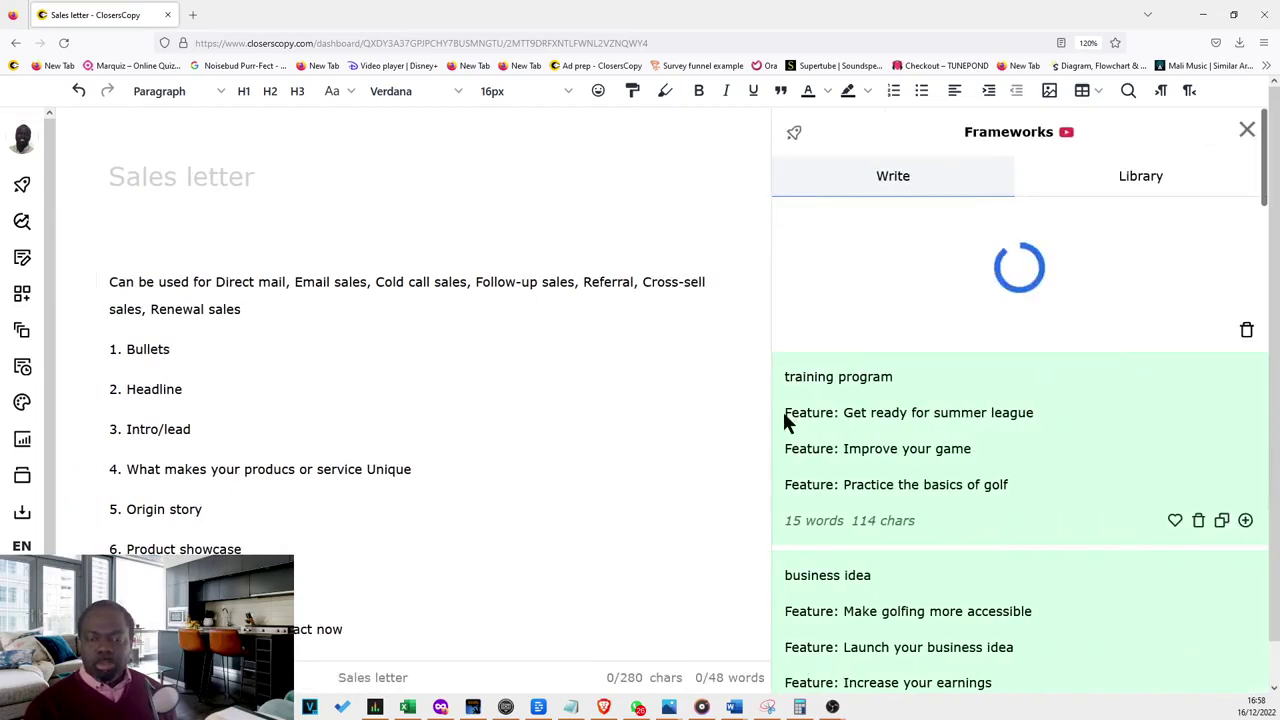
{"action": "scroll", "coordinate": [924, 522], "scroll_direction": "down", "scroll_amount": 2}
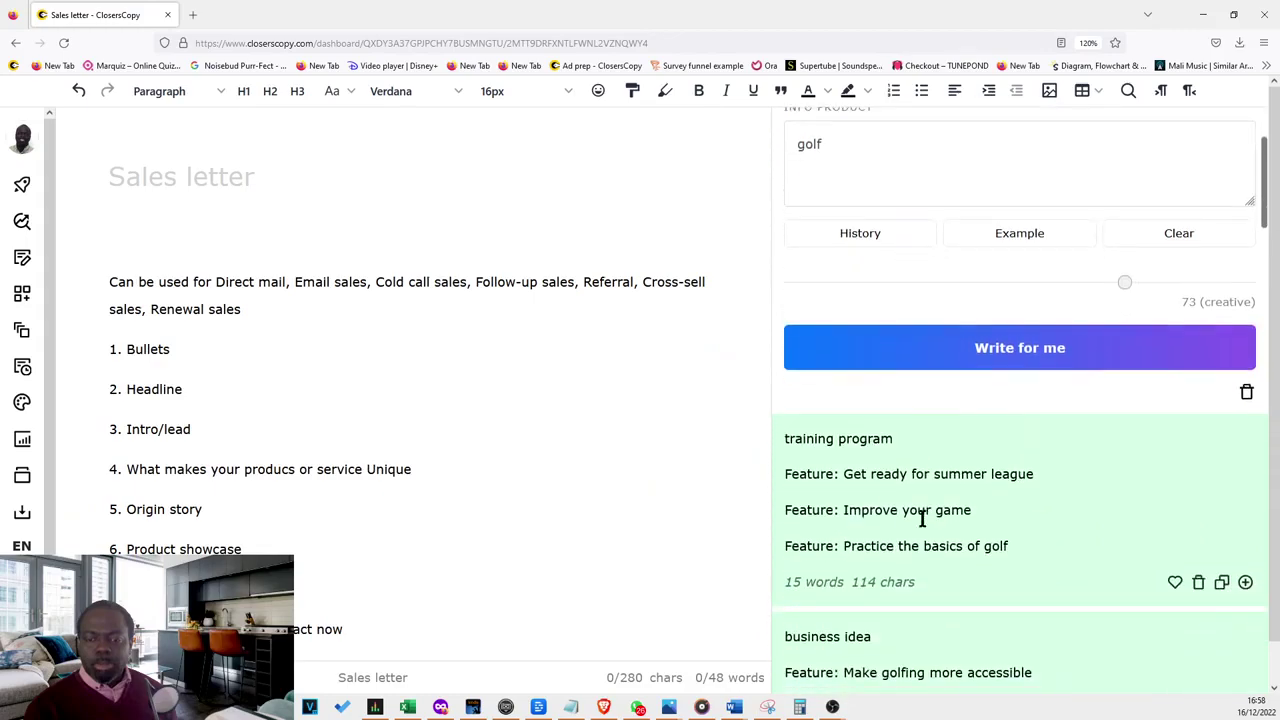
{"action": "left_click_drag", "start_coordinate": [829, 148], "coordinate": [764, 136]}
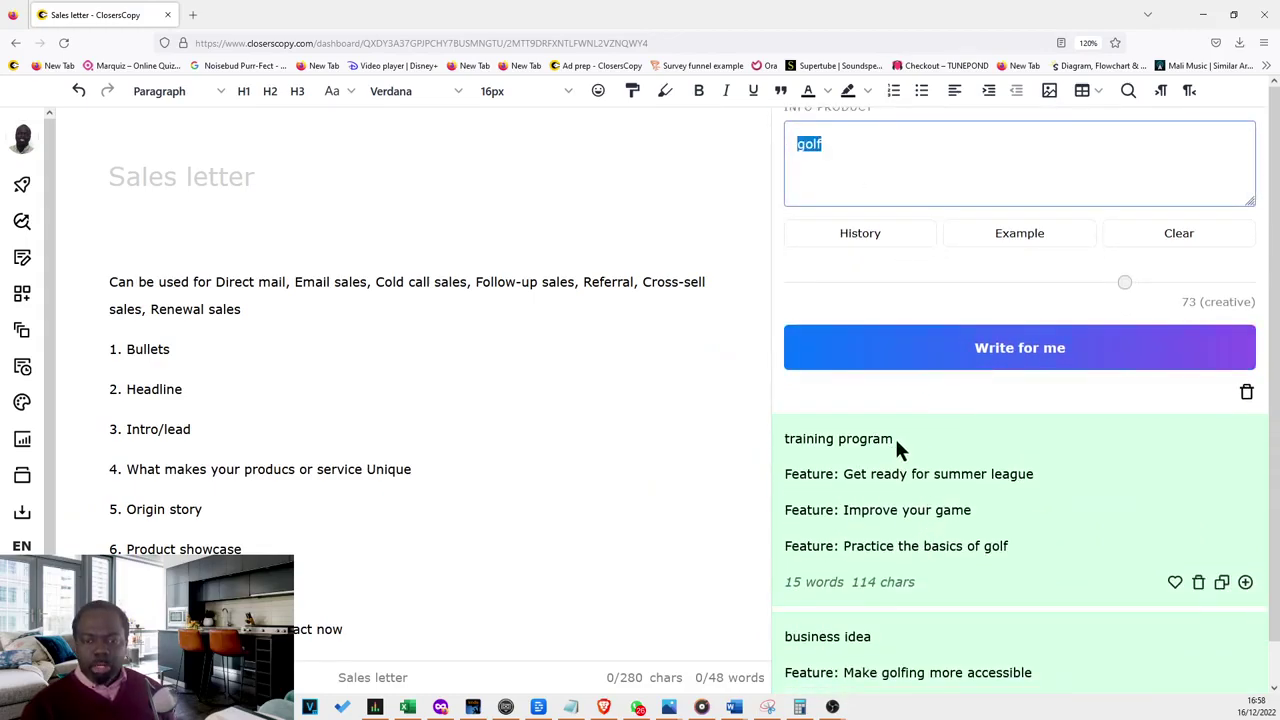
{"action": "left_click_drag", "start_coordinate": [897, 440], "coordinate": [756, 438]}
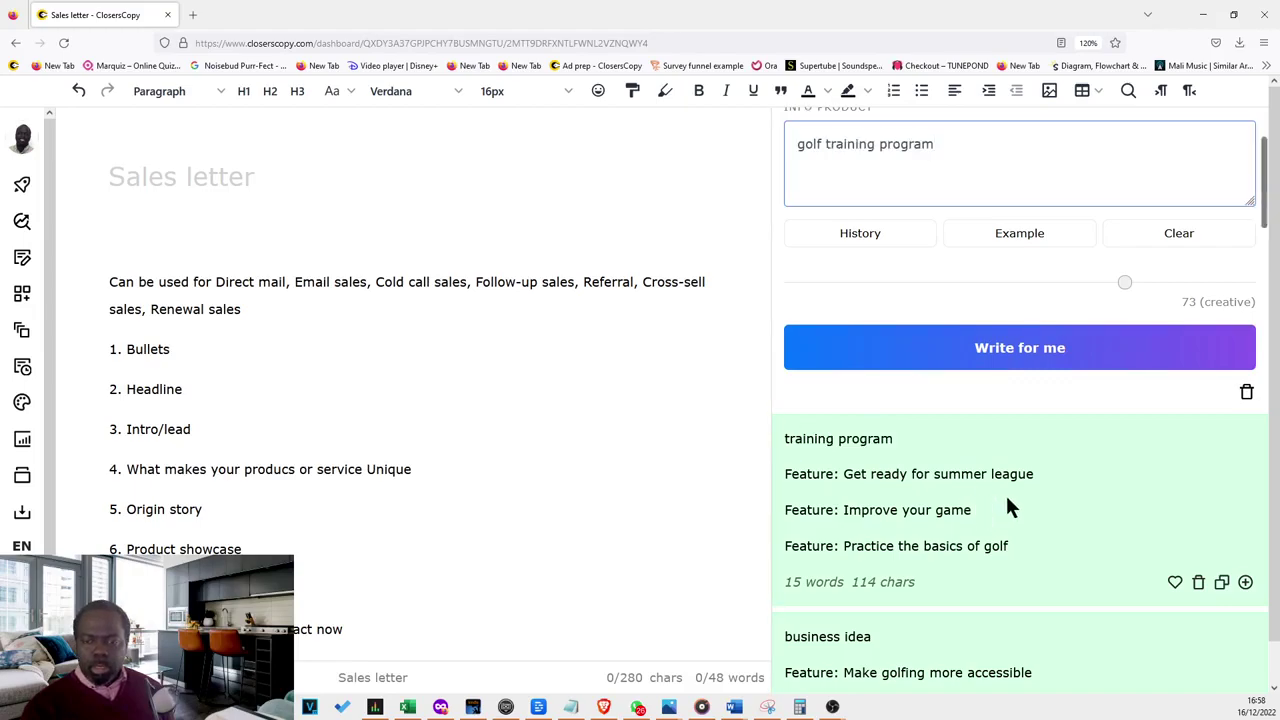
Step: Copy the practice tools feature "learn to hit the ball straighter and longer" and paste it below "golf training program" as the info product
{"action": "scroll", "coordinate": [1005, 494], "scroll_direction": "down", "scroll_amount": 3}
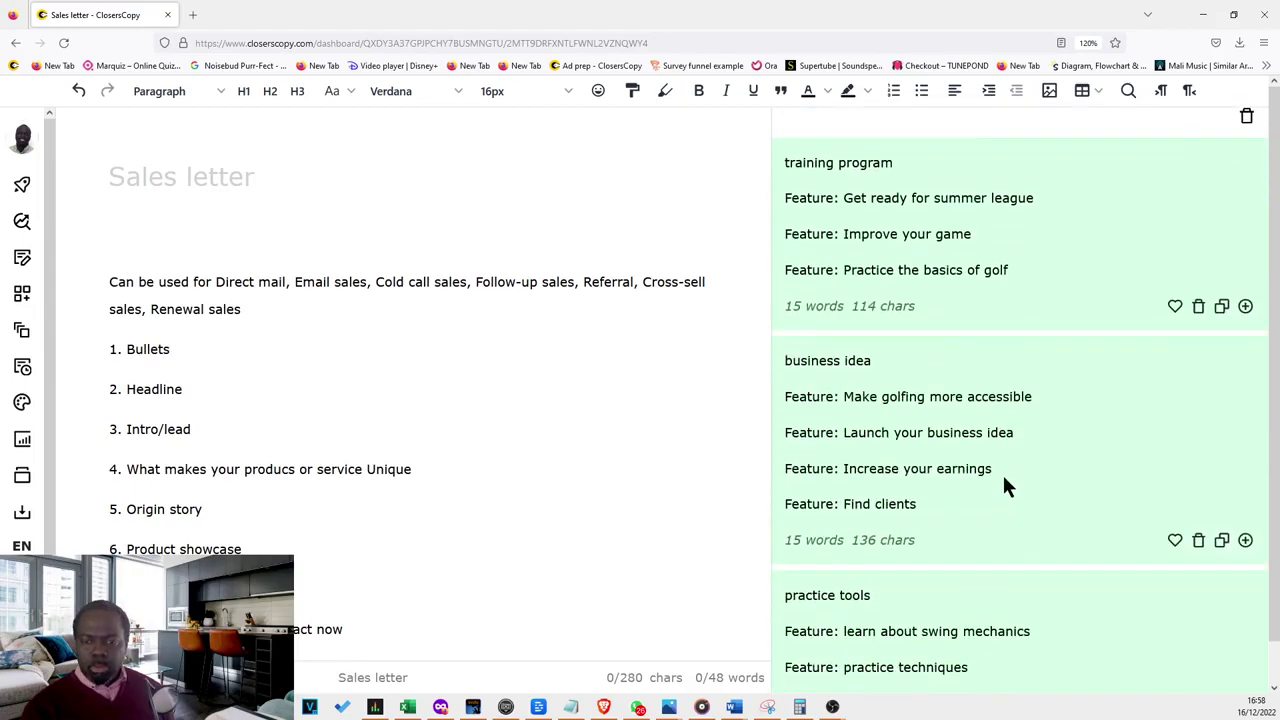
{"action": "scroll", "coordinate": [1002, 472], "scroll_direction": "down", "scroll_amount": 2}
{"action": "left_click_drag", "start_coordinate": [1109, 550], "coordinate": [781, 560]}
{"action": "key", "text": "ctrl+c"}
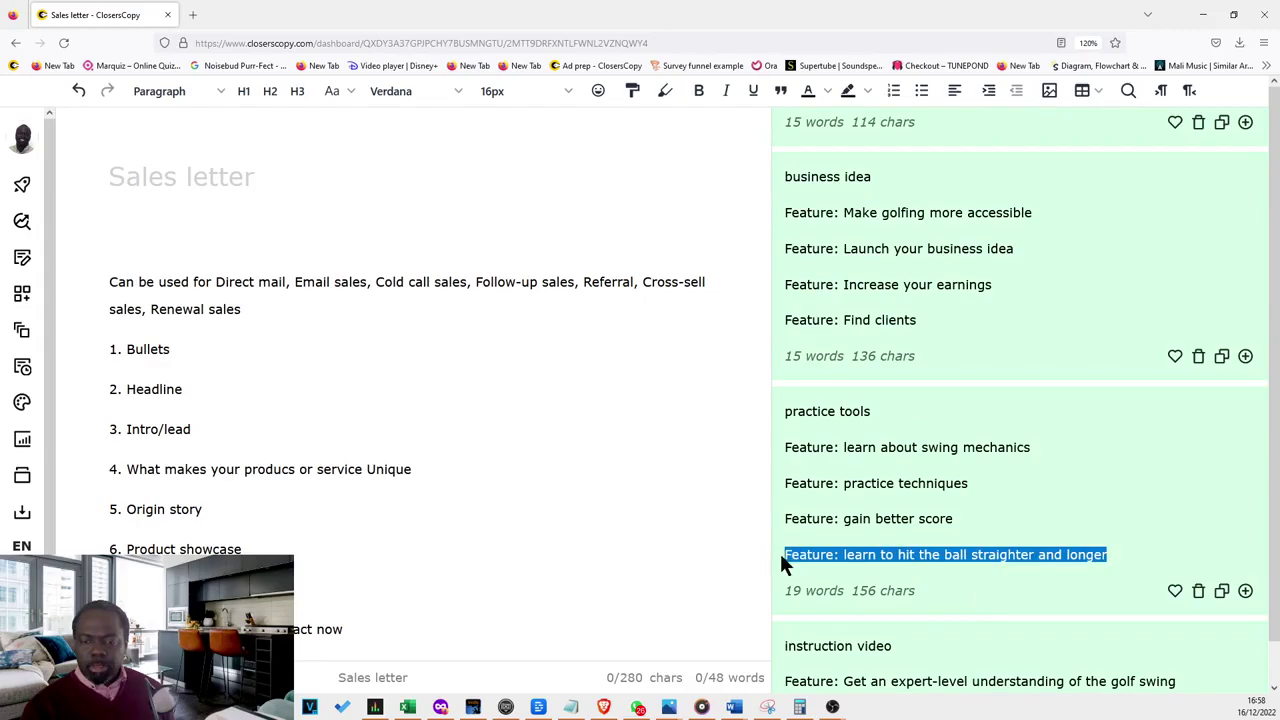
{"action": "scroll", "coordinate": [848, 520], "scroll_direction": "up", "scroll_amount": 7}
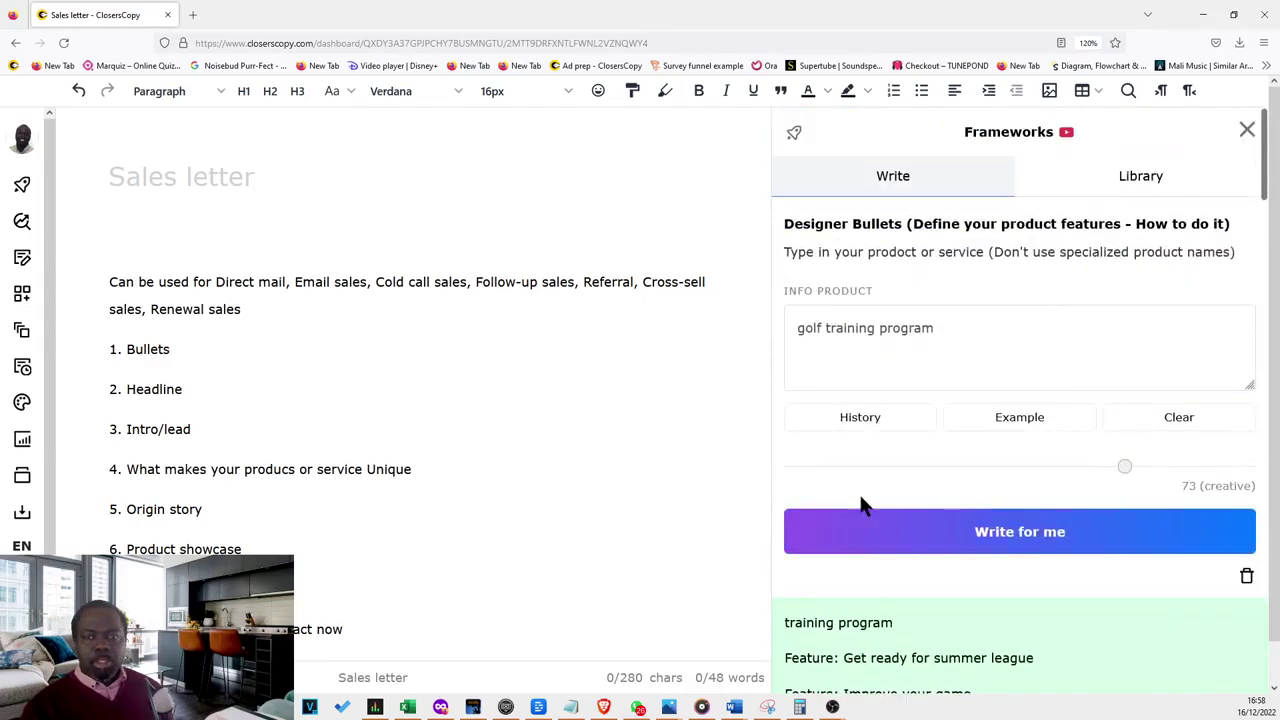
{"action": "left_click", "coordinate": [982, 314]}
{"action": "key", "text": "ctrl+v"}
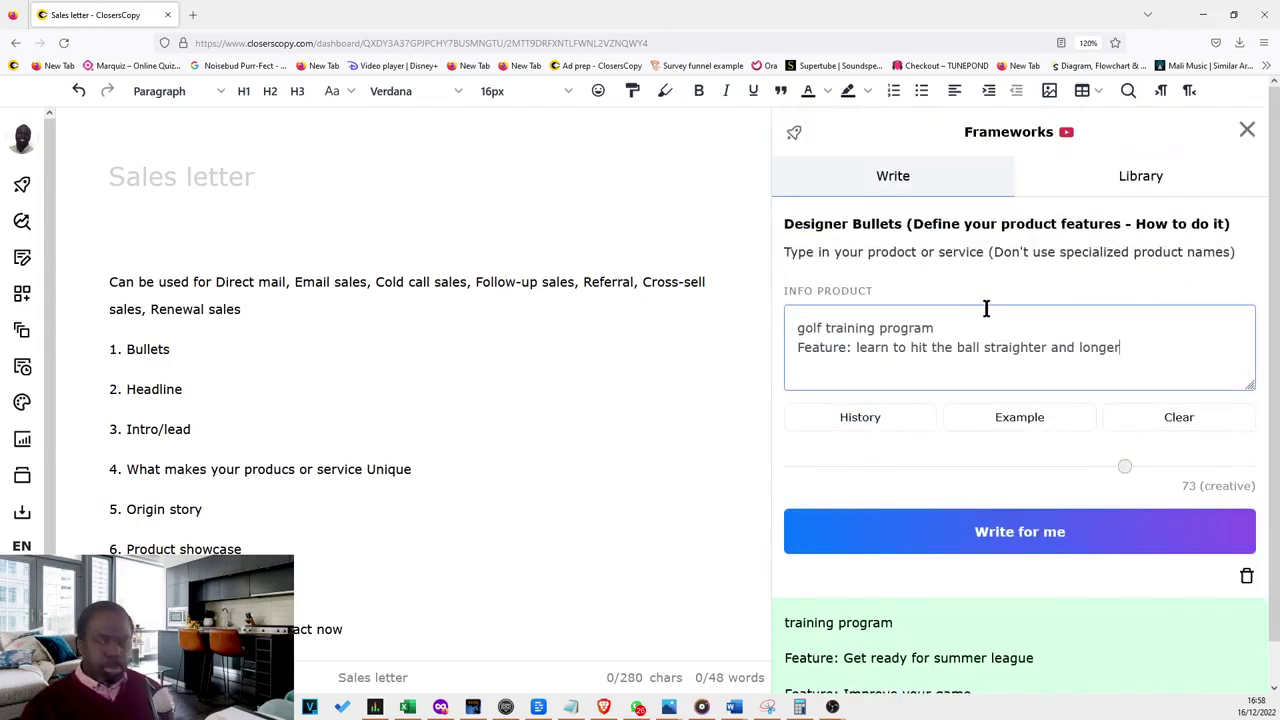
Step: Copy the whole info product text and paste it over the example product in the Designer Bullets Feature to benefit framework
{"action": "key", "text": "ctrl+a"}
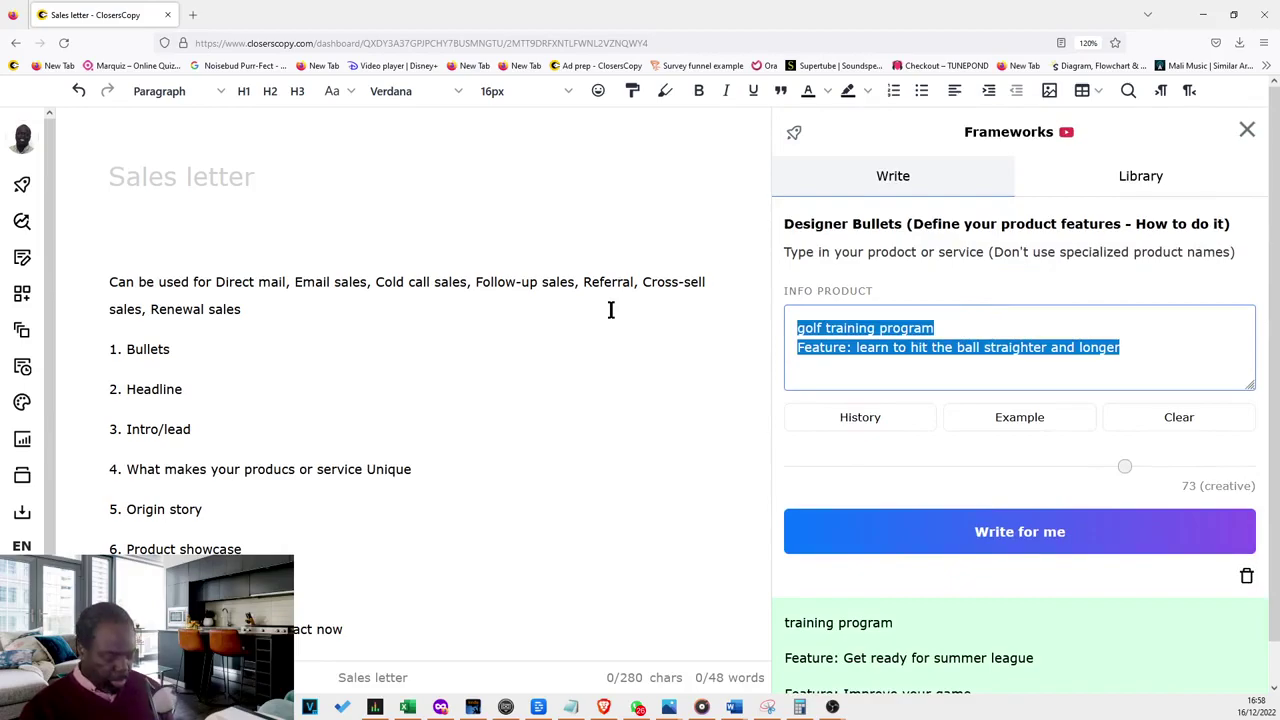
{"action": "left_click", "coordinate": [909, 228]}
{"action": "left_click", "coordinate": [989, 532]}
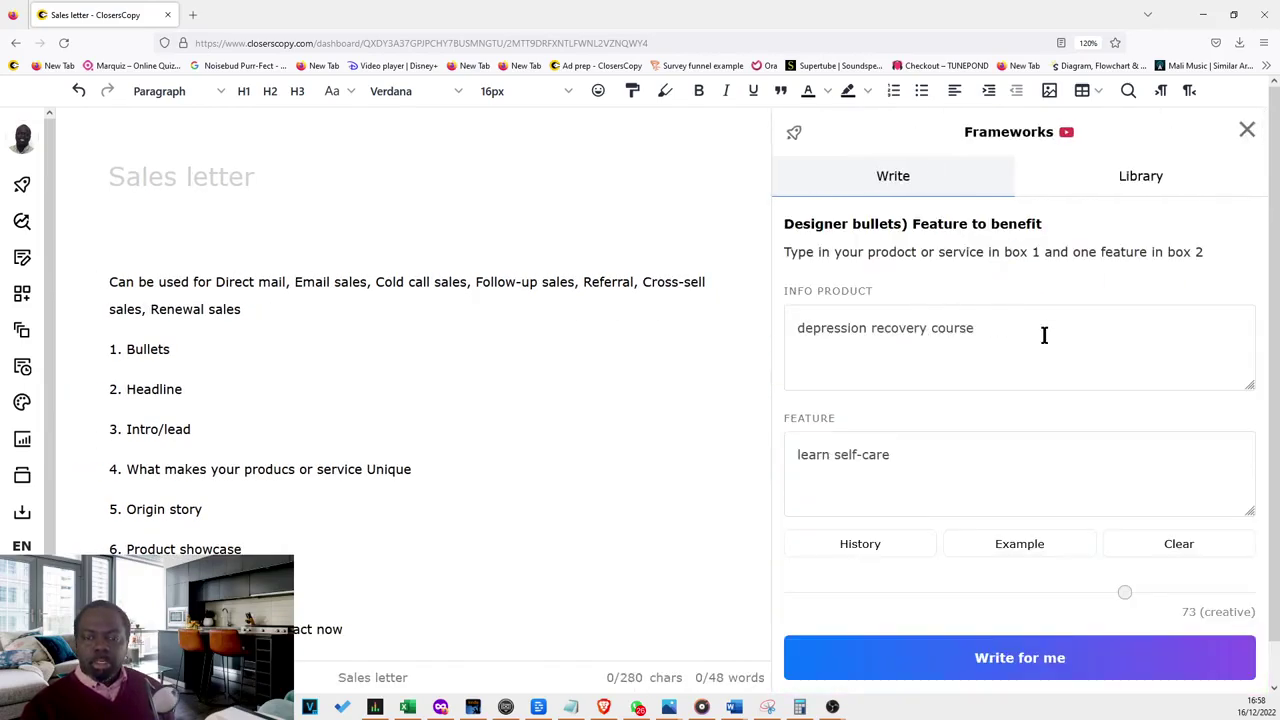
{"action": "left_click_drag", "start_coordinate": [1043, 334], "coordinate": [569, 289]}
{"action": "type", "text": "golf training program Feature: learn to hit the ball straighter and longer"}
Step: Move the feature line into the Feature box as "learn to hit the ball straighter and longer", without its prefix, and generate the benefits
{"action": "left_click_drag", "start_coordinate": [1131, 352], "coordinate": [719, 338]}
{"action": "key", "text": "ctrl+x"}
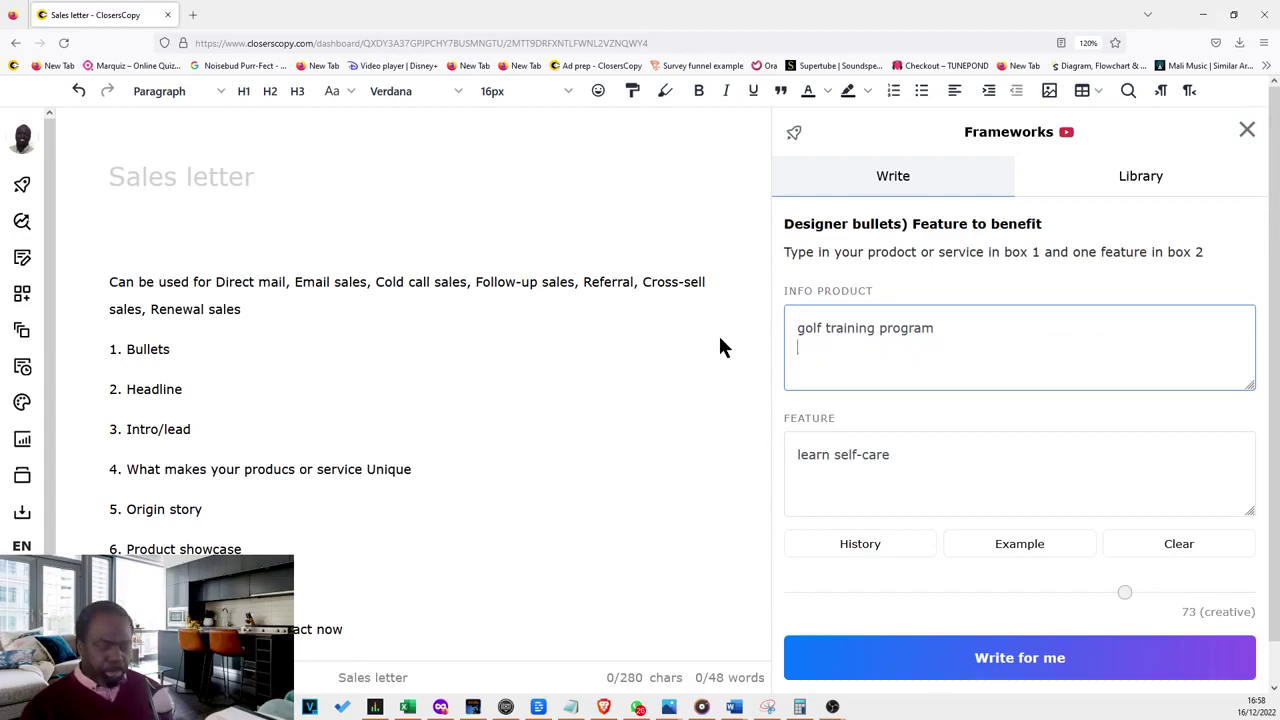
{"action": "left_click_drag", "start_coordinate": [988, 462], "coordinate": [609, 434]}
{"action": "key", "text": "ctrl+v"}
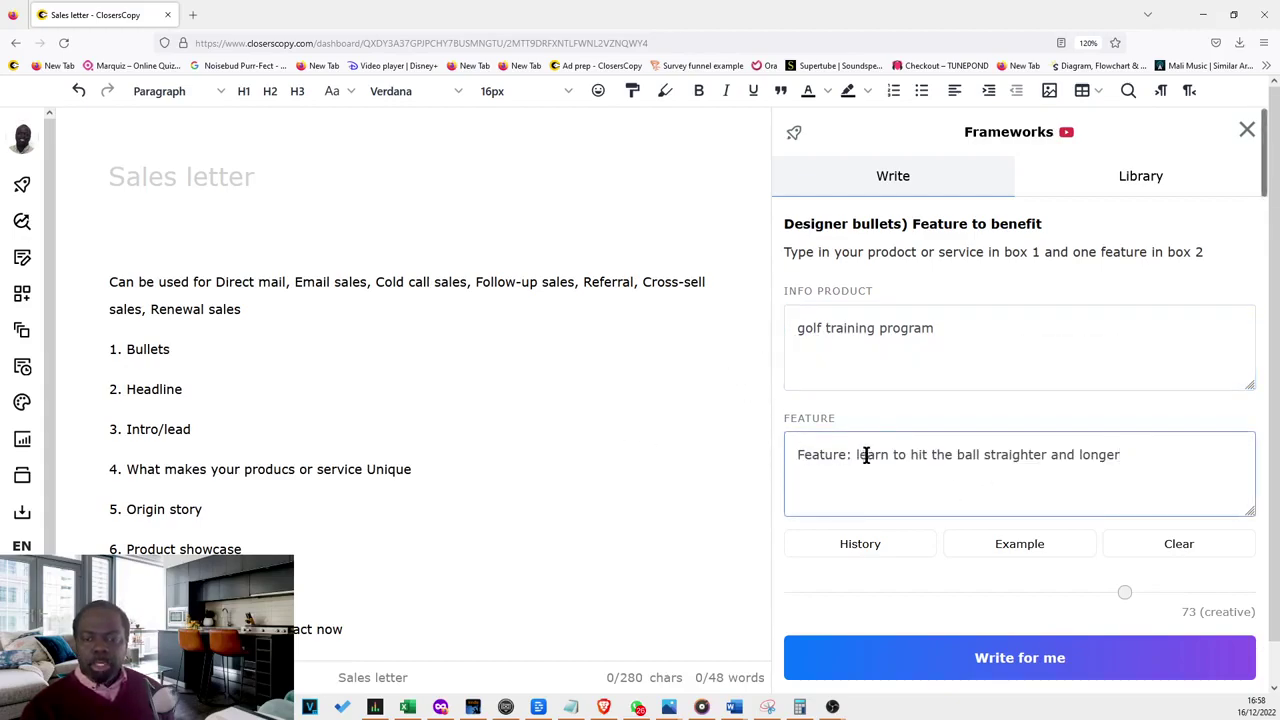
{"action": "left_click_drag", "start_coordinate": [858, 455], "coordinate": [786, 453]}
{"action": "key", "text": "BackSpace"}
{"action": "left_click", "coordinate": [1045, 655]}
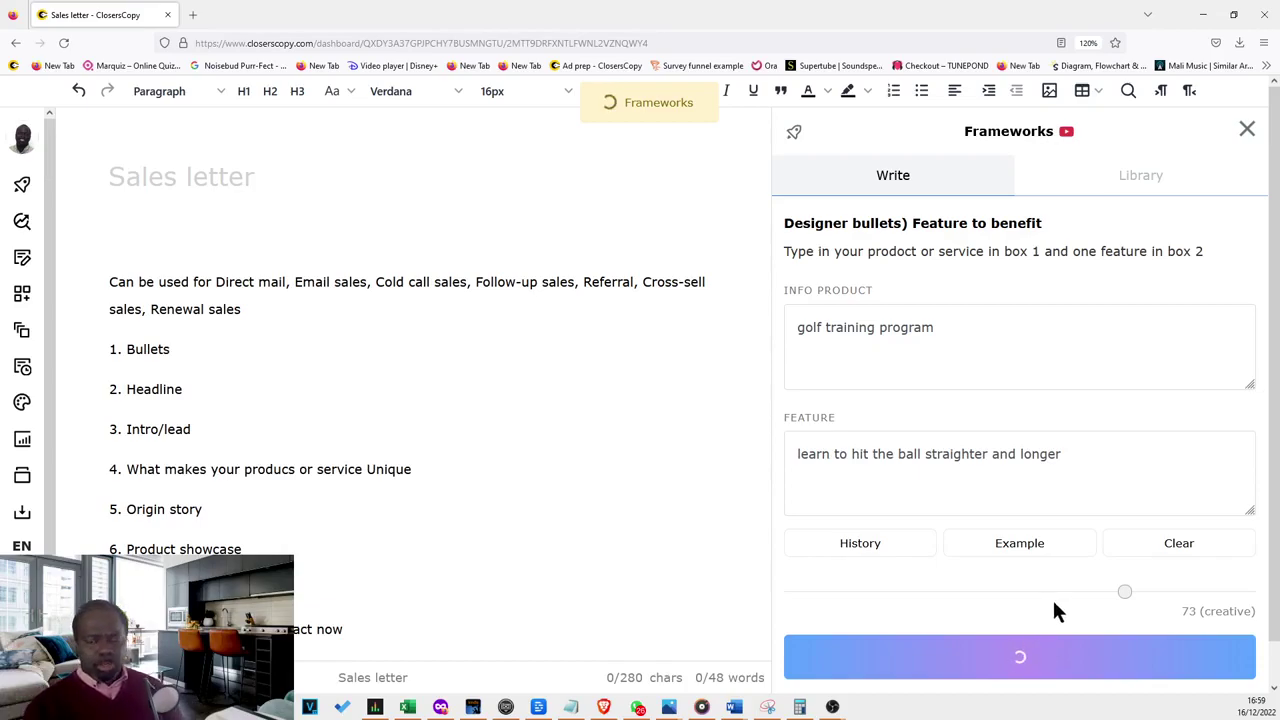
Step: Read through the generated golf training benefits and leave the Feature to benefit framework
{"action": "scroll", "coordinate": [1014, 434], "scroll_direction": "down", "scroll_amount": 1}
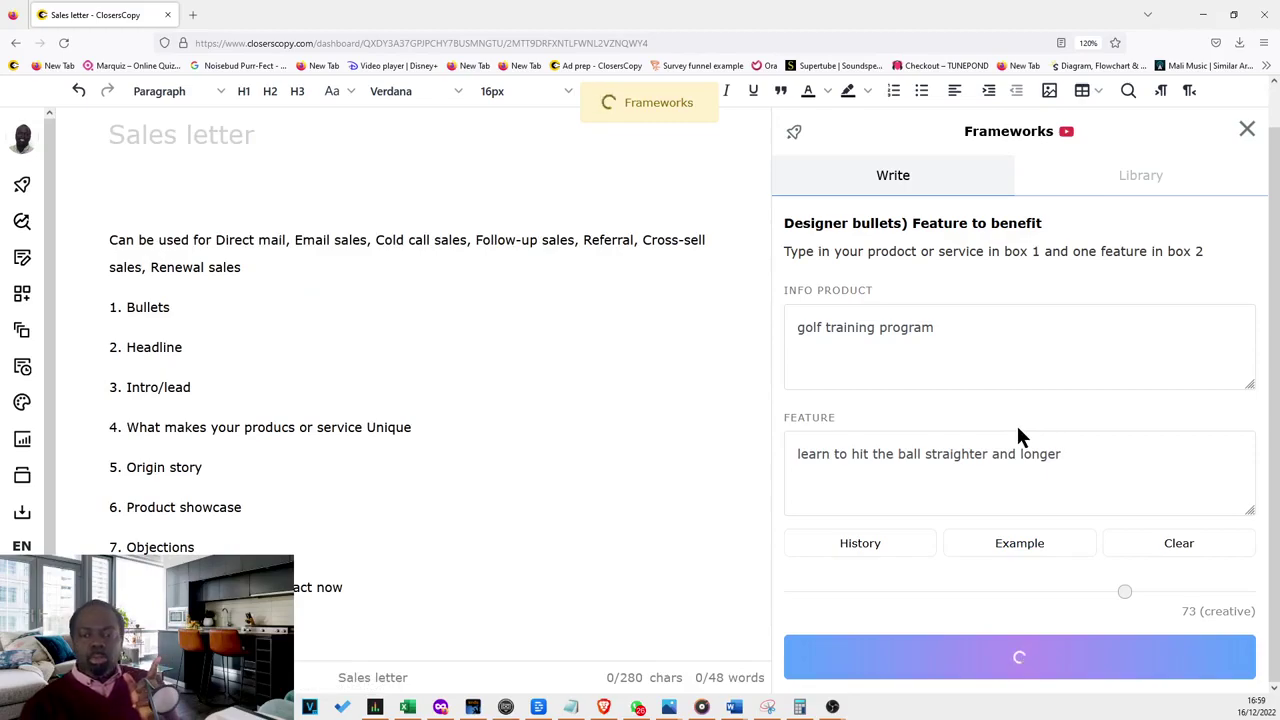
{"action": "scroll", "coordinate": [845, 477], "scroll_direction": "down", "scroll_amount": 7}
{"action": "scroll", "coordinate": [921, 465], "scroll_direction": "up", "scroll_amount": 6}
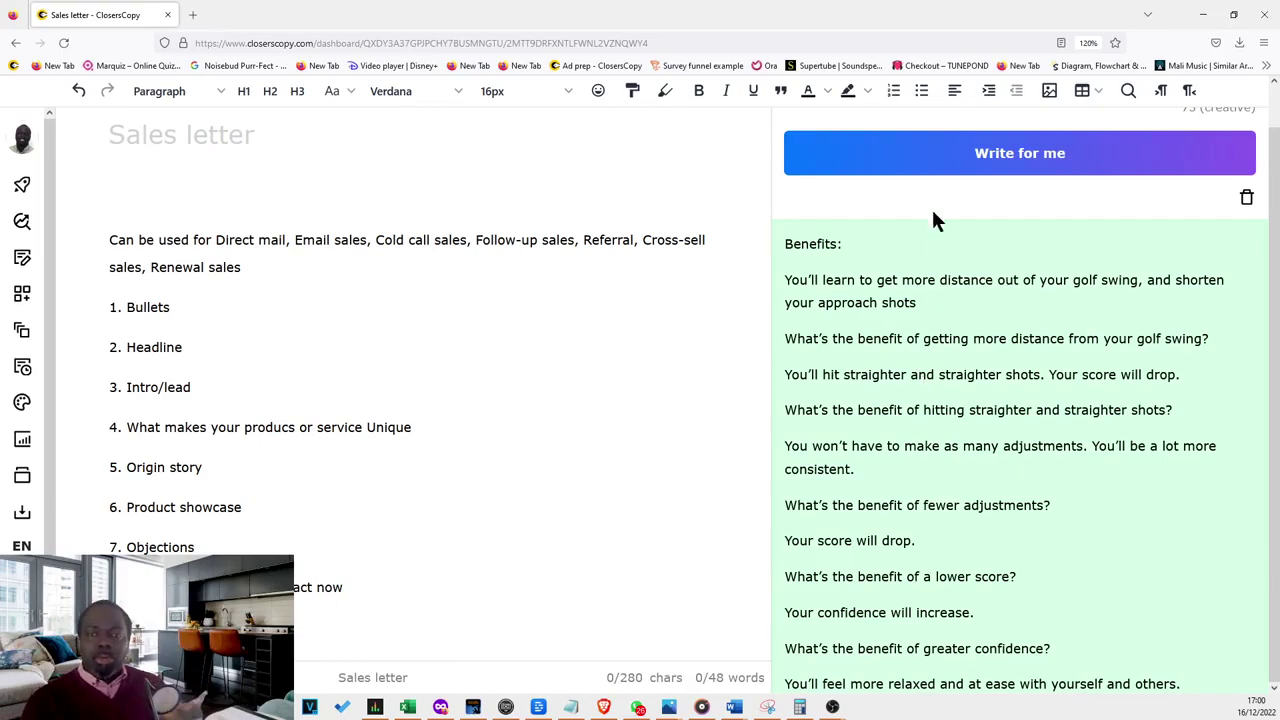
{"action": "scroll", "coordinate": [929, 230], "scroll_direction": "up", "scroll_amount": 5}
{"action": "left_click", "coordinate": [1140, 178]}
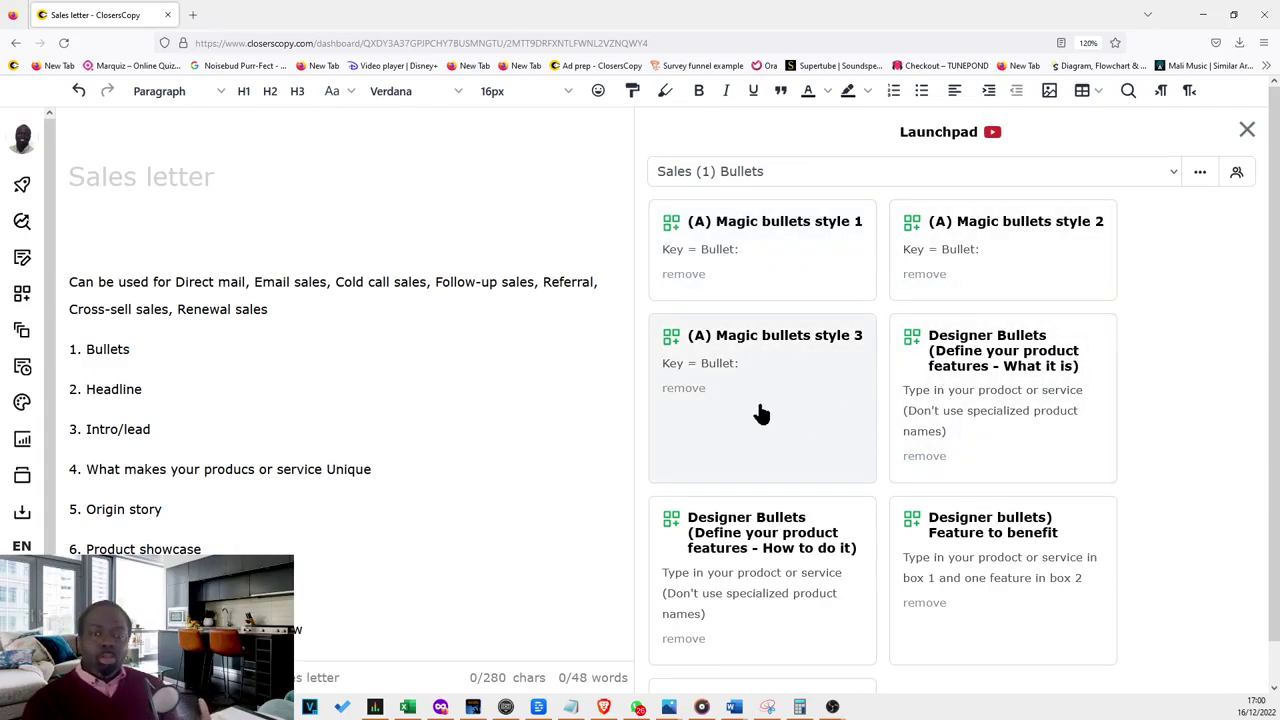
Step: Switch the launchpad to Sales (2) Headline and look over its headline frameworks
{"action": "left_click", "coordinate": [755, 171]}
{"action": "left_click", "coordinate": [755, 365]}
{"action": "scroll", "coordinate": [758, 316], "scroll_direction": "down", "scroll_amount": 1}
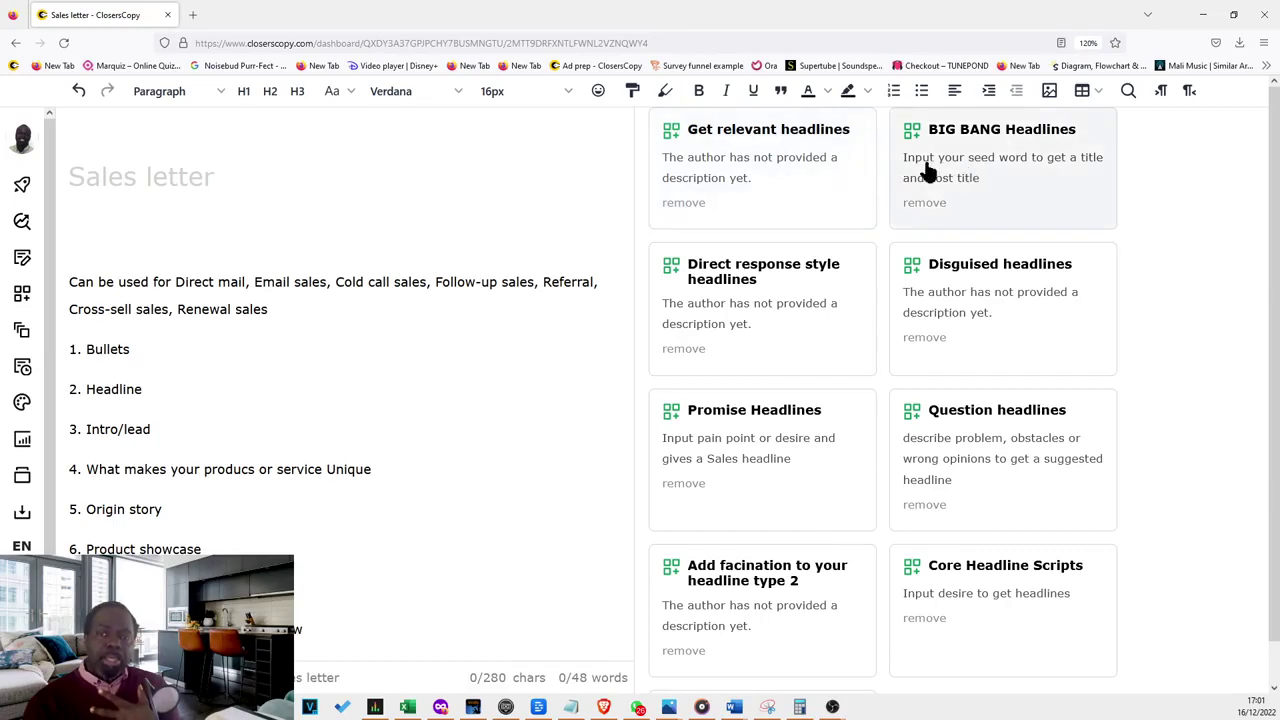
{"action": "left_click", "coordinate": [868, 174]}
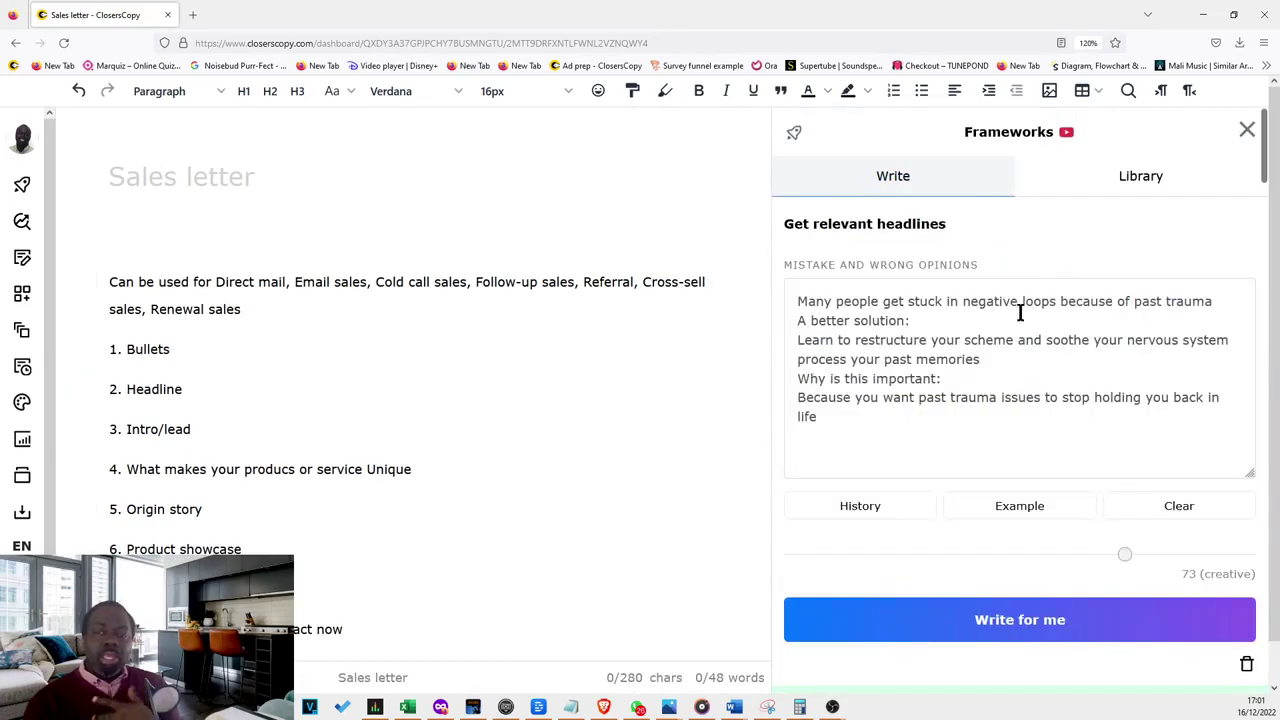
{"action": "left_click_drag", "start_coordinate": [886, 430], "coordinate": [733, 210]}
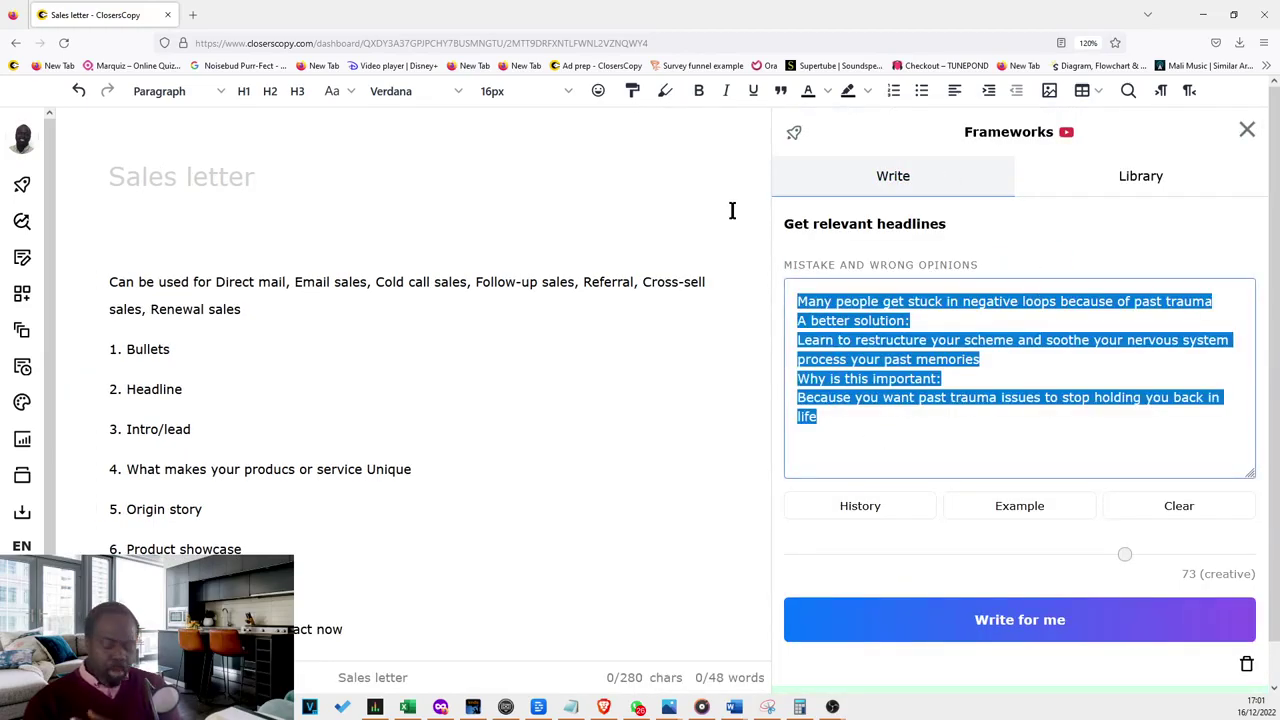
{"action": "key", "text": "BackSpace"}
{"action": "left_click", "coordinate": [1022, 508]}
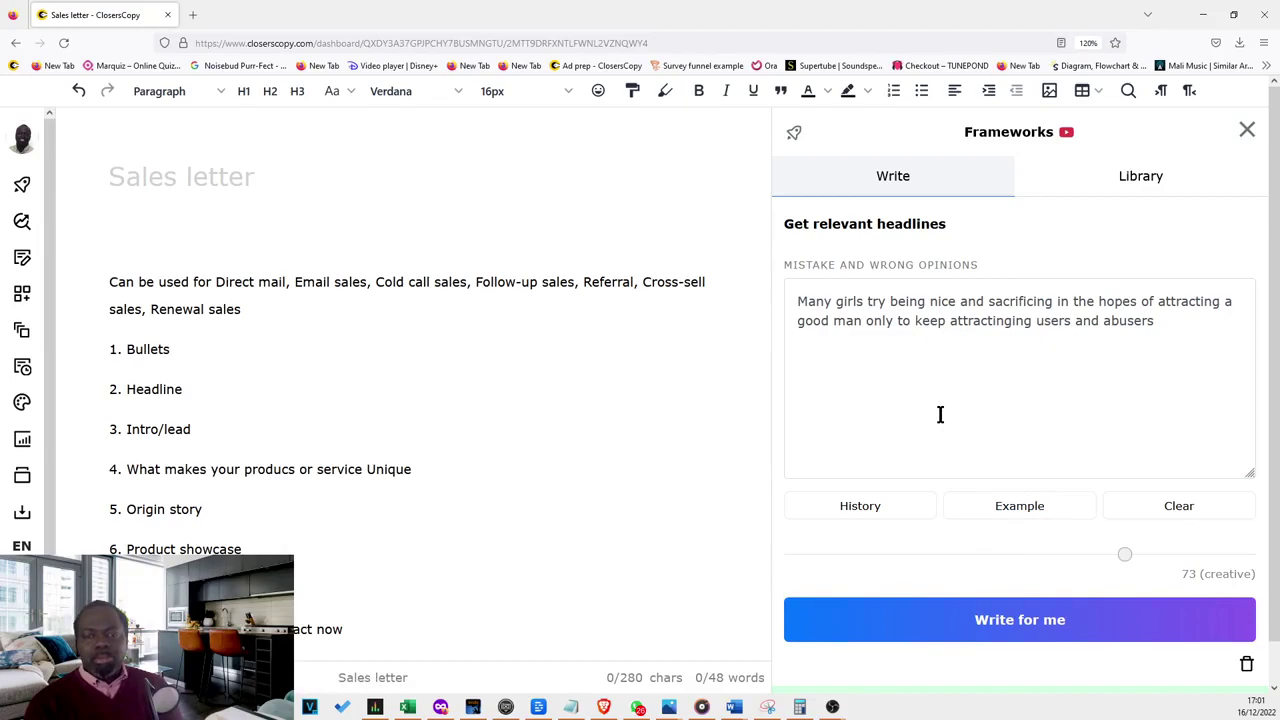
{"action": "left_click", "coordinate": [795, 133]}
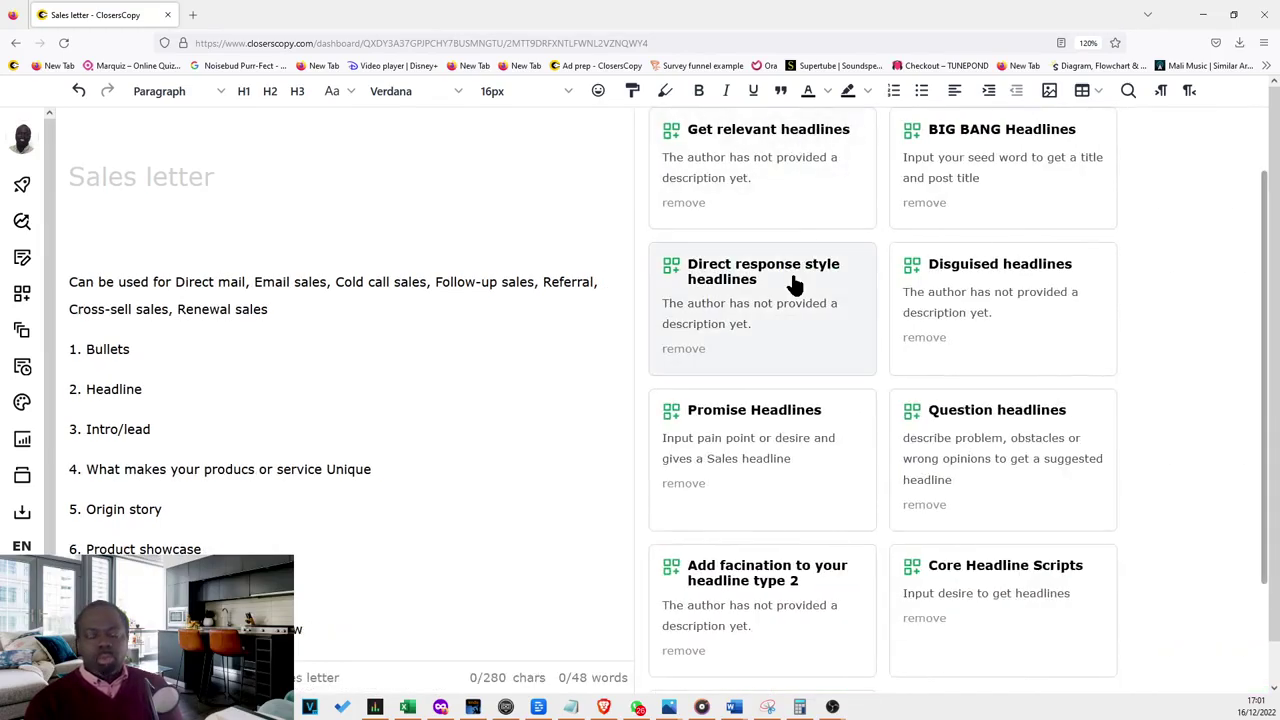
{"action": "scroll", "coordinate": [783, 270], "scroll_direction": "up", "scroll_amount": 2}
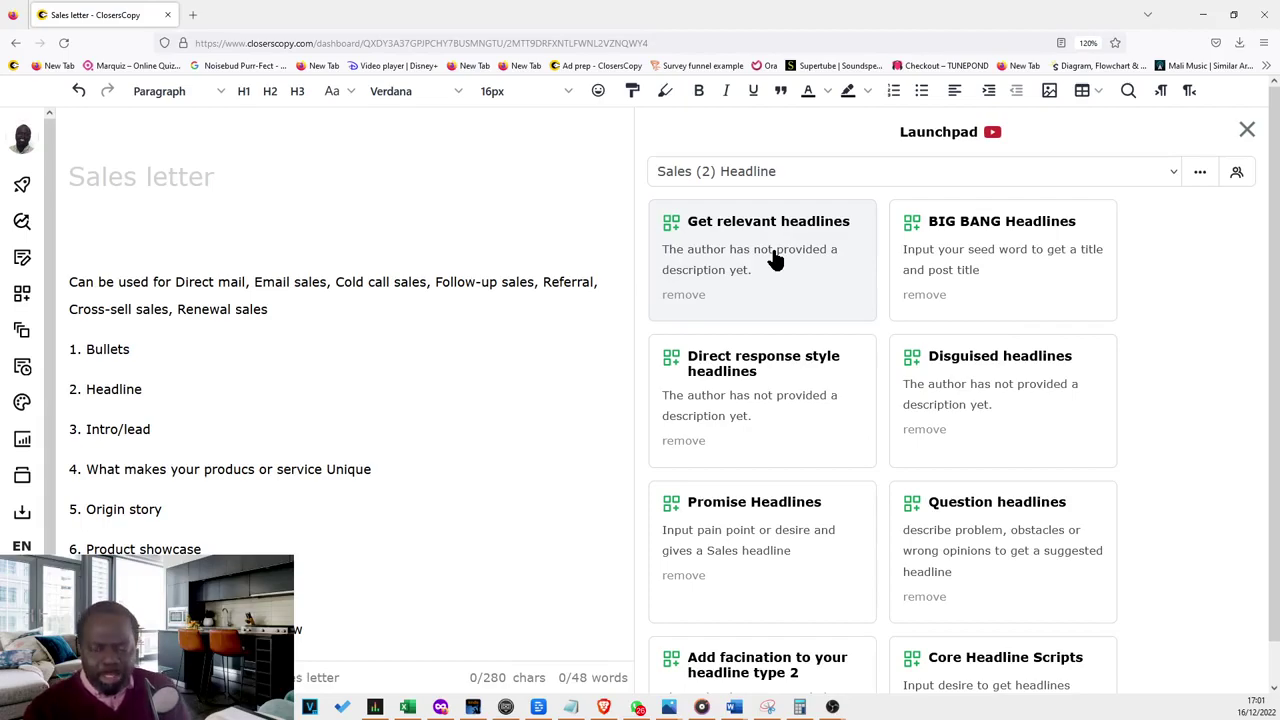
Step: Open the Get relevant headlines framework, load its example about girls attracting users and abusers, and generate headlines from it
{"action": "left_click", "coordinate": [775, 258]}
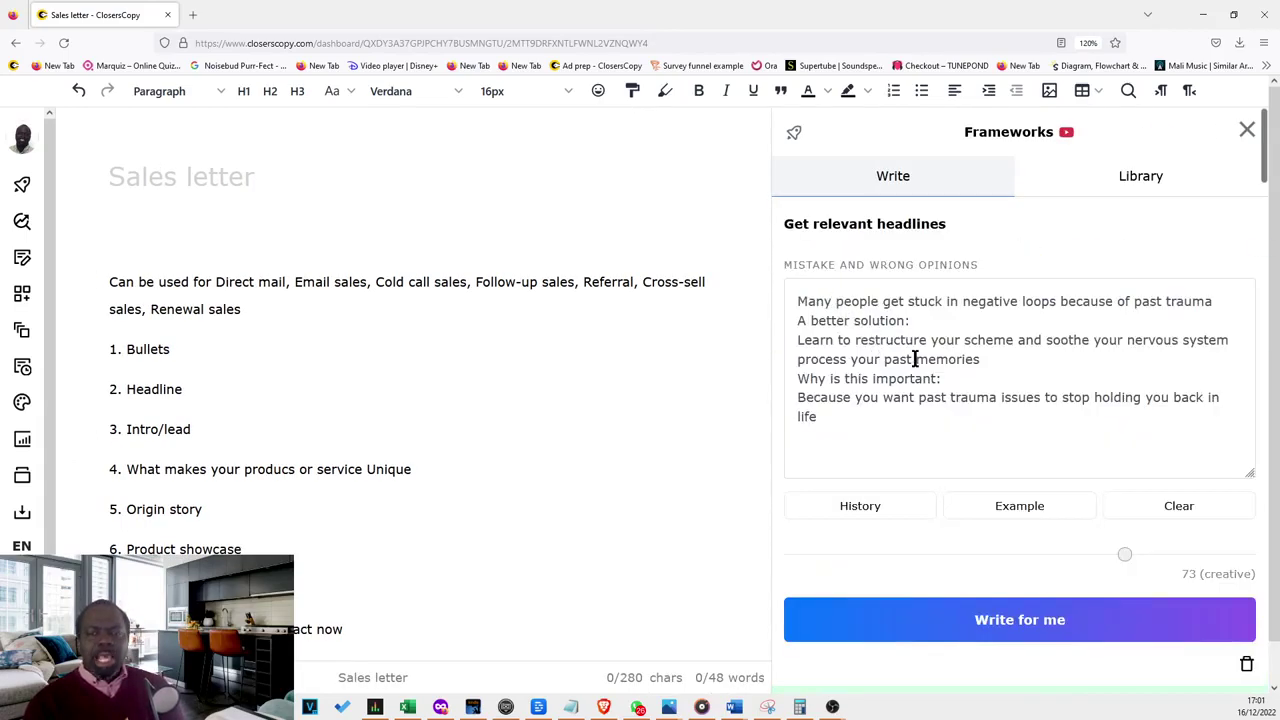
{"action": "left_click", "coordinate": [1040, 514]}
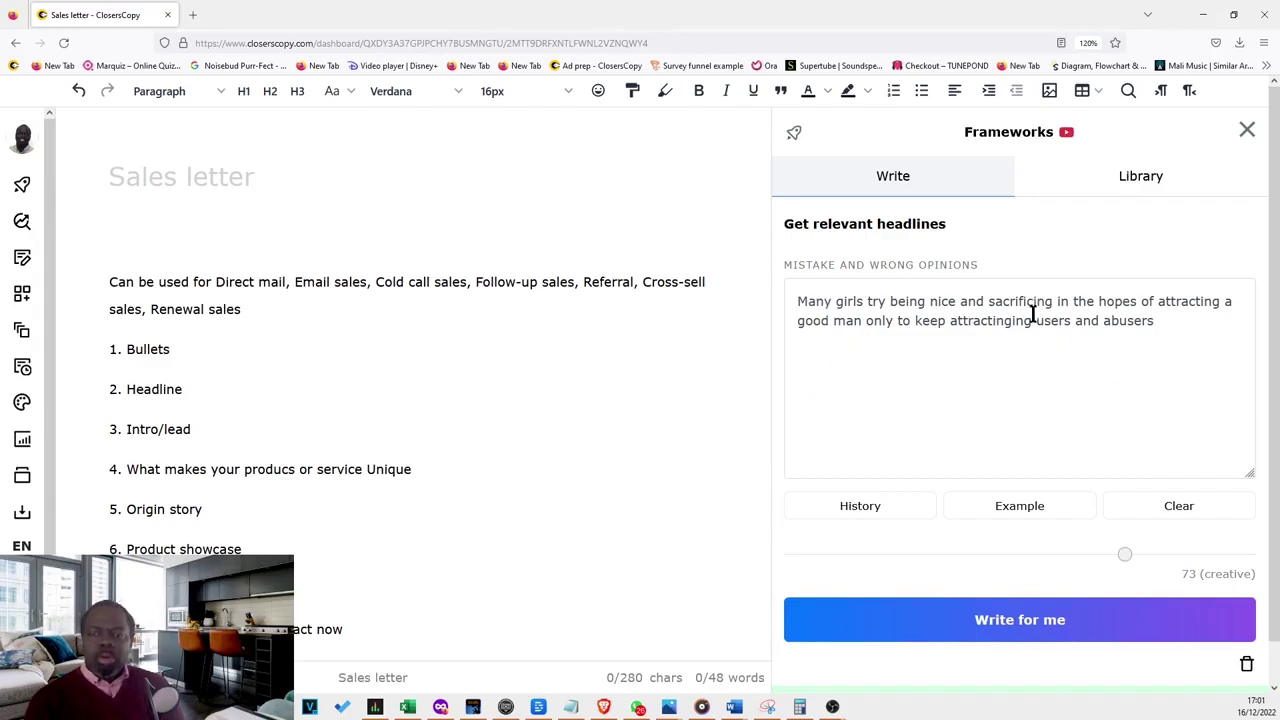
{"action": "left_click", "coordinate": [1031, 618]}
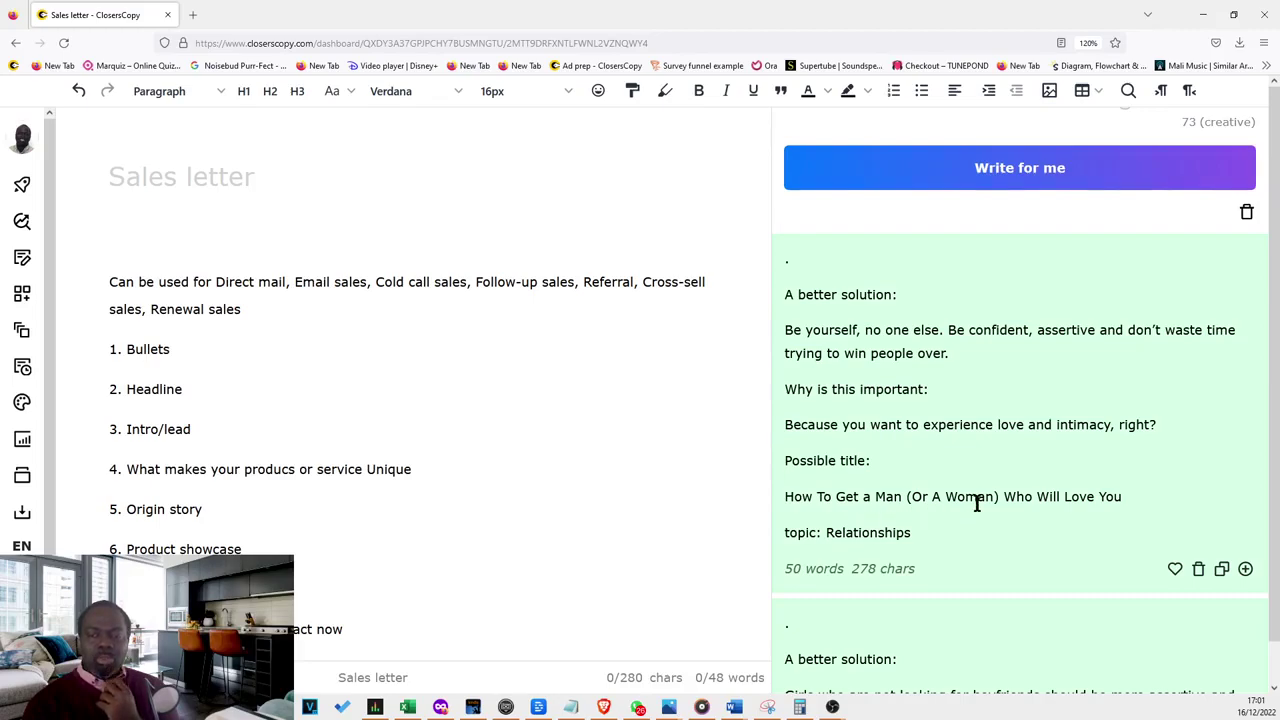
Step: Review the first generated result against the example input and copy its title "How To Get a Man (Or A Woman) Who Will Love You"
{"action": "scroll", "coordinate": [1000, 500], "scroll_direction": "up", "scroll_amount": 4}
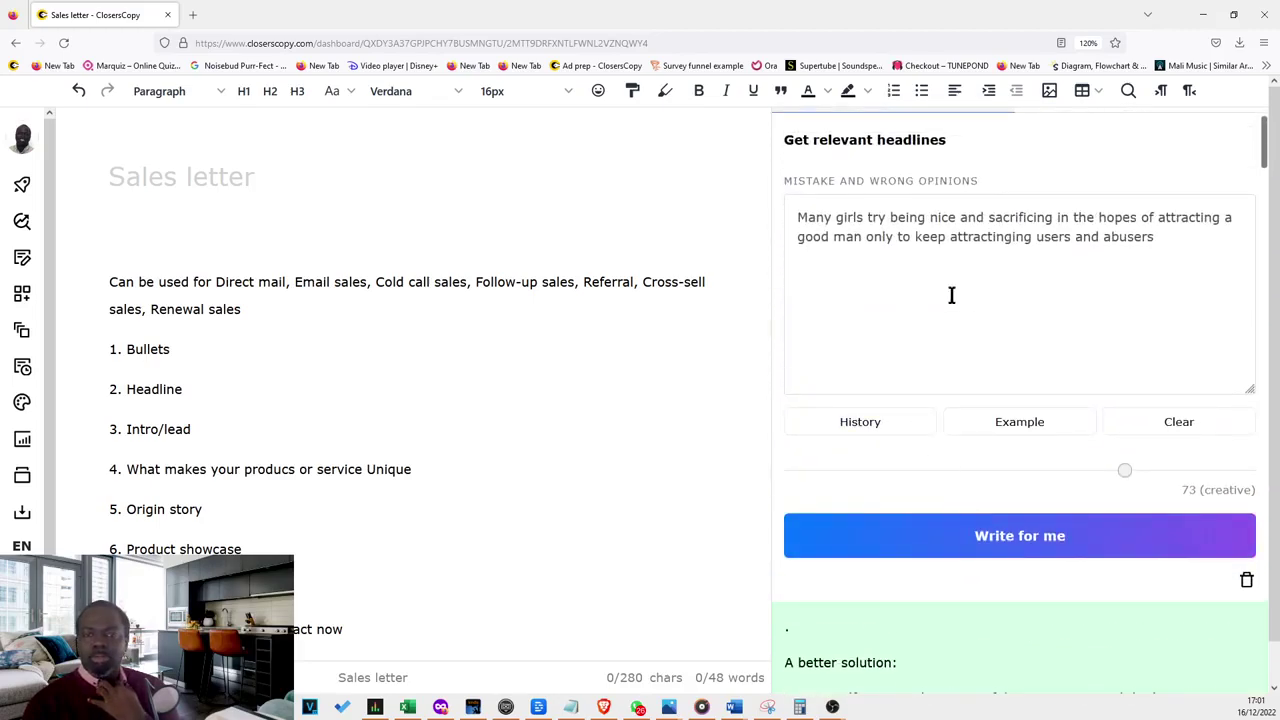
{"action": "scroll", "coordinate": [990, 229], "scroll_direction": "down", "scroll_amount": 4}
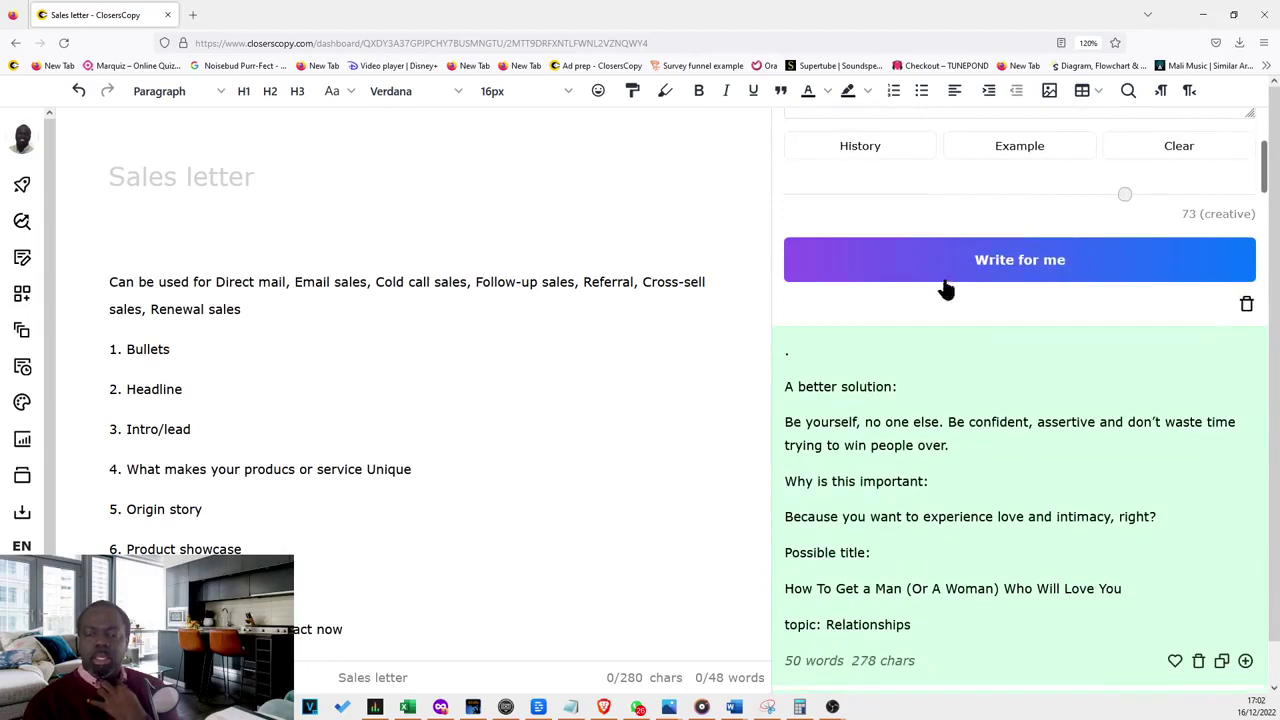
{"action": "left_click_drag", "start_coordinate": [1123, 496], "coordinate": [782, 496]}
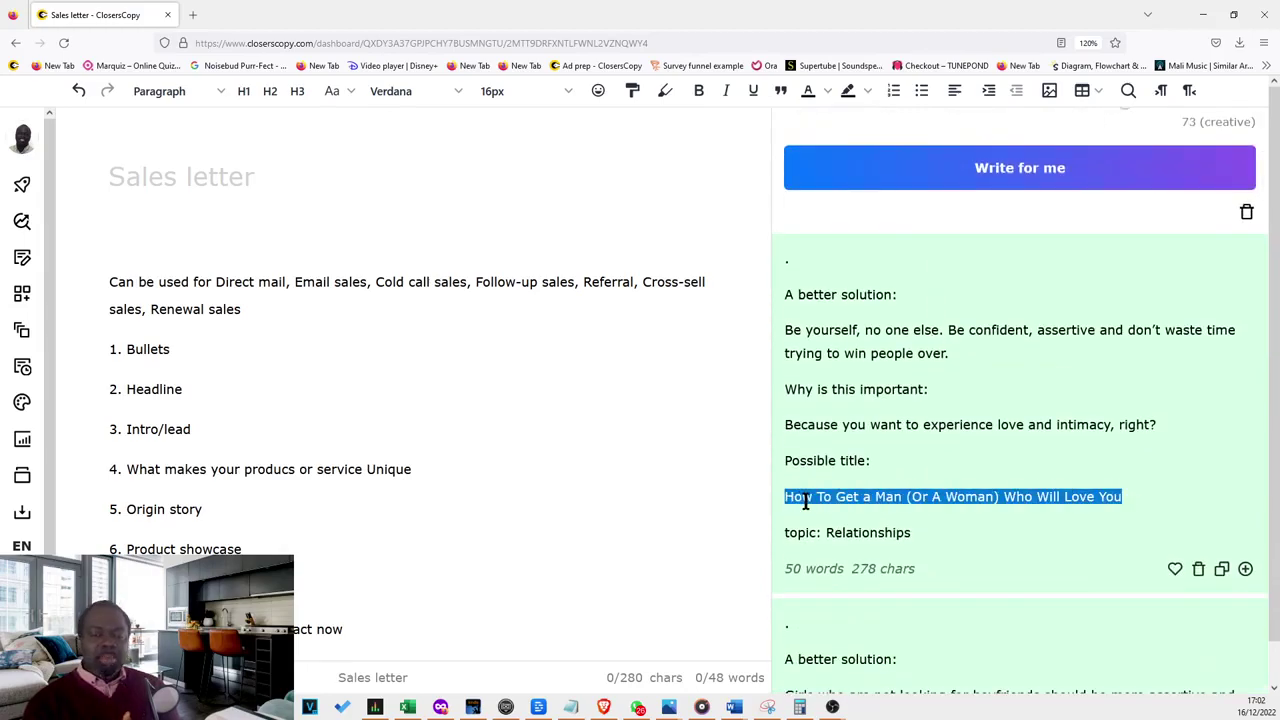
{"action": "right_click", "coordinate": [806, 500]}
{"action": "left_click", "coordinate": [837, 519]}
{"action": "scroll", "coordinate": [1048, 495], "scroll_direction": "up", "scroll_amount": 5}
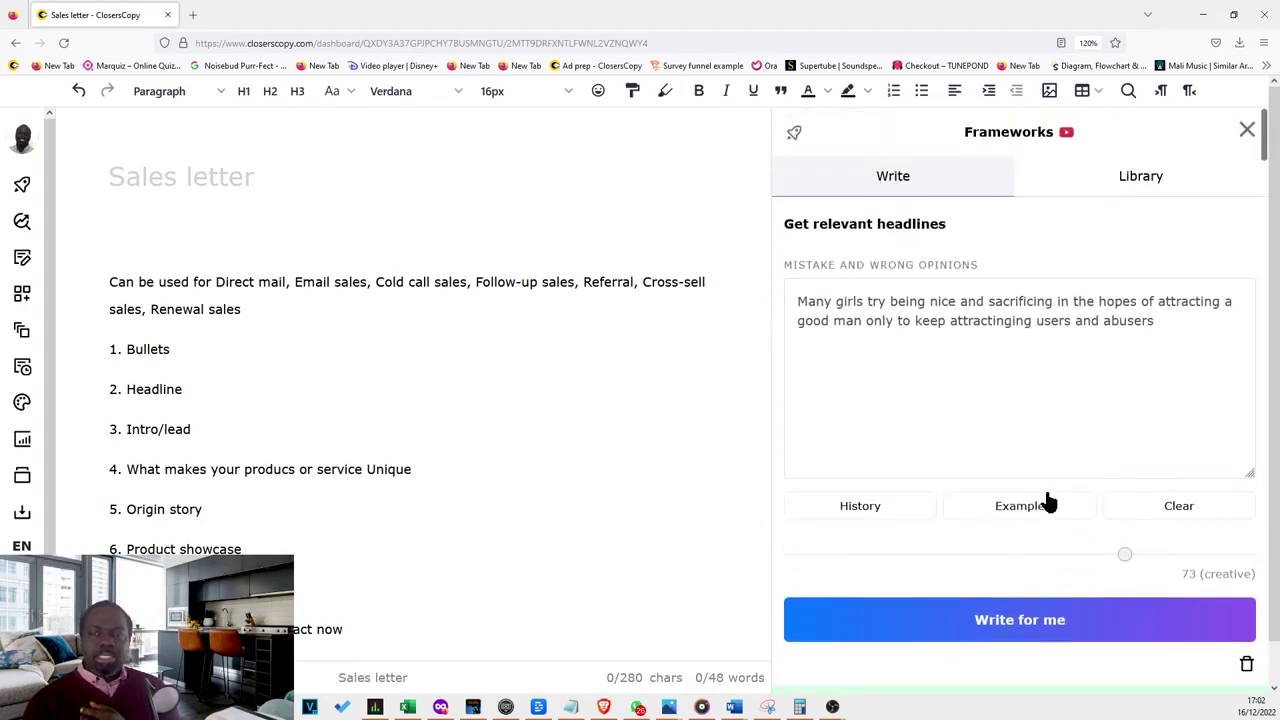
Step: Go back to the Sales (2) Headline launchpad and open the BIG BANG Headlines framework
{"action": "left_click", "coordinate": [794, 132]}
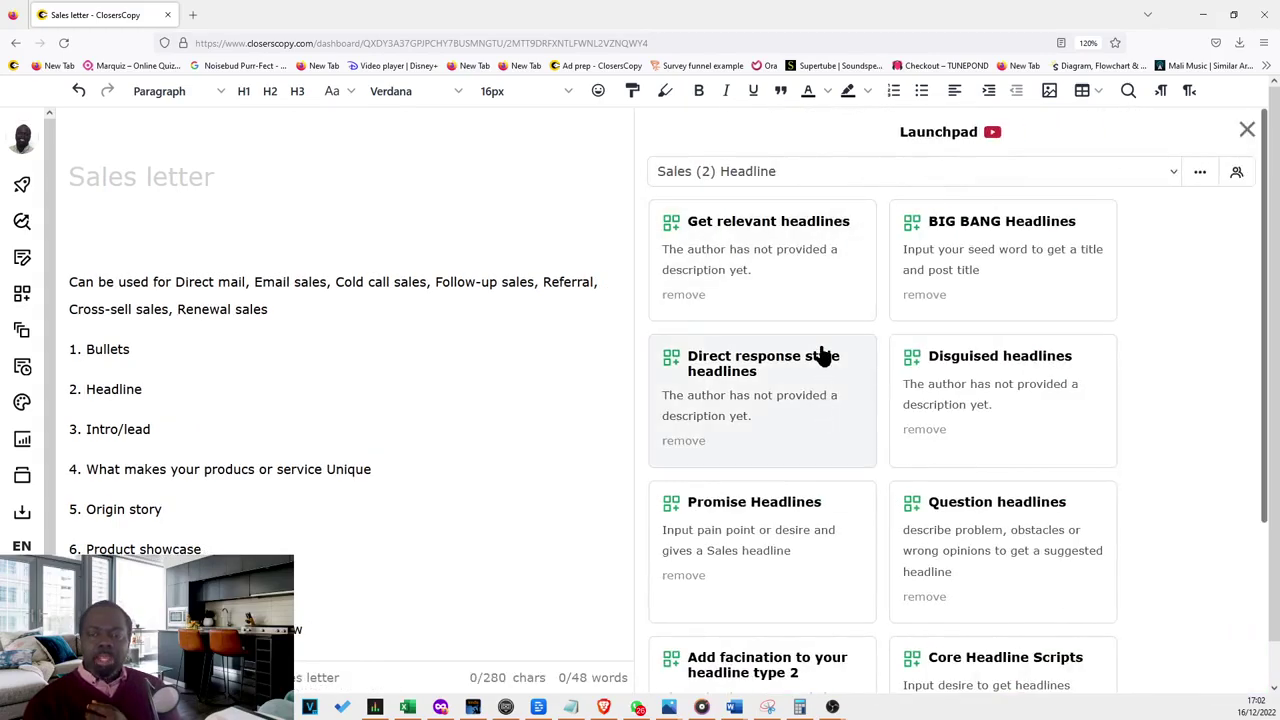
{"action": "left_click", "coordinate": [968, 300]}
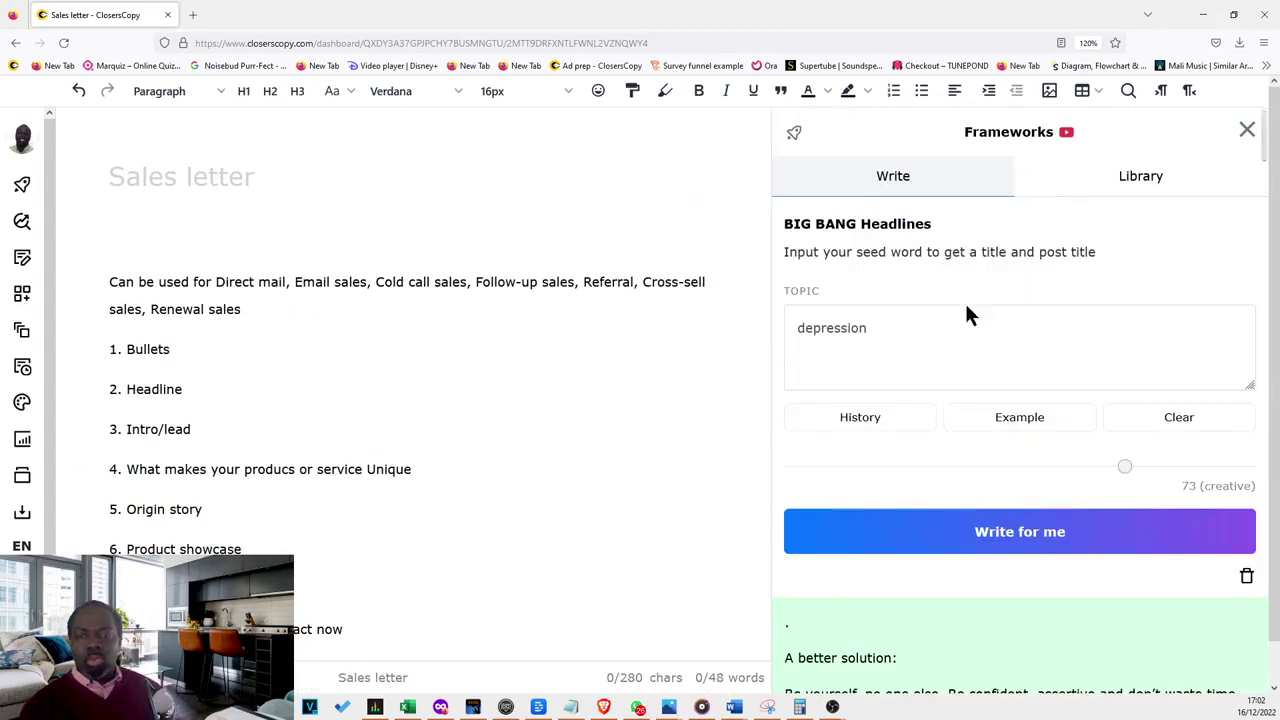
Step: Replace the topic with the copied title "How To Get a Man (Or A Woman) Who Will Love You", generate headlines and clear the old results
{"action": "left_click_drag", "start_coordinate": [951, 334], "coordinate": [774, 323]}
{"action": "key", "text": "ctrl+v"}
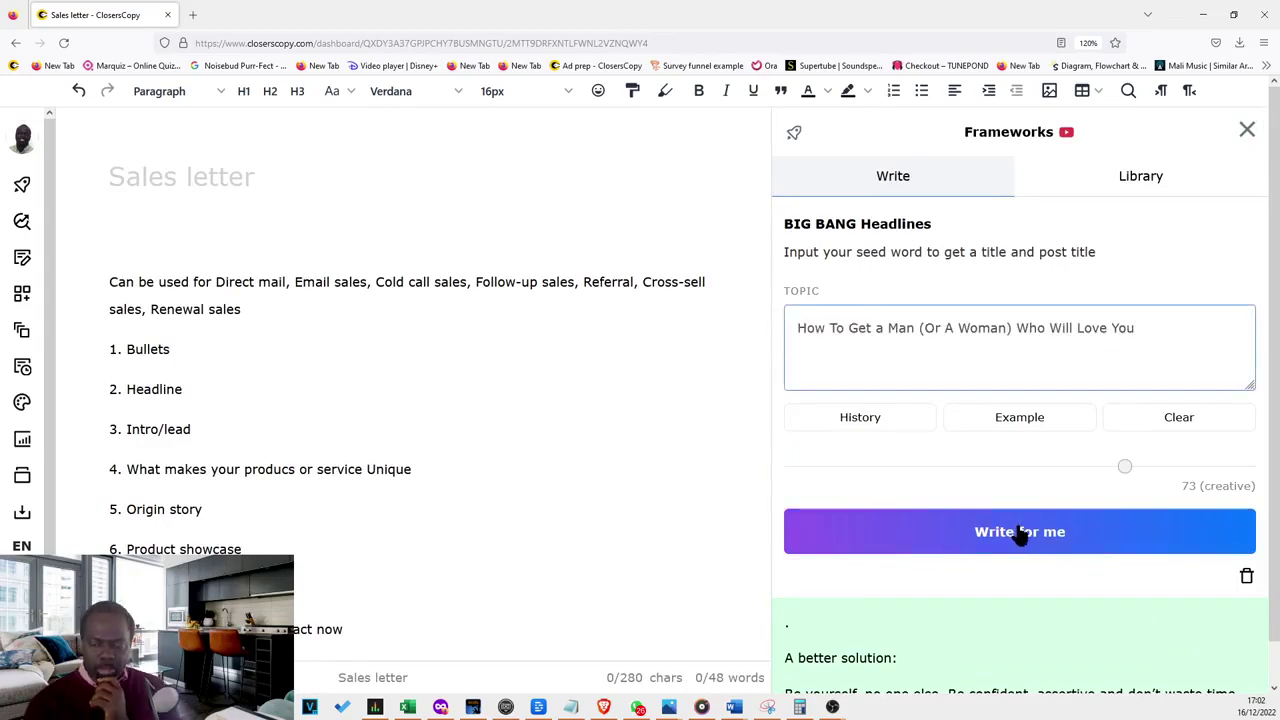
{"action": "left_click", "coordinate": [1022, 536]}
{"action": "left_click", "coordinate": [1246, 576]}
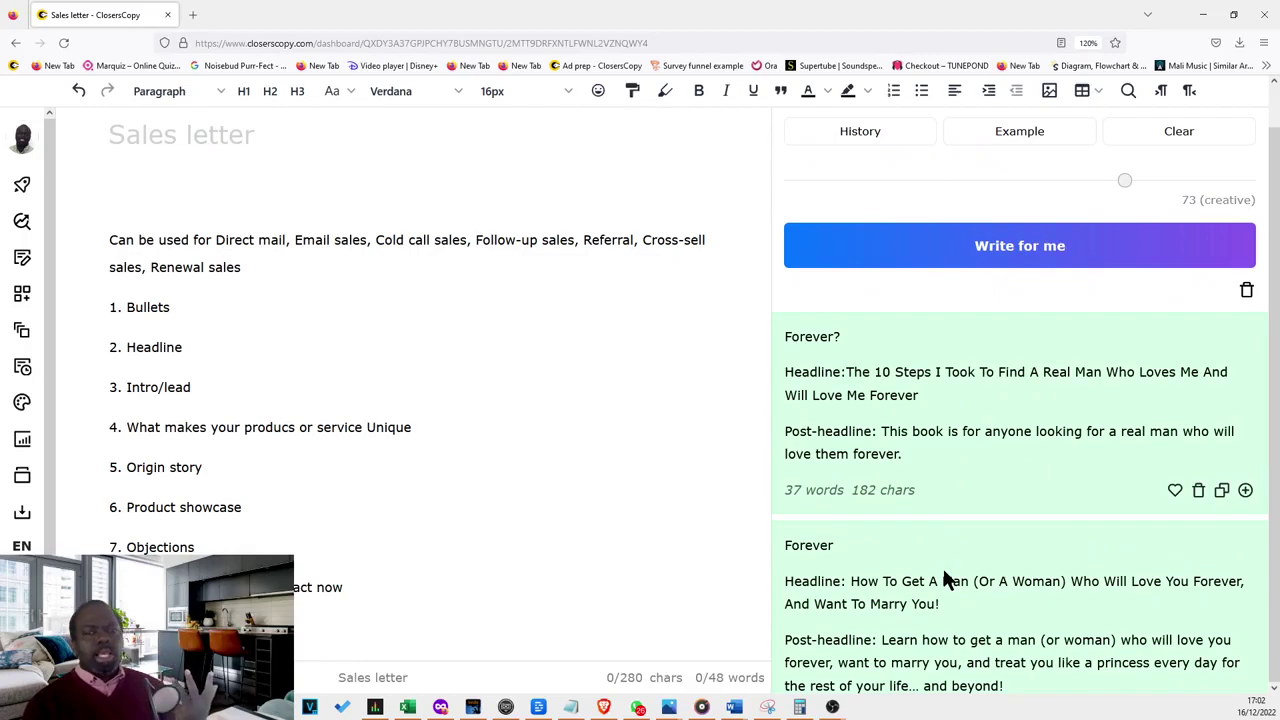
Step: Read through the generated BIG BANG headlines and their post-headlines
{"action": "scroll", "coordinate": [972, 550], "scroll_direction": "down", "scroll_amount": 1}
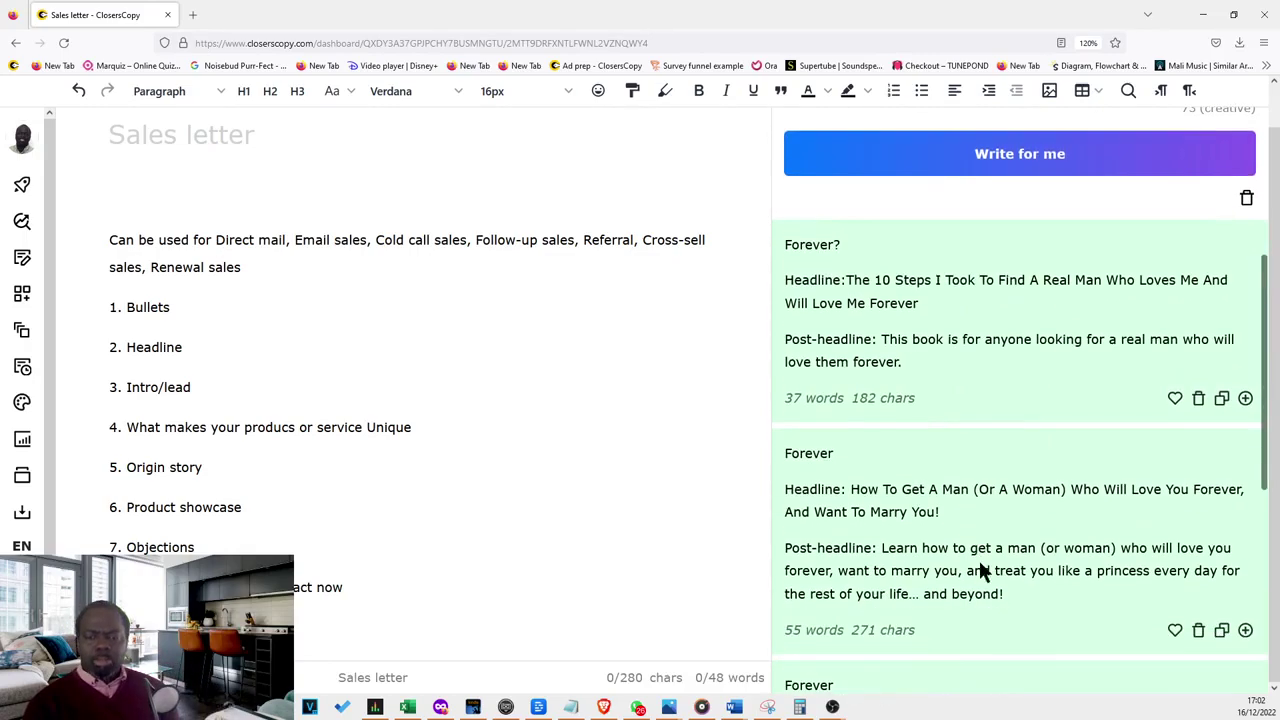
{"action": "scroll", "coordinate": [940, 360], "scroll_direction": "up", "scroll_amount": 1}
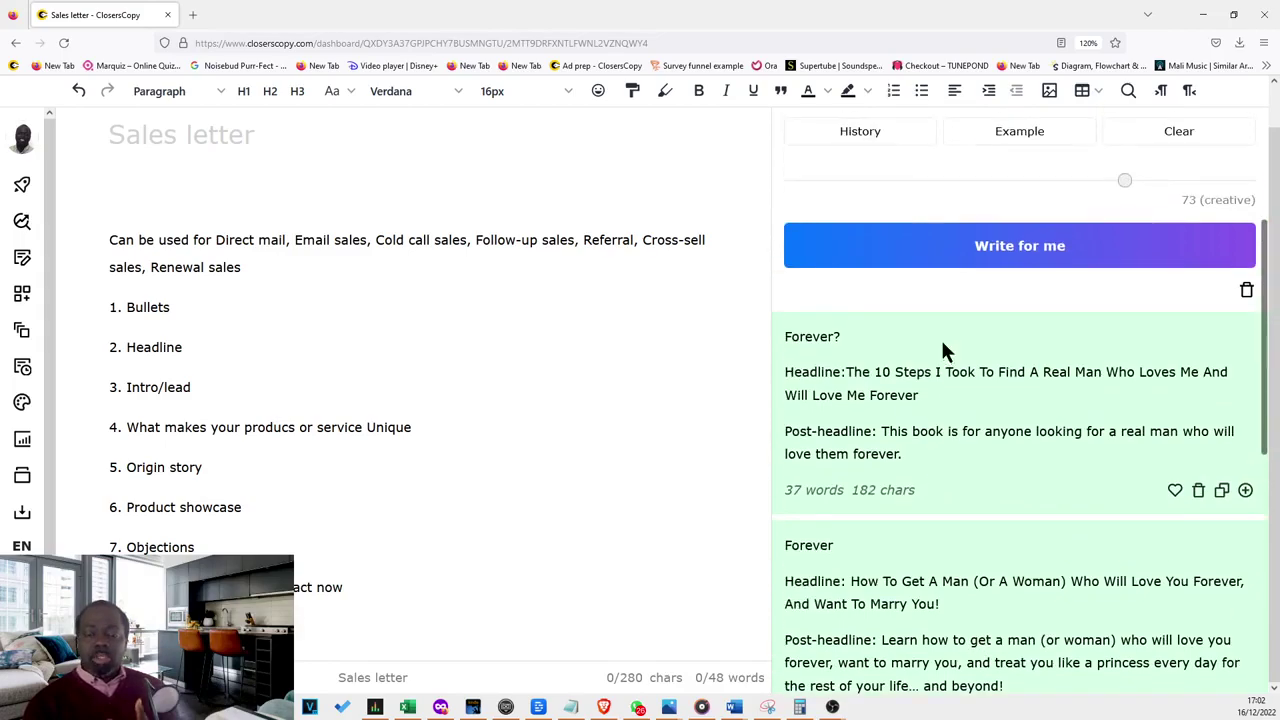
{"action": "scroll", "coordinate": [1023, 471], "scroll_direction": "down", "scroll_amount": 1}
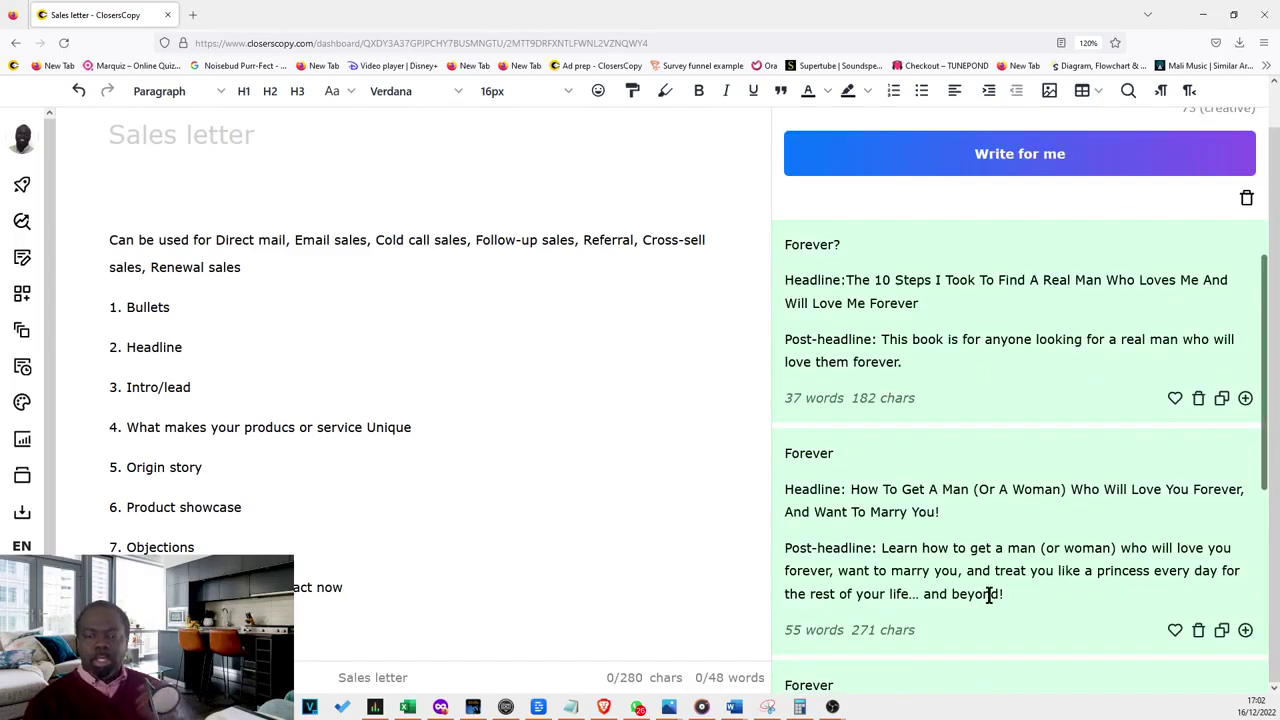
{"action": "scroll", "coordinate": [998, 640], "scroll_direction": "down", "scroll_amount": 3}
{"action": "scroll", "coordinate": [990, 560], "scroll_direction": "up", "scroll_amount": 7}
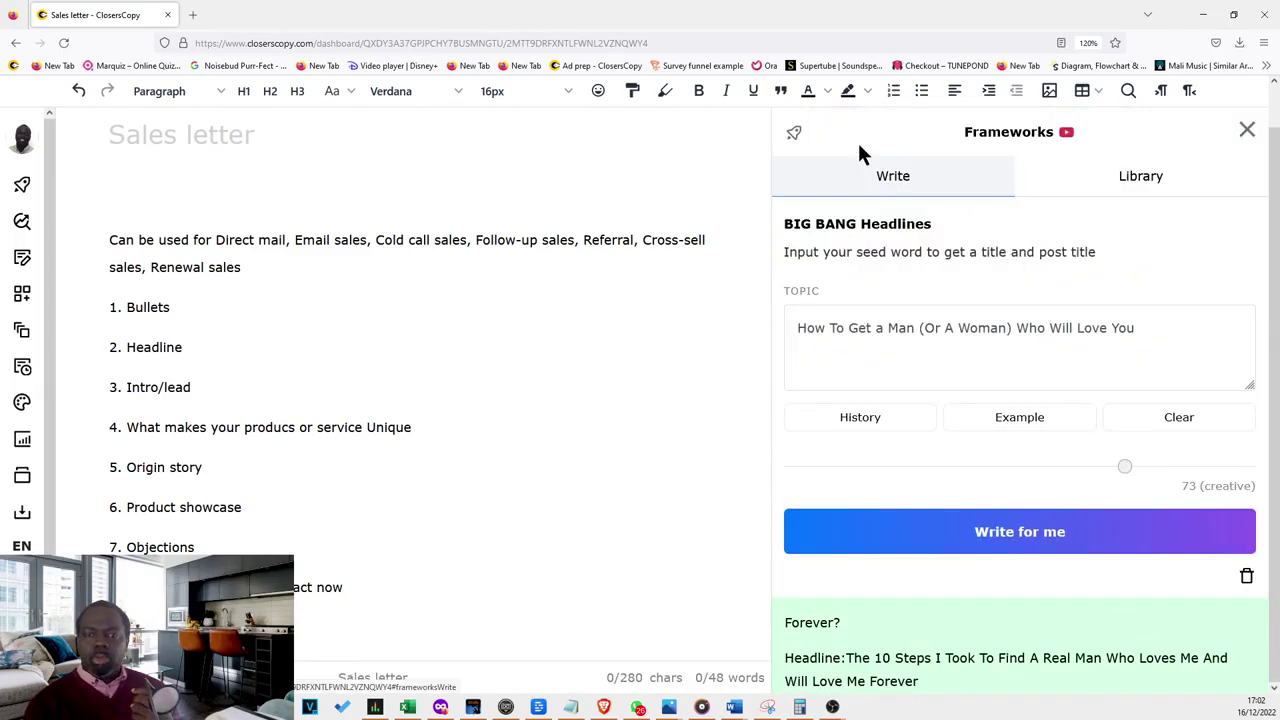
Step: Return to the Sales (2) Headline launchpad and look over its remaining headline frameworks
{"action": "left_click", "coordinate": [796, 134]}
{"action": "scroll", "coordinate": [750, 480], "scroll_direction": "down", "scroll_amount": 3}
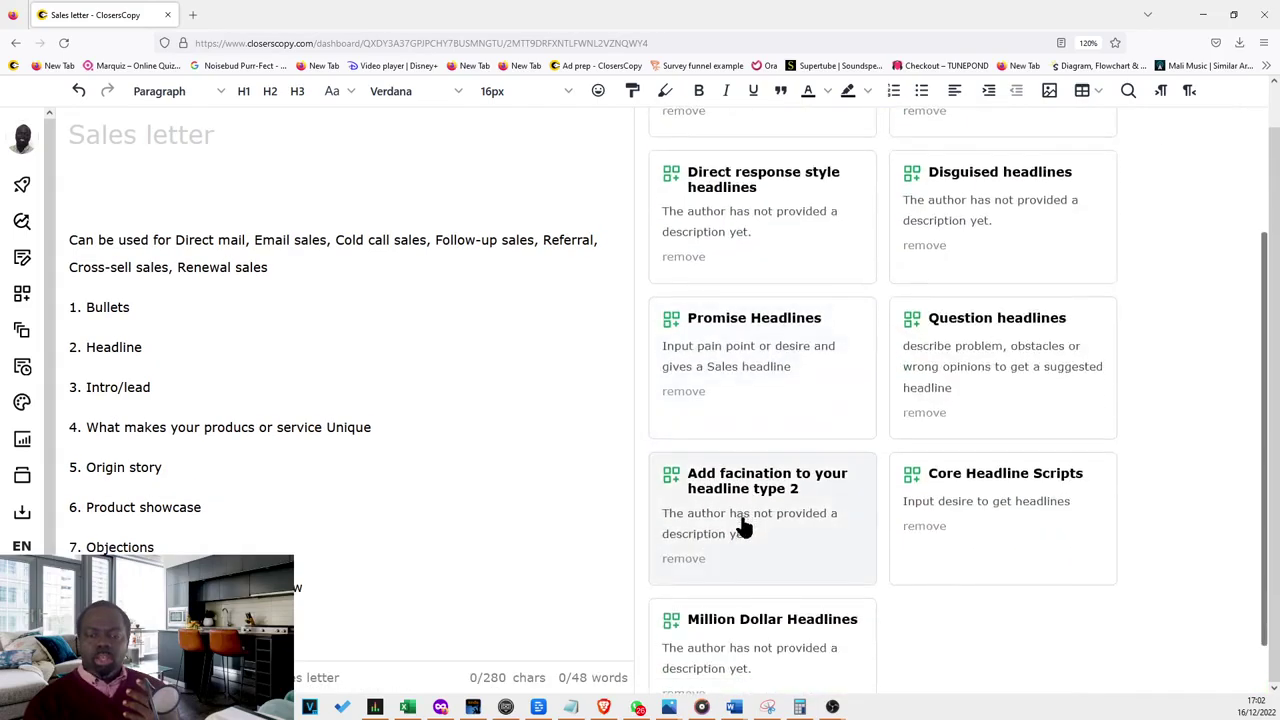
{"action": "scroll", "coordinate": [1049, 410], "scroll_direction": "up", "scroll_amount": 3}
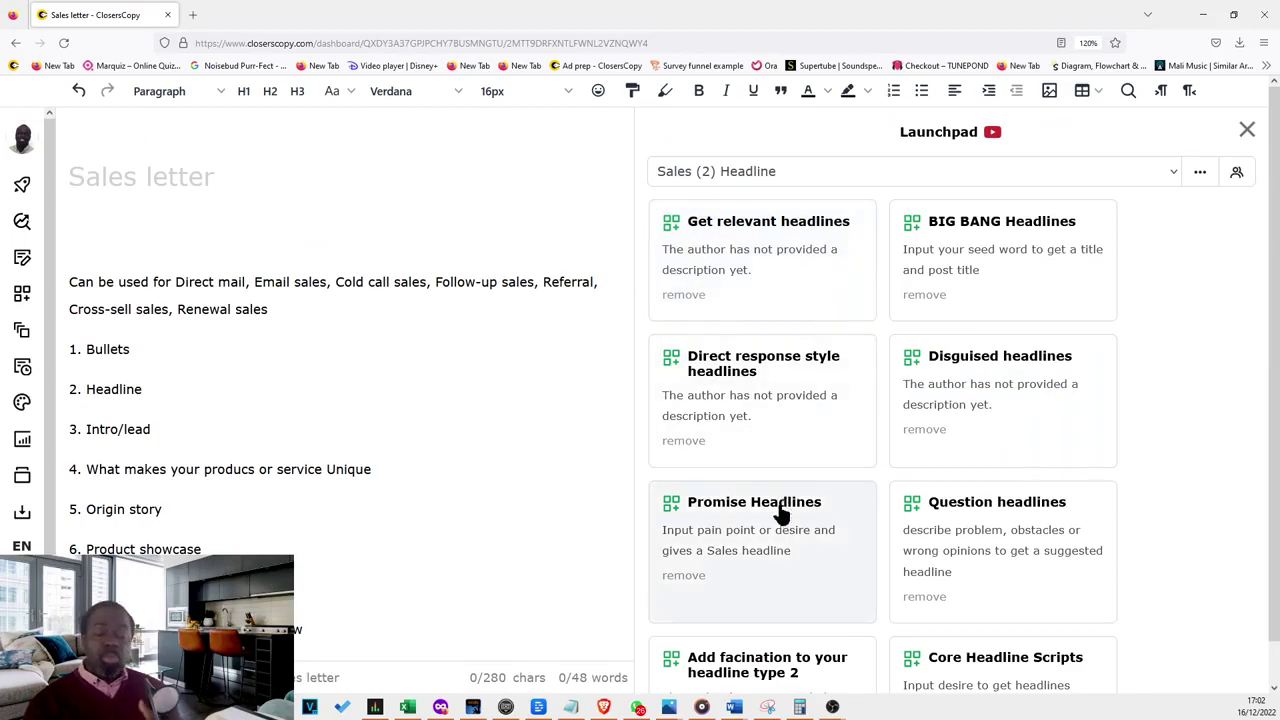
{"action": "scroll", "coordinate": [813, 638], "scroll_direction": "down", "scroll_amount": 2}
{"action": "scroll", "coordinate": [813, 638], "scroll_direction": "down", "scroll_amount": 2}
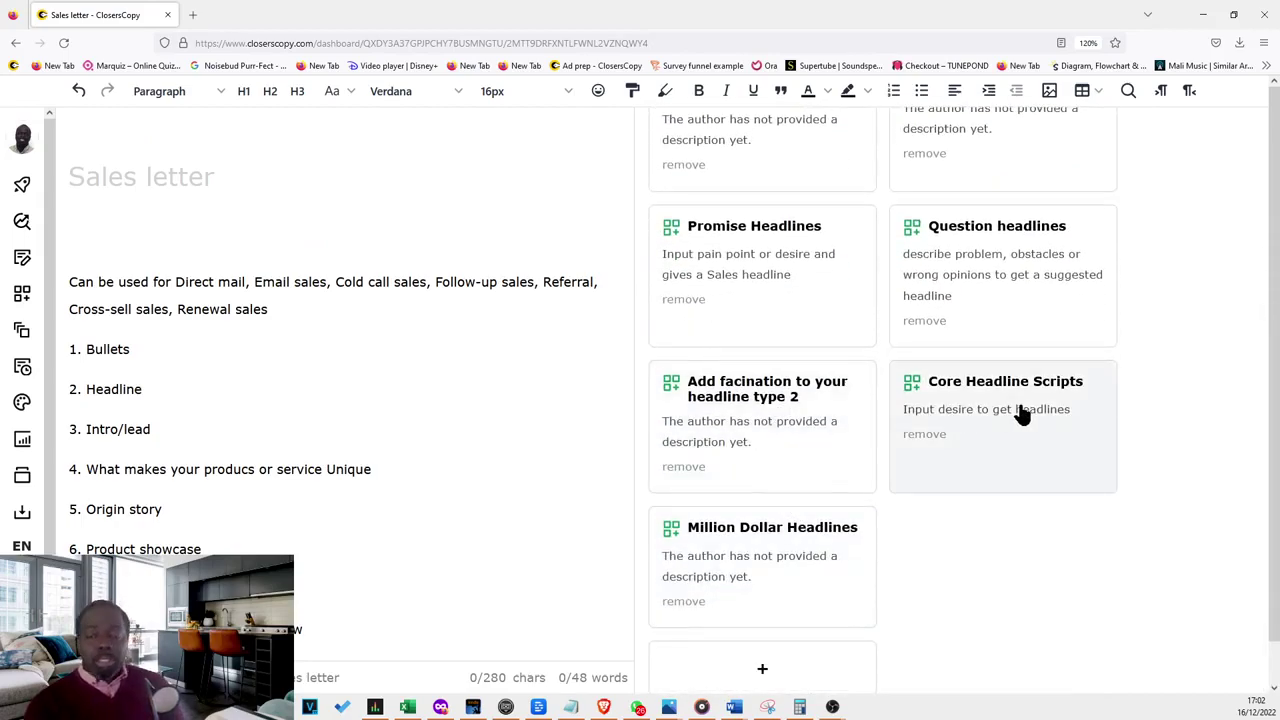
{"action": "scroll", "coordinate": [838, 403], "scroll_direction": "up", "scroll_amount": 3}
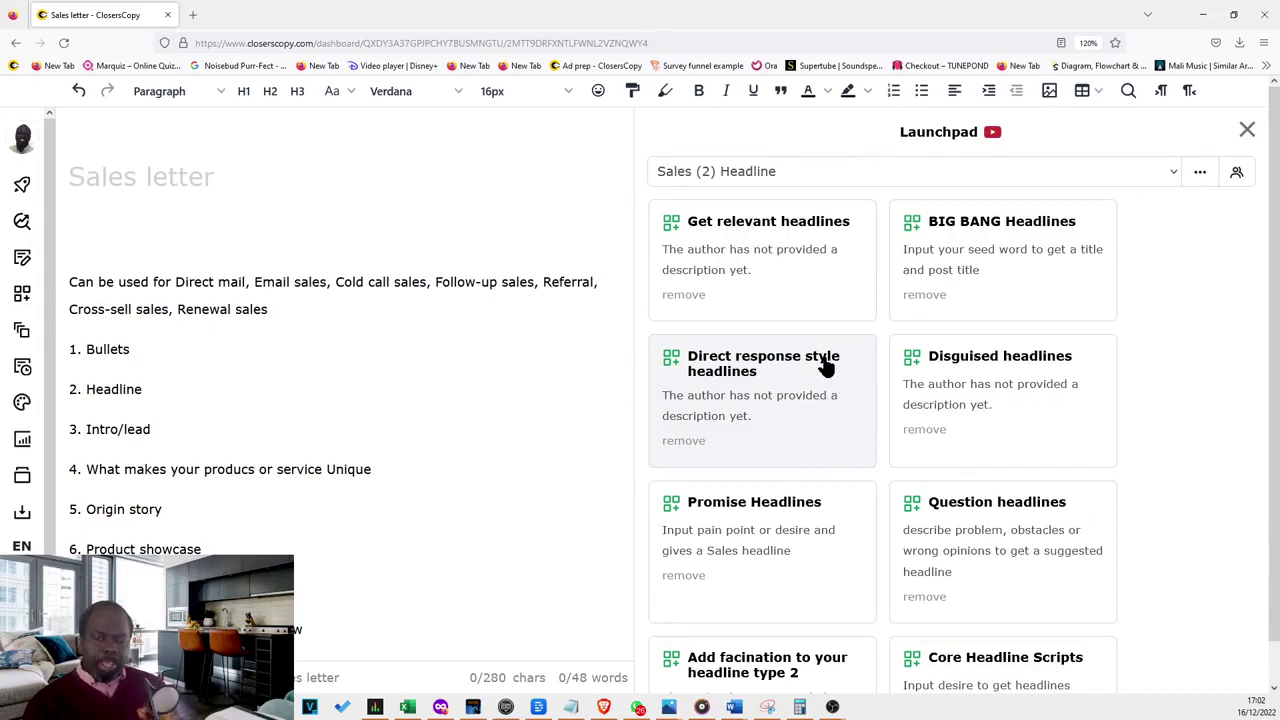
Step: Switch the launchpad to Sales (3) intro (Lead) and look over its frameworks, from Big secrete lead to OTO Introduction
{"action": "left_click", "coordinate": [776, 172]}
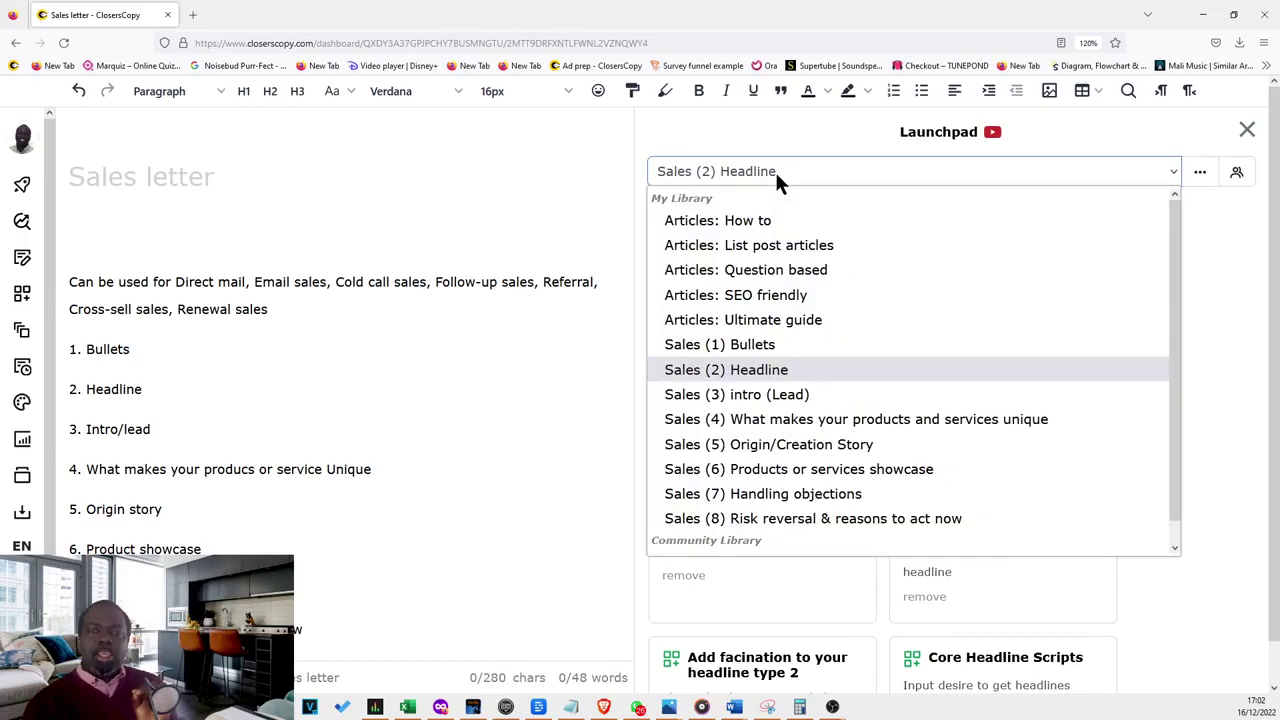
{"action": "left_click", "coordinate": [785, 397]}
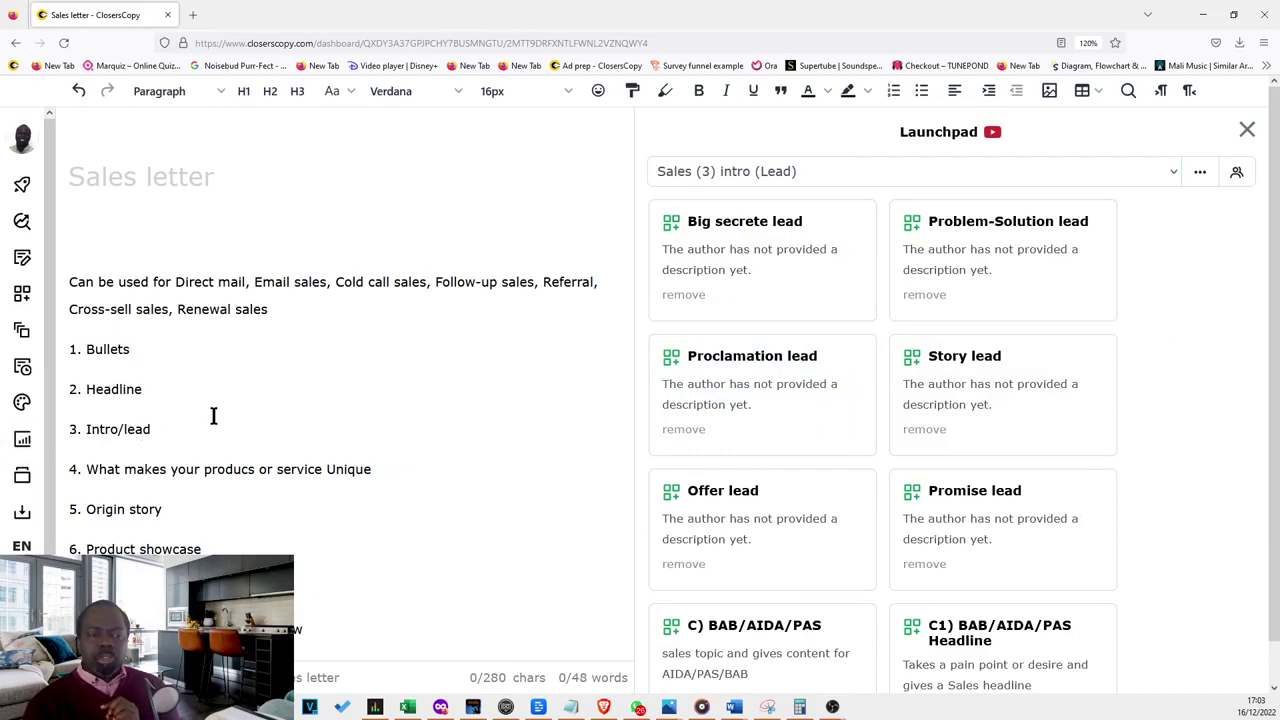
{"action": "scroll", "coordinate": [137, 311], "scroll_direction": "down", "scroll_amount": 1}
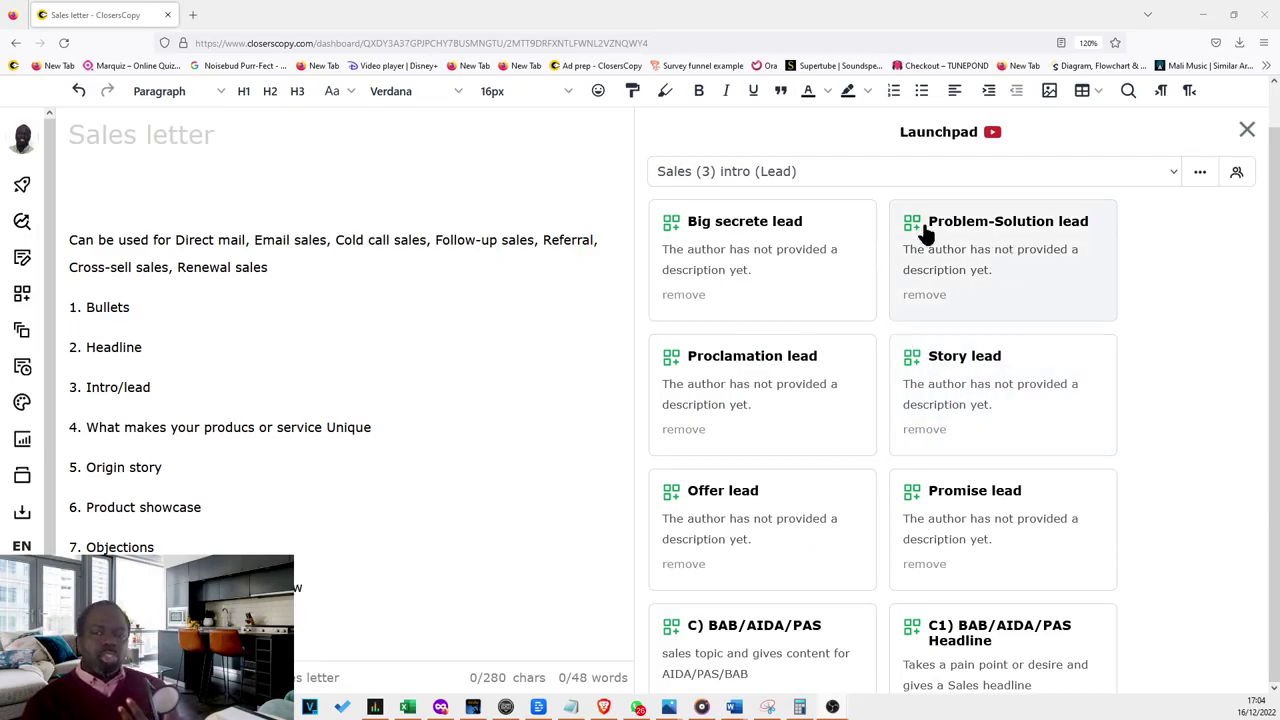
{"action": "scroll", "coordinate": [800, 600], "scroll_direction": "down", "scroll_amount": 4}
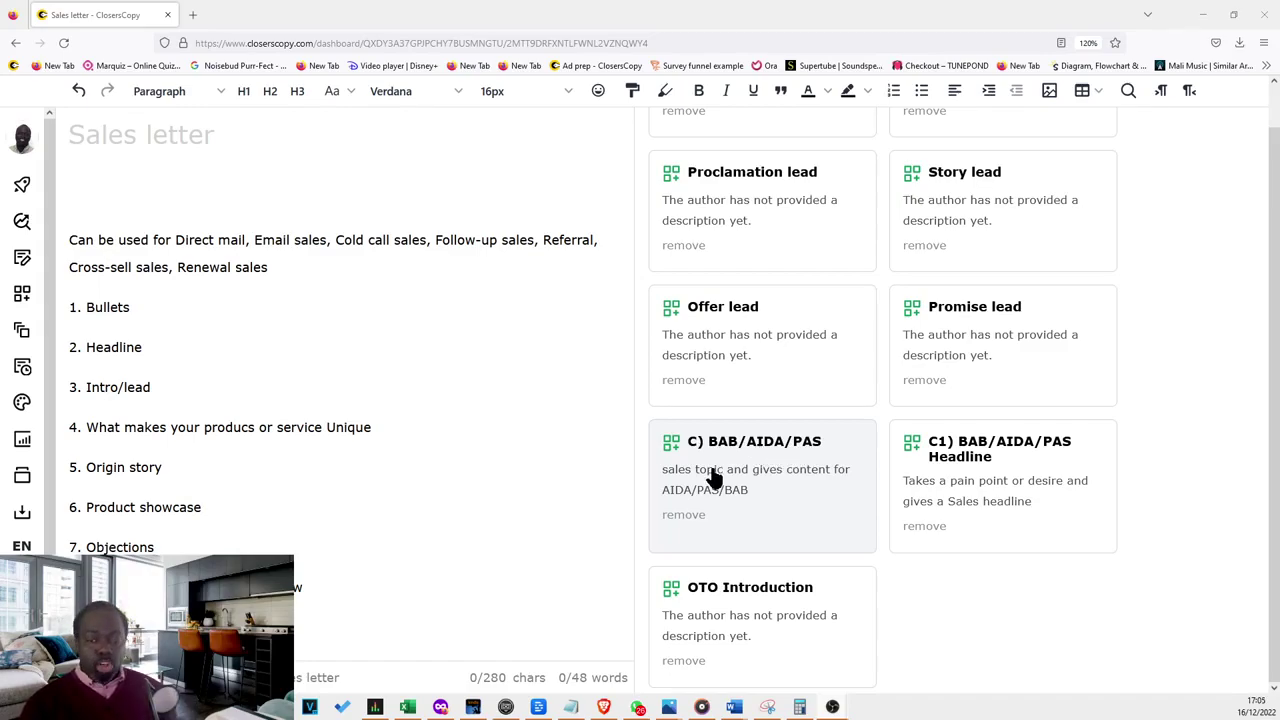
{"action": "scroll", "coordinate": [716, 480], "scroll_direction": "down", "scroll_amount": 1}
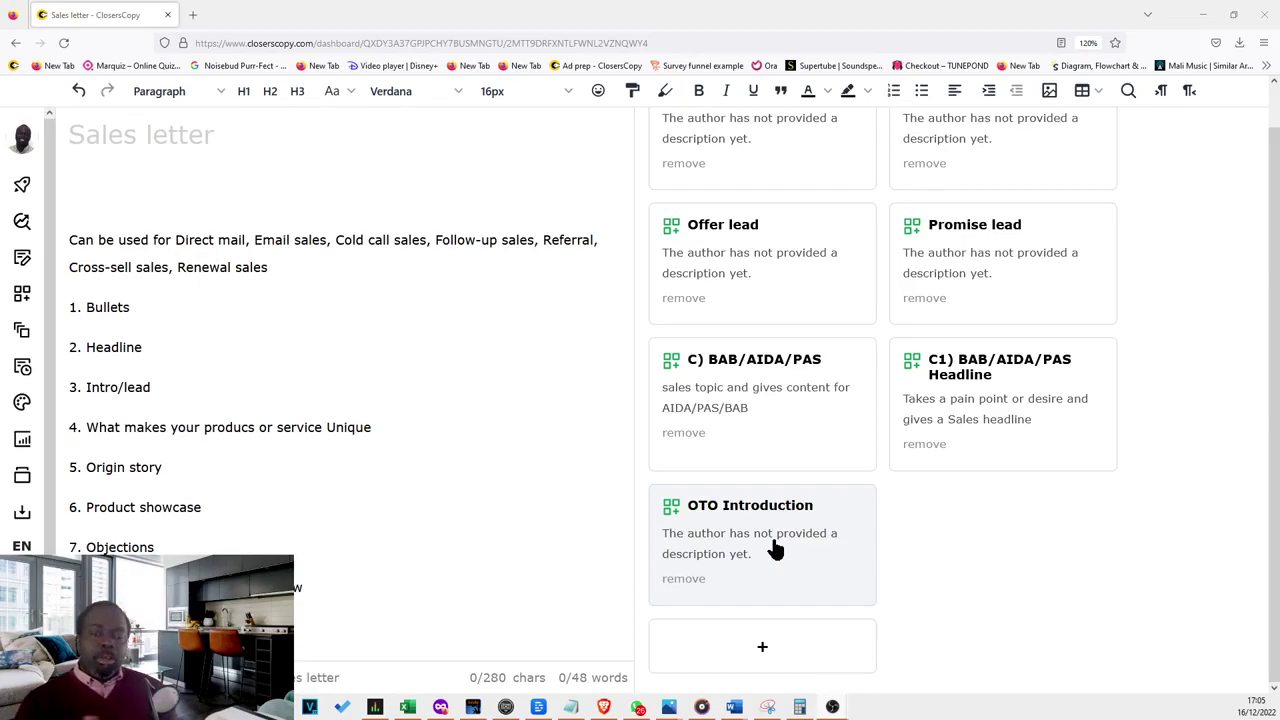
{"action": "scroll", "coordinate": [737, 551], "scroll_direction": "up", "scroll_amount": 2}
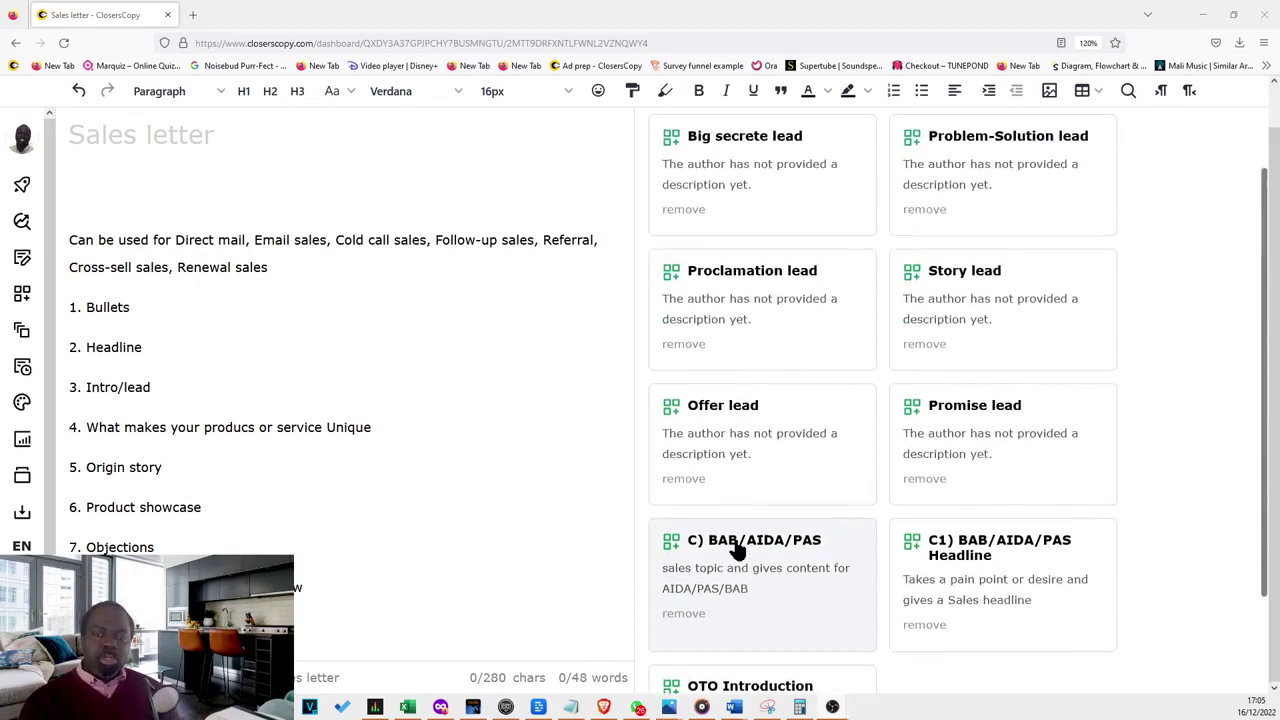
{"action": "scroll", "coordinate": [757, 528], "scroll_direction": "down", "scroll_amount": 2}
{"action": "scroll", "coordinate": [787, 516], "scroll_direction": "up", "scroll_amount": 1}
{"action": "scroll", "coordinate": [787, 516], "scroll_direction": "up", "scroll_amount": 1}
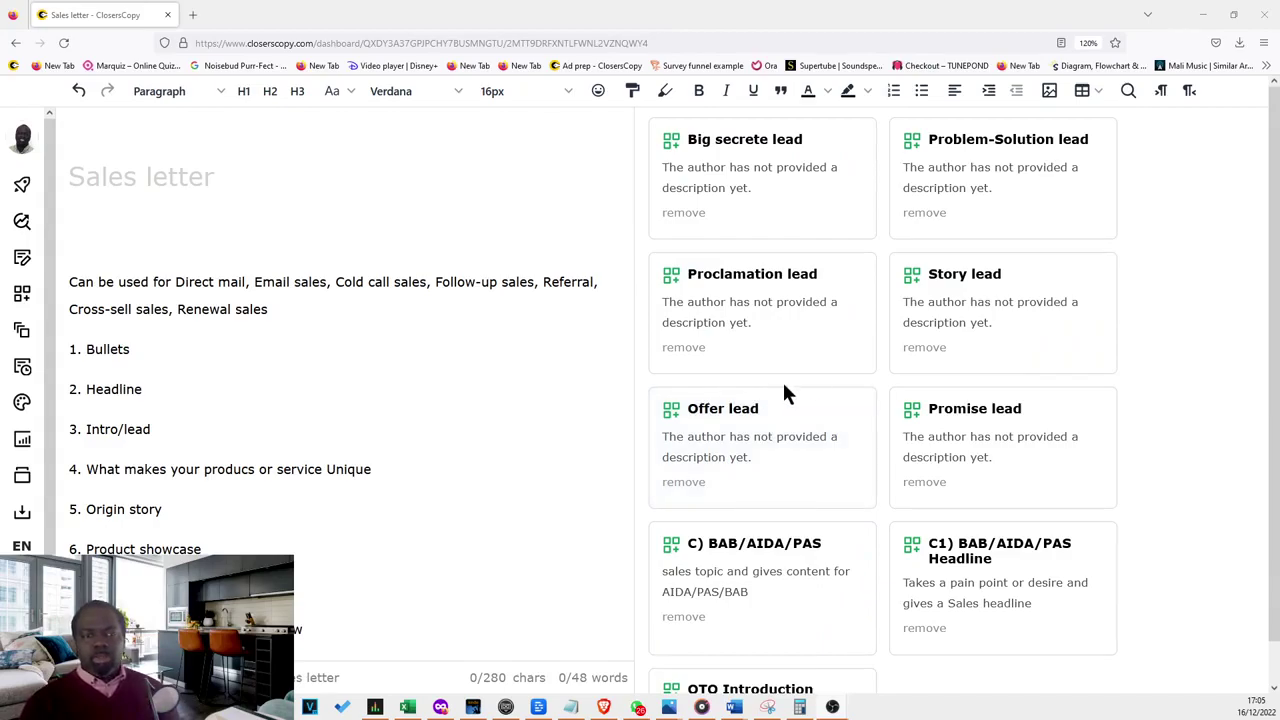
{"action": "scroll", "coordinate": [857, 329], "scroll_direction": "up", "scroll_amount": 1}
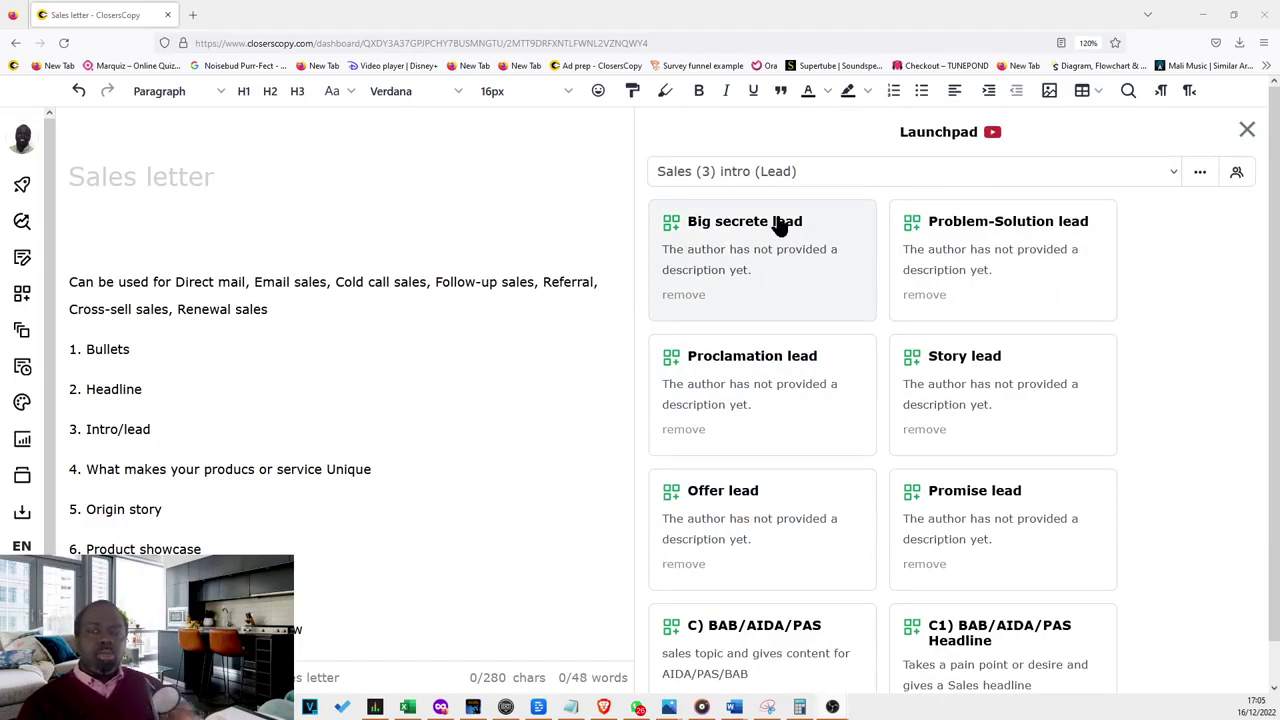
Step: Switch the launchpad to Sales (4) What makes your products and services unique and examine its story, What without How and differentiation frameworks
{"action": "left_click", "coordinate": [792, 164]}
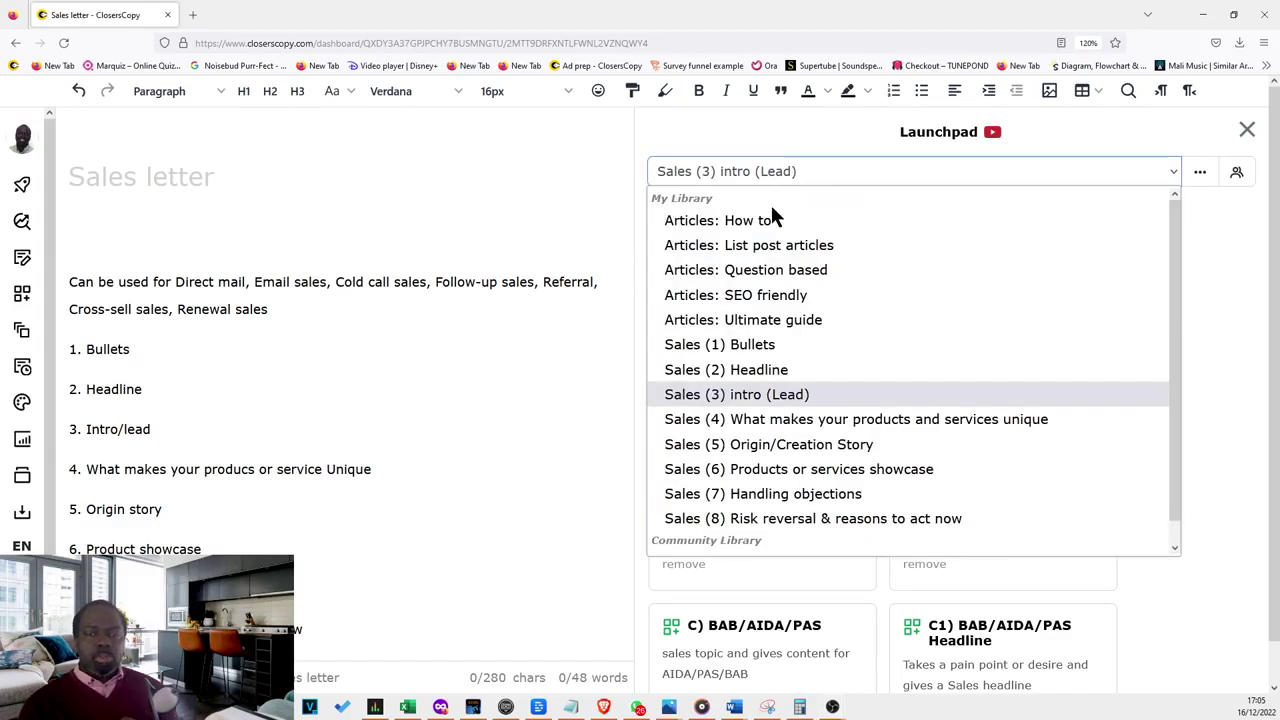
{"action": "left_click", "coordinate": [740, 420]}
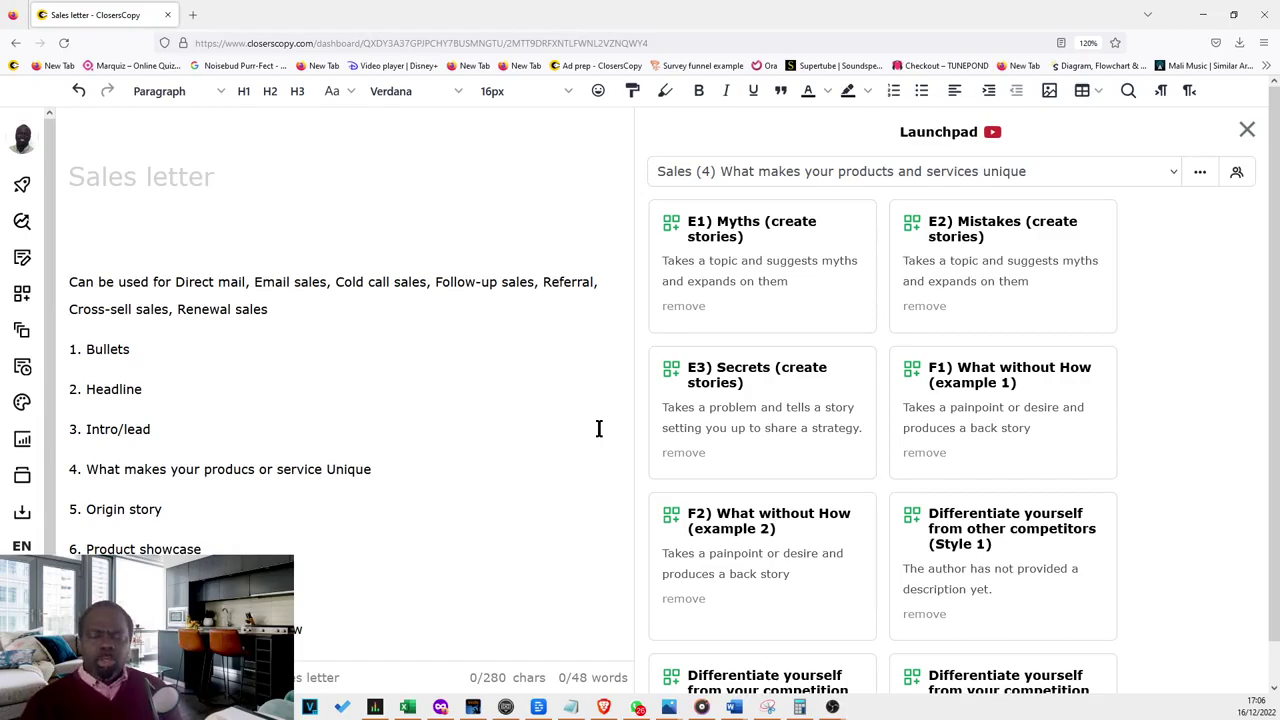
{"action": "scroll", "coordinate": [1037, 429], "scroll_direction": "down", "scroll_amount": 1}
{"action": "scroll", "coordinate": [1037, 412], "scroll_direction": "up", "scroll_amount": 1}
{"action": "scroll", "coordinate": [1037, 410], "scroll_direction": "down", "scroll_amount": 2}
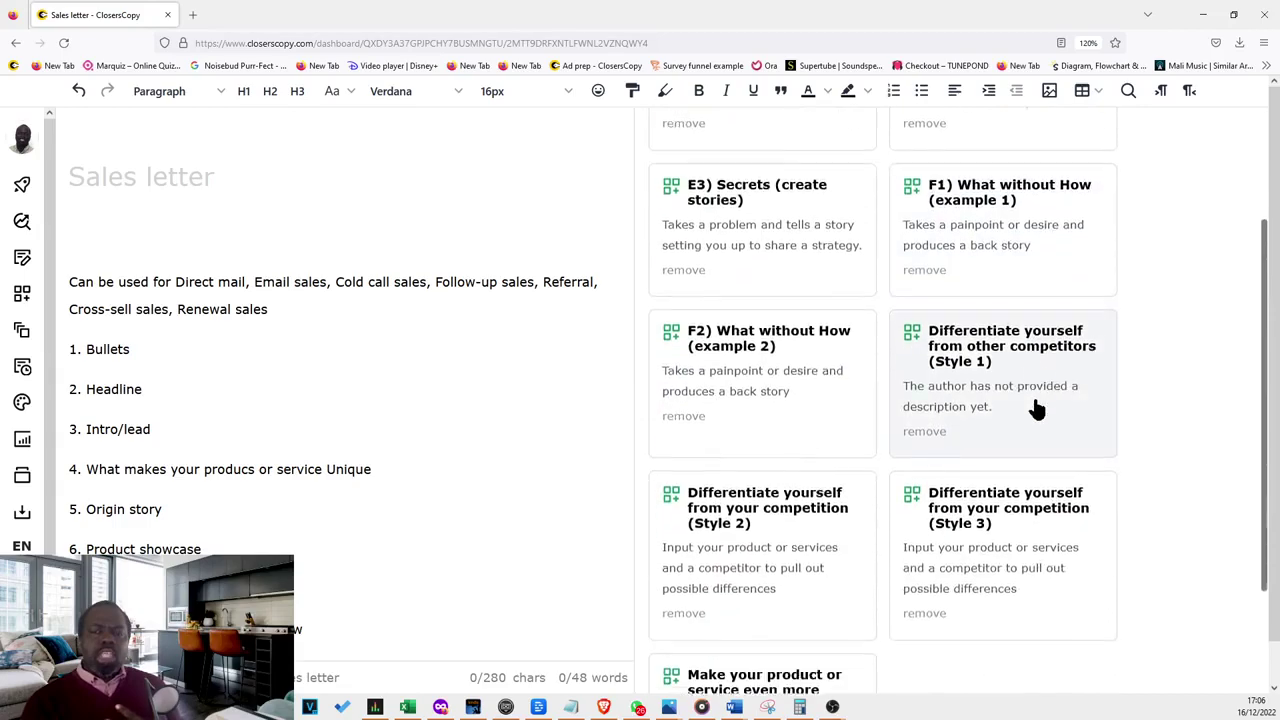
{"action": "scroll", "coordinate": [1037, 408], "scroll_direction": "up", "scroll_amount": 1}
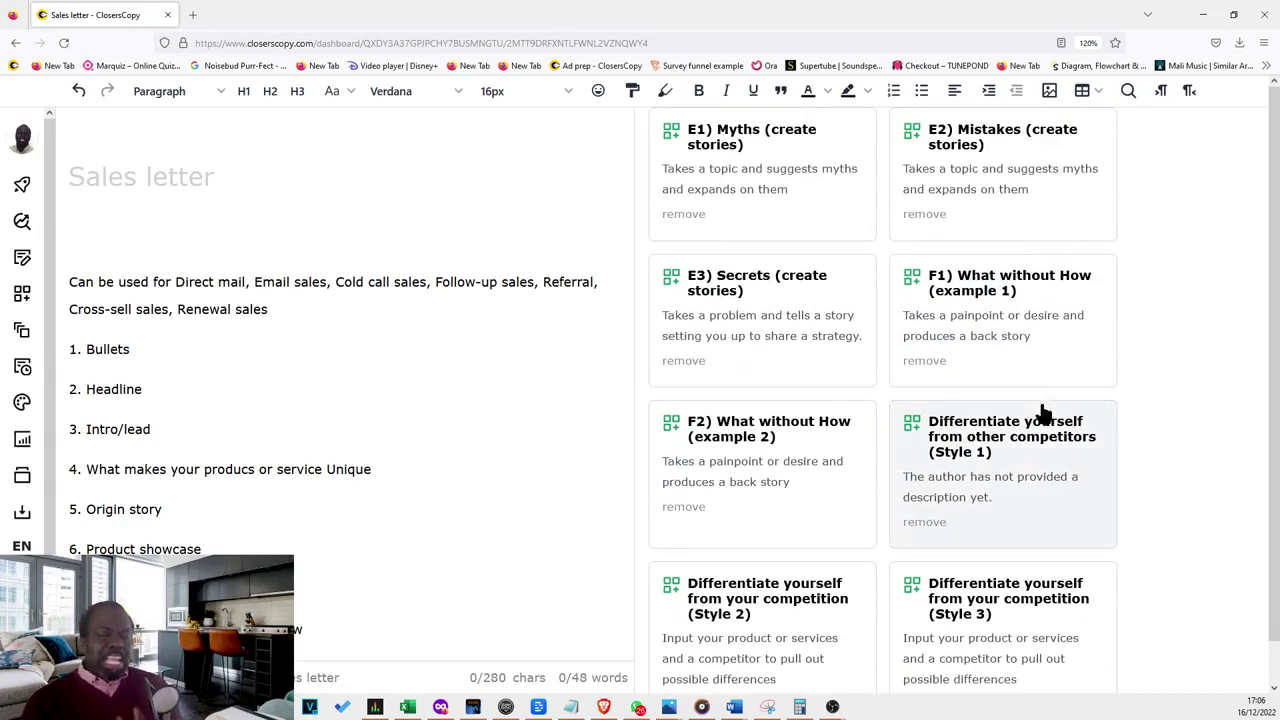
{"action": "scroll", "coordinate": [1035, 378], "scroll_direction": "up", "scroll_amount": 1}
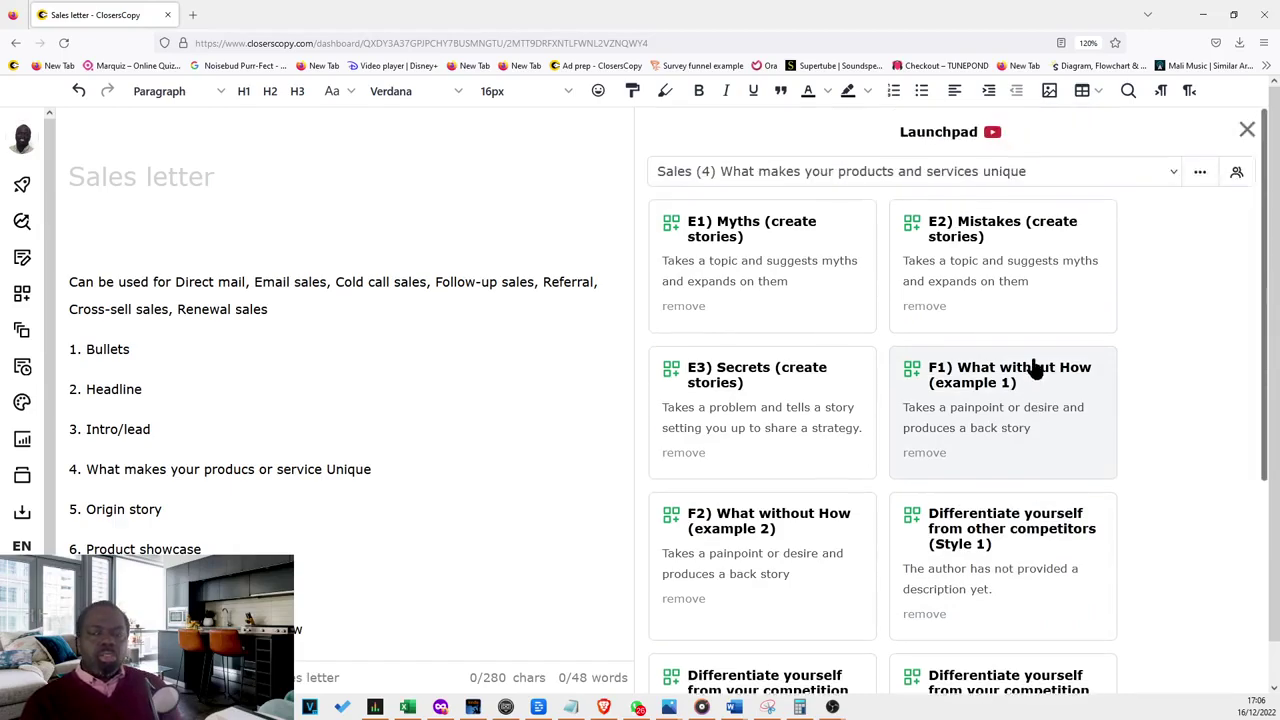
{"action": "scroll", "coordinate": [912, 360], "scroll_direction": "down", "scroll_amount": 1}
{"action": "scroll", "coordinate": [912, 368], "scroll_direction": "down", "scroll_amount": 1}
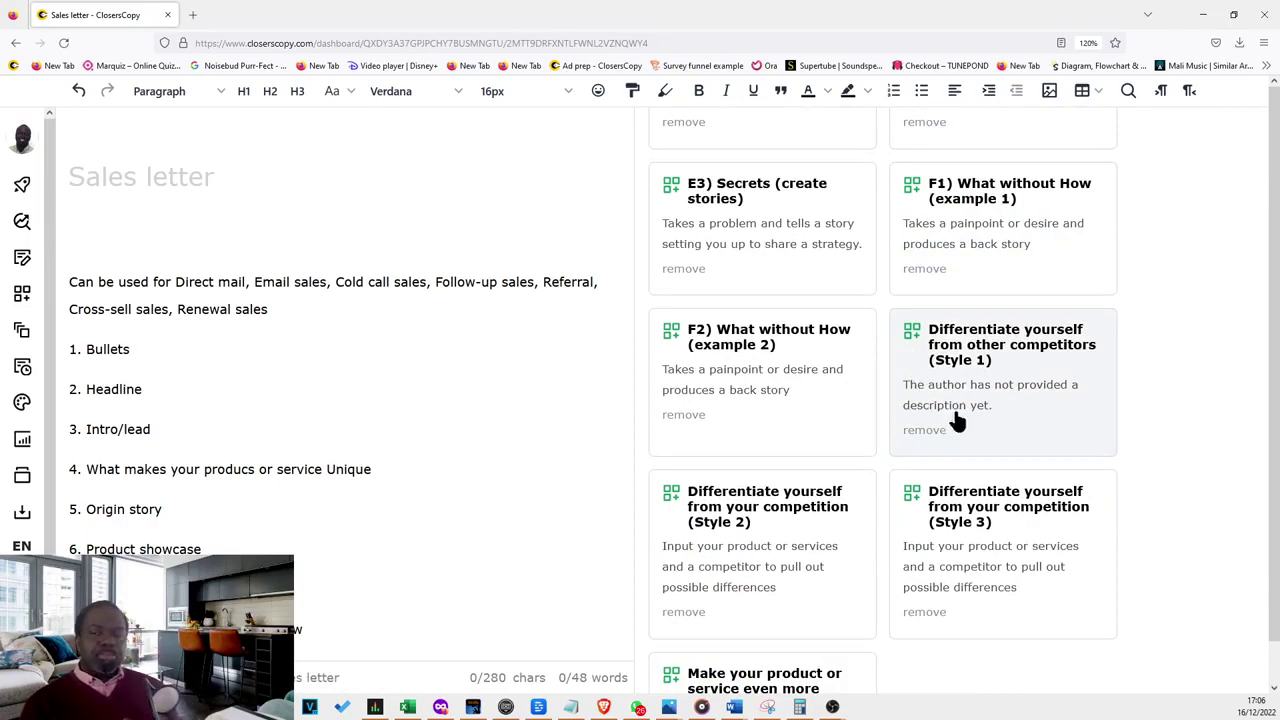
{"action": "scroll", "coordinate": [951, 414], "scroll_direction": "down", "scroll_amount": 1}
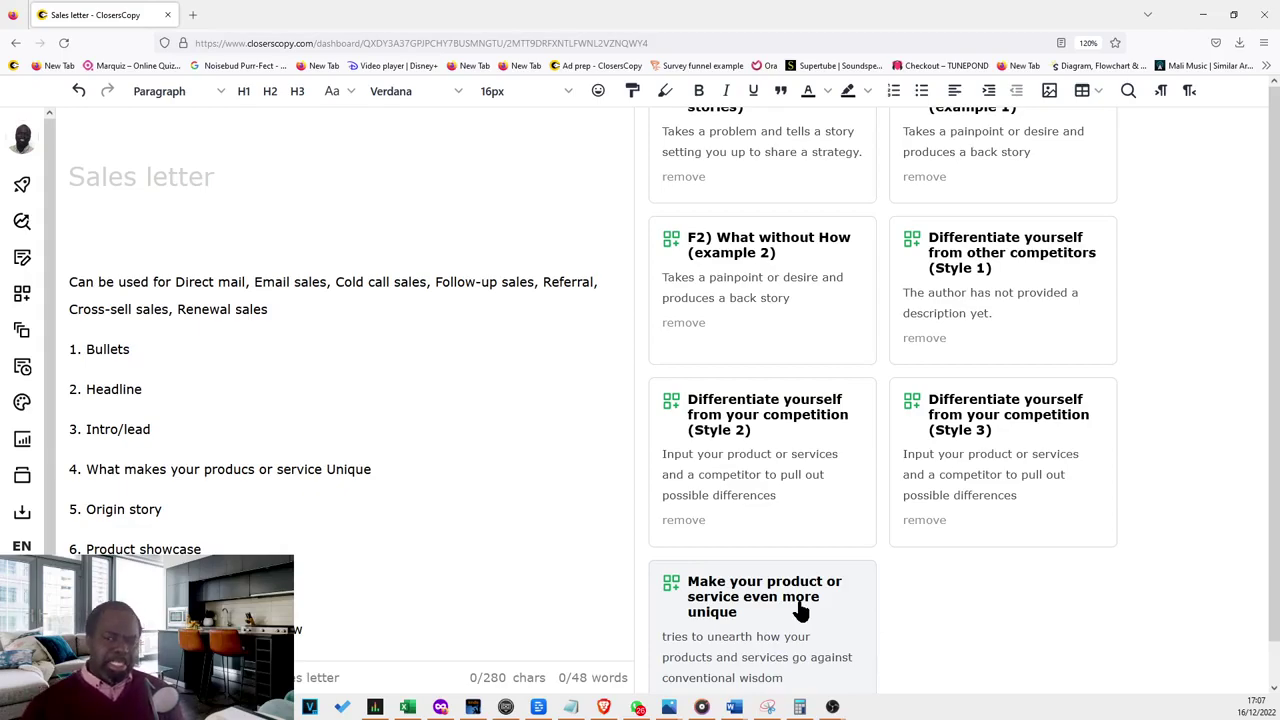
{"action": "scroll", "coordinate": [877, 440], "scroll_direction": "up", "scroll_amount": 5}
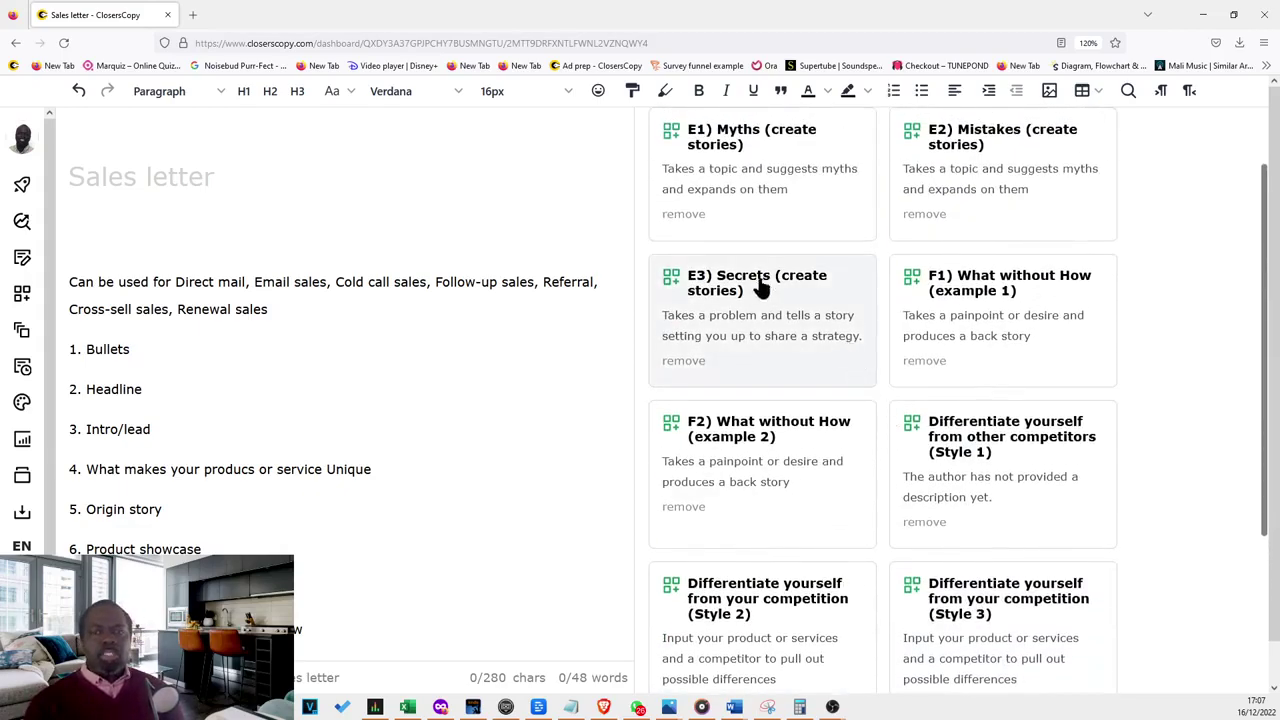
{"action": "scroll", "coordinate": [1006, 280], "scroll_direction": "down", "scroll_amount": 4}
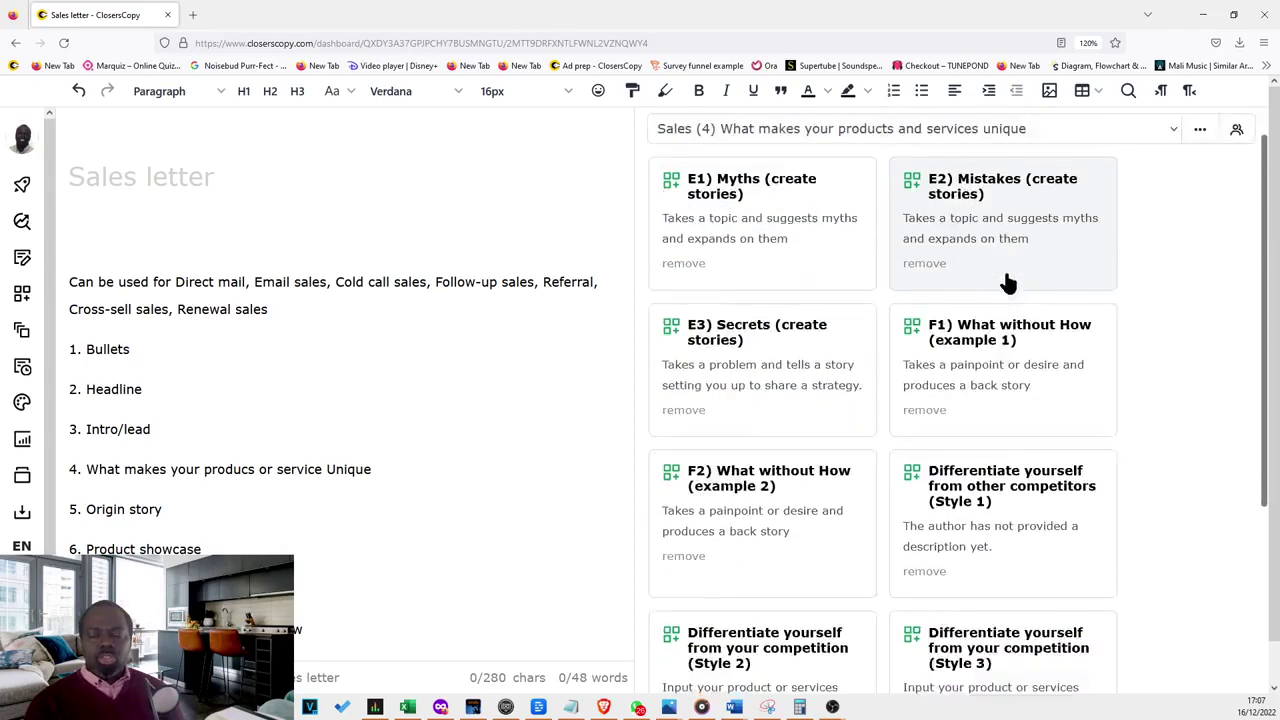
{"action": "scroll", "coordinate": [786, 543], "scroll_direction": "up", "scroll_amount": 4}
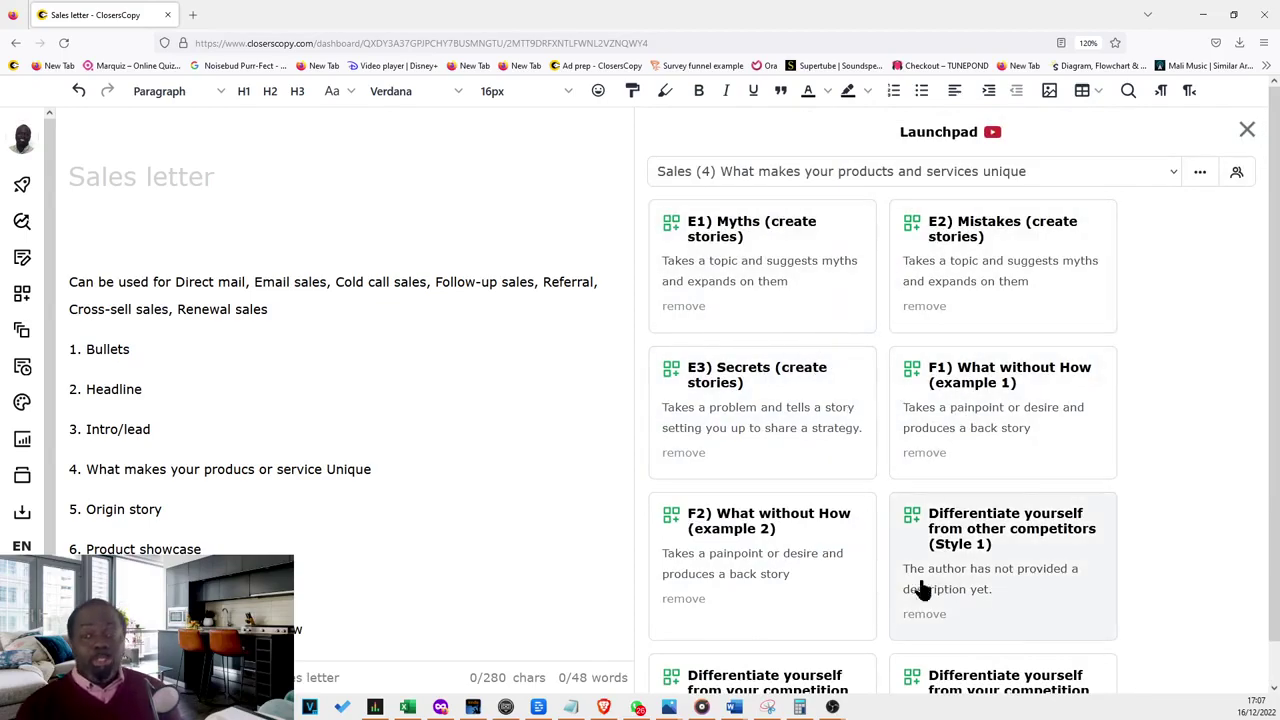
{"action": "scroll", "coordinate": [830, 570], "scroll_direction": "down", "scroll_amount": 1}
{"action": "scroll", "coordinate": [780, 383], "scroll_direction": "up", "scroll_amount": 1}
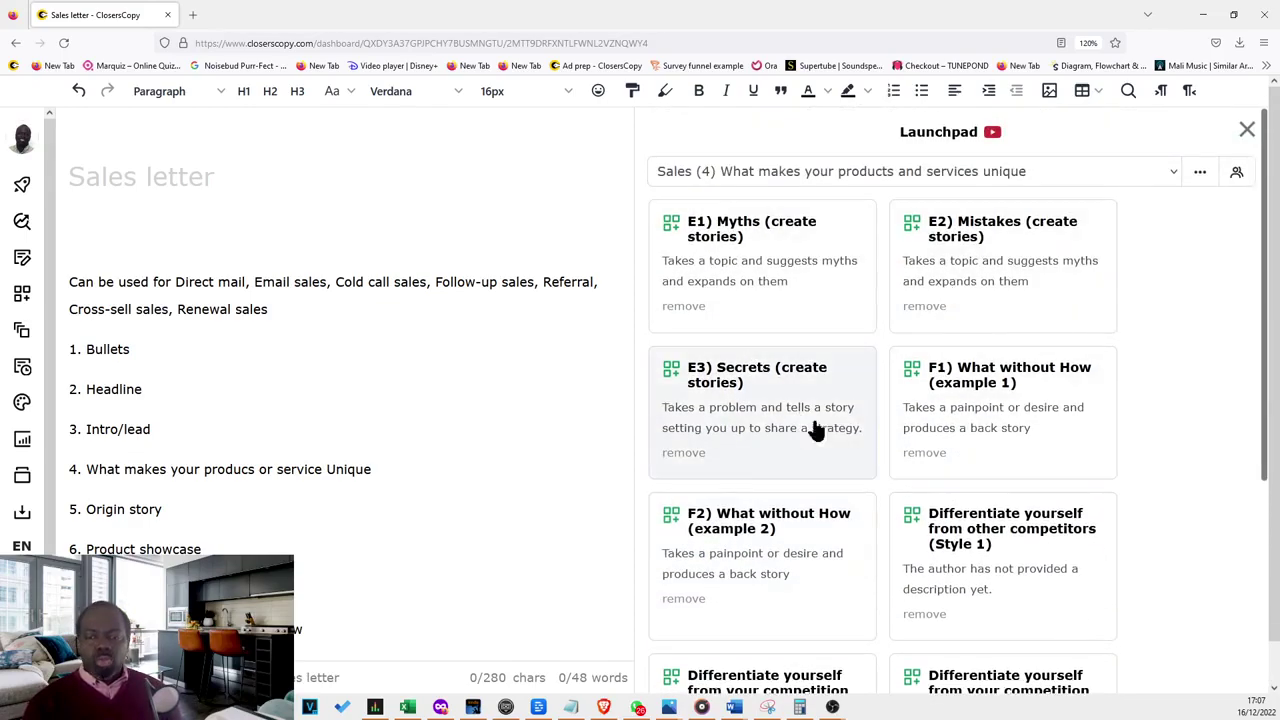
{"action": "scroll", "coordinate": [803, 423], "scroll_direction": "down", "scroll_amount": 1}
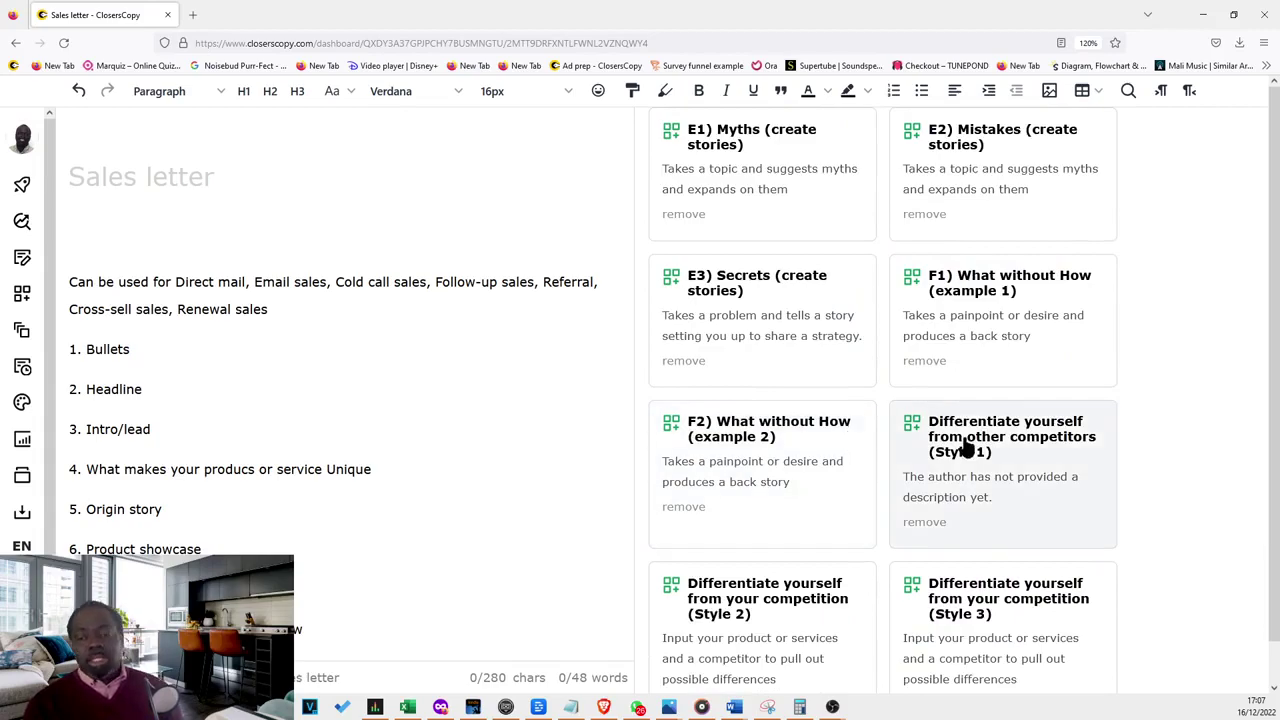
{"action": "scroll", "coordinate": [837, 506], "scroll_direction": "up", "scroll_amount": 1}
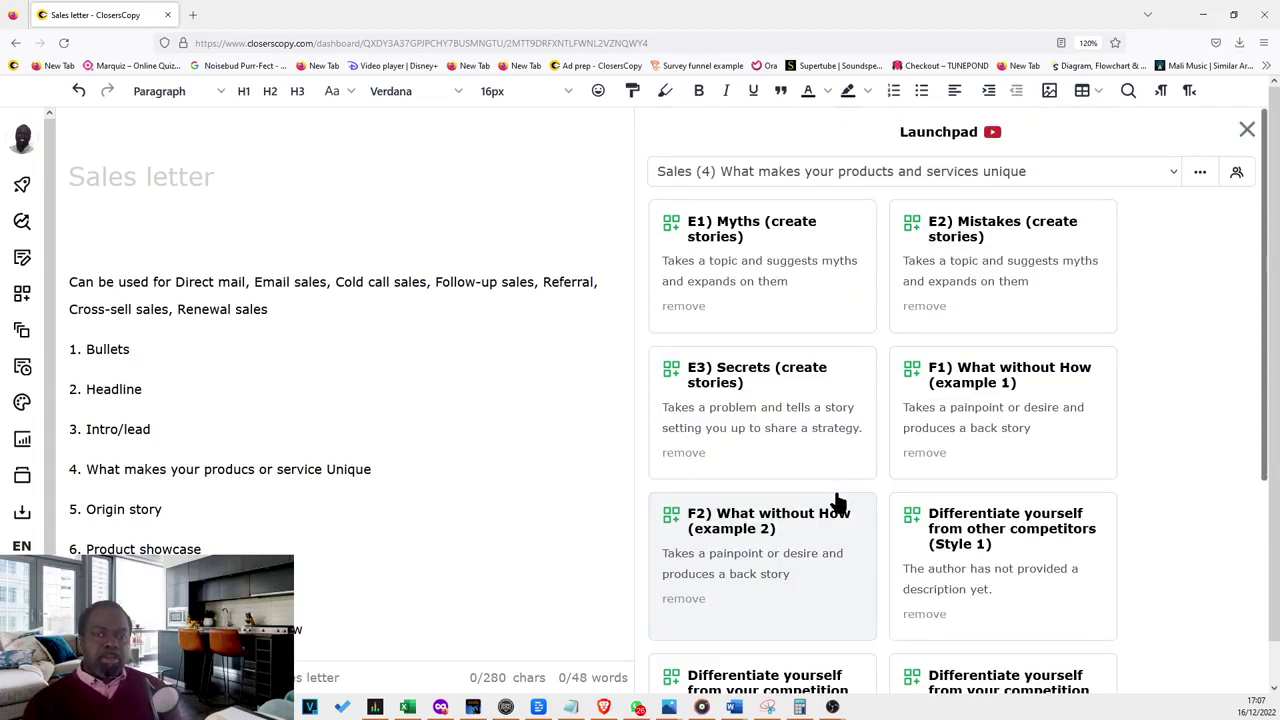
{"action": "scroll", "coordinate": [934, 609], "scroll_direction": "down", "scroll_amount": 1}
{"action": "scroll", "coordinate": [868, 588], "scroll_direction": "up", "scroll_amount": 1}
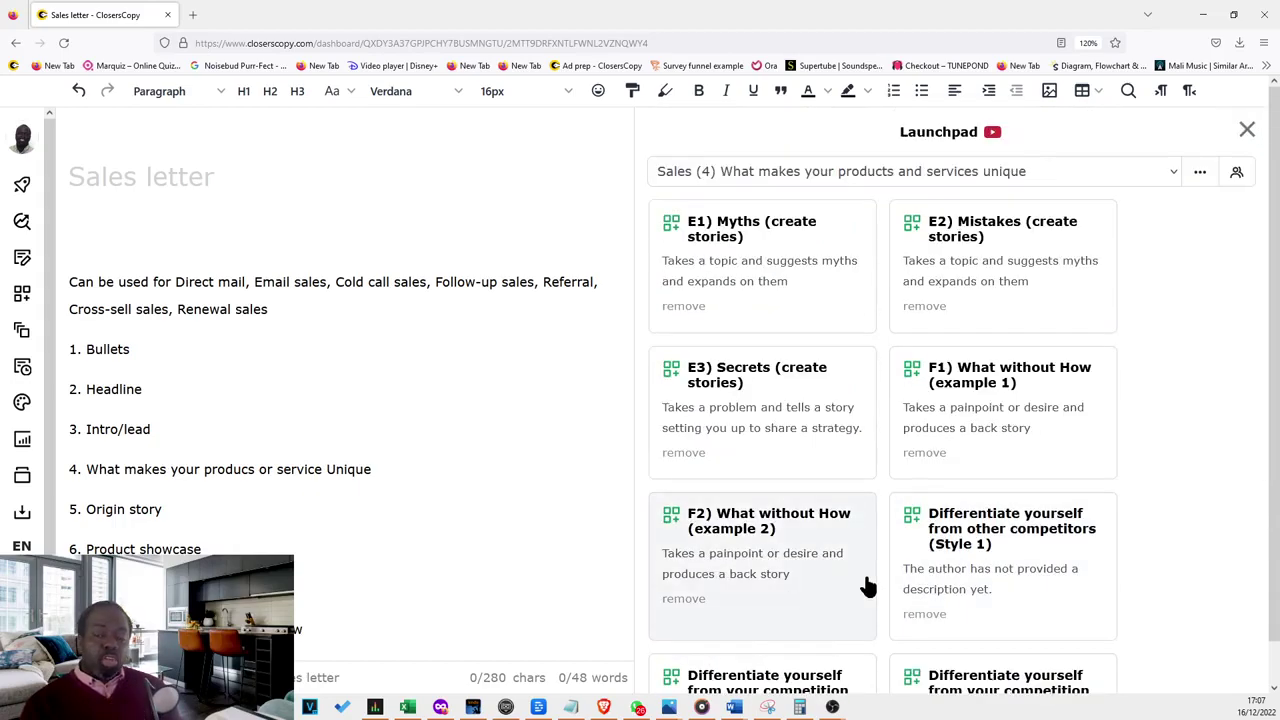
Step: Switch the launchpad to Sales (5) Origin/Creation Story and open the D) Your Creation Story (more control) framework
{"action": "left_click", "coordinate": [752, 168]}
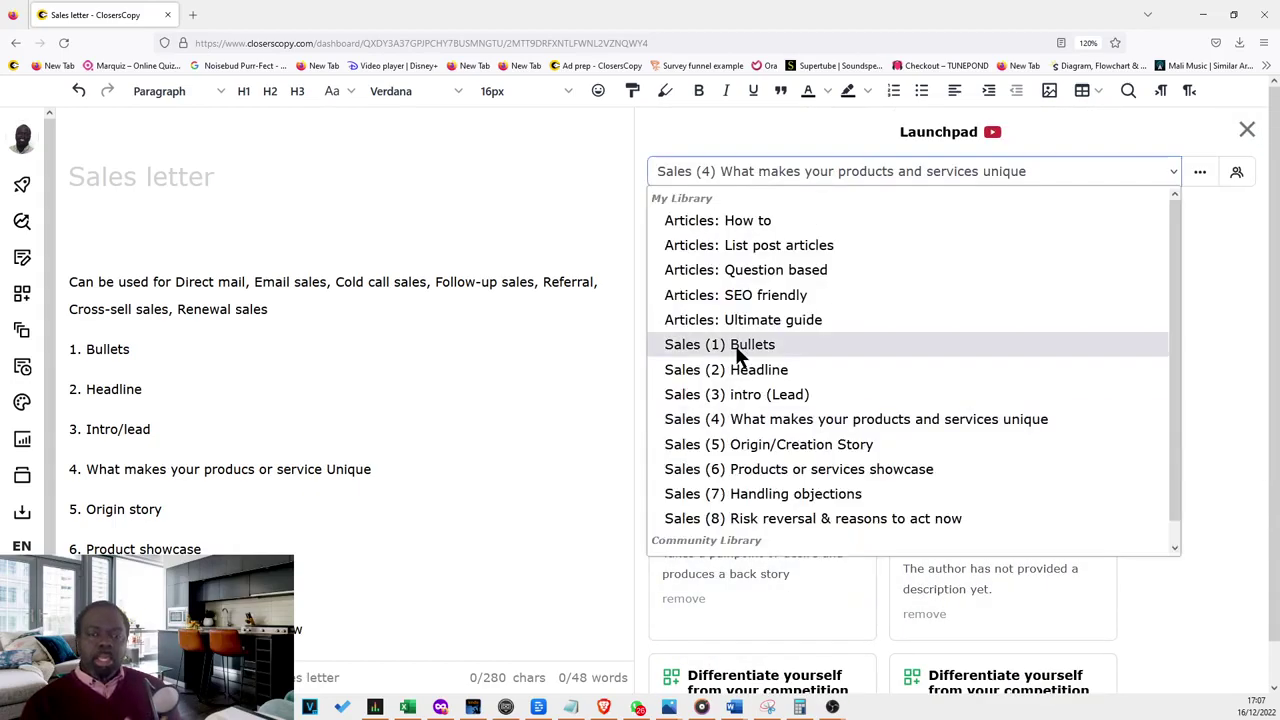
{"action": "left_click", "coordinate": [745, 440]}
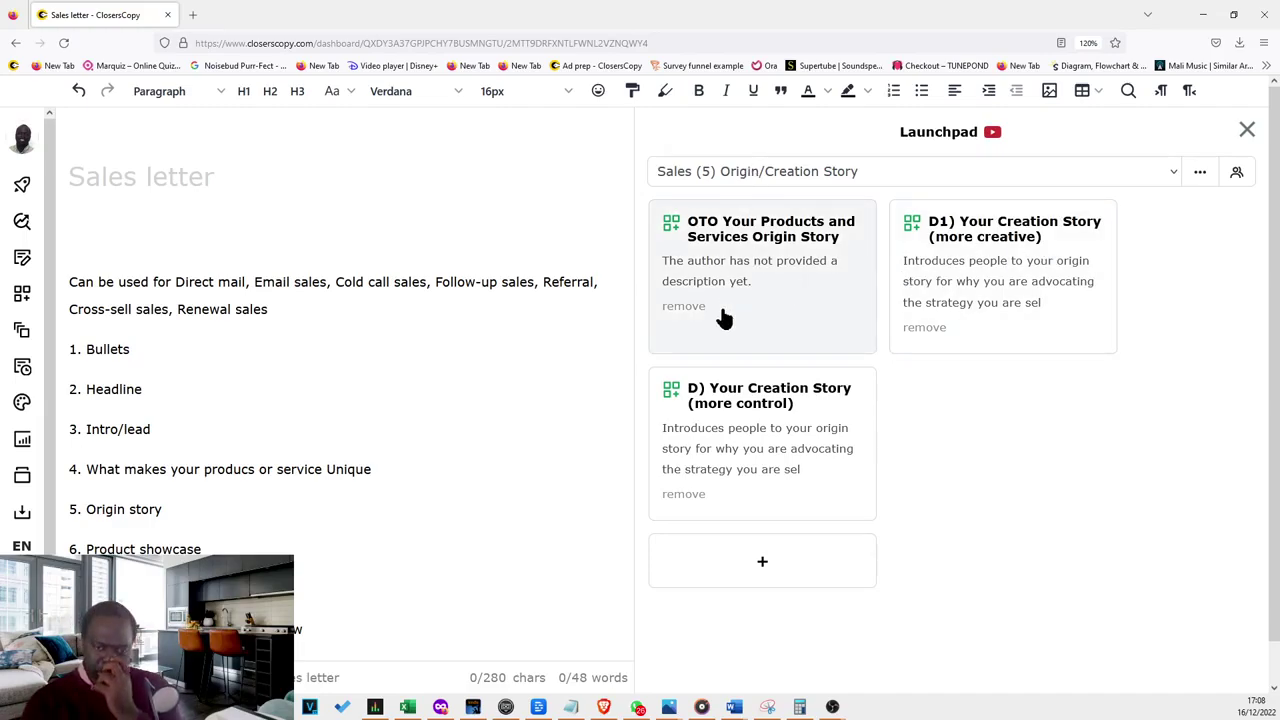
{"action": "left_click", "coordinate": [766, 418]}
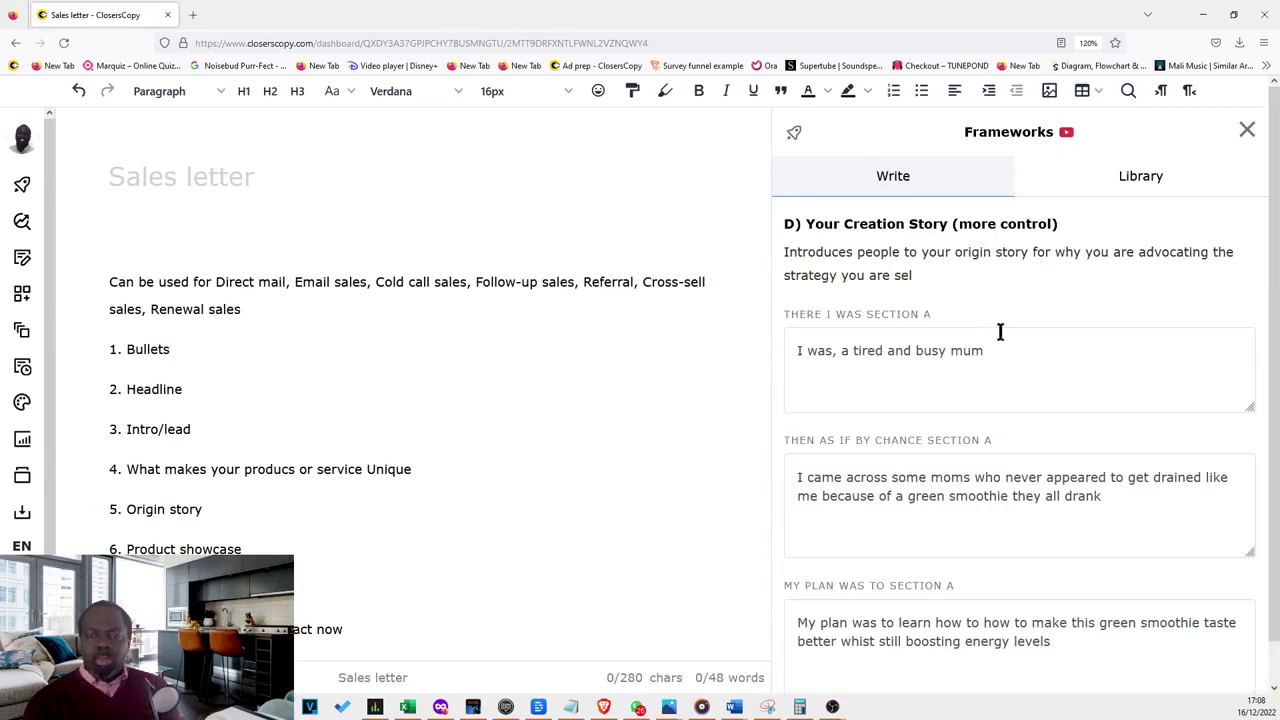
Step: Fill the D) Your Creation Story (more control) framework with its example and read through its story sections
{"action": "scroll", "coordinate": [997, 329], "scroll_direction": "down", "scroll_amount": 5}
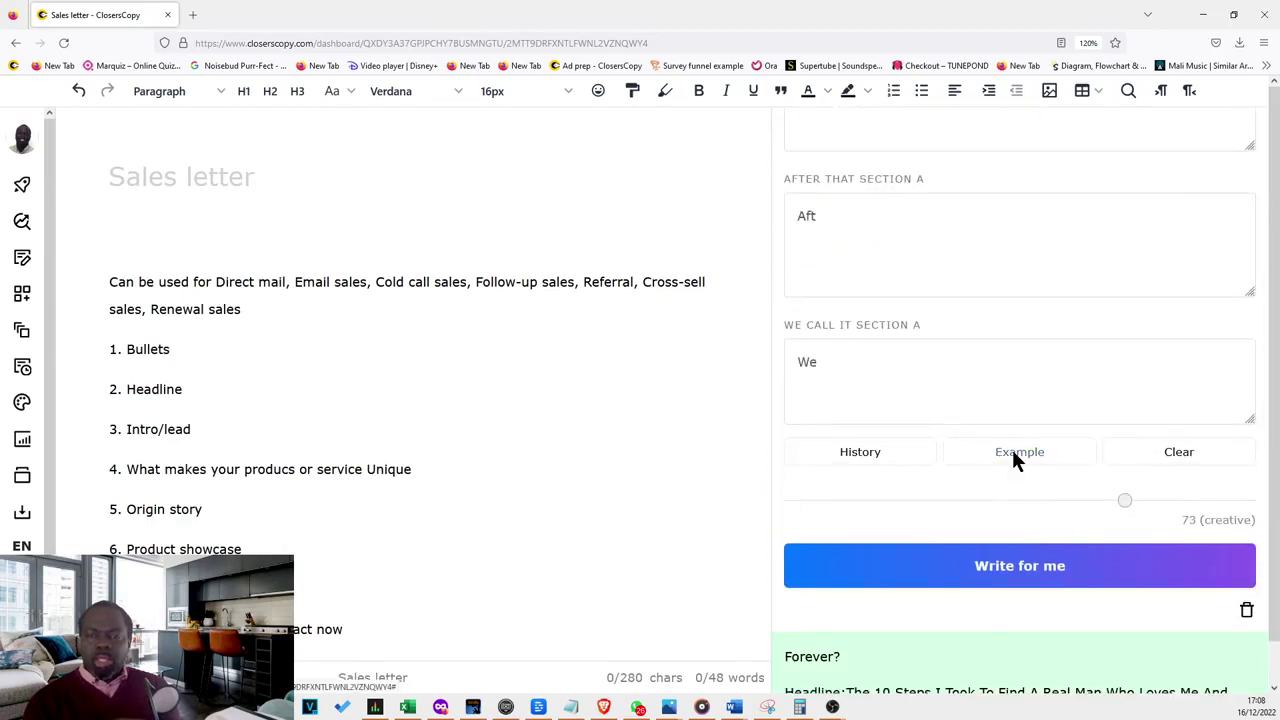
{"action": "scroll", "coordinate": [1012, 446], "scroll_direction": "up", "scroll_amount": 4}
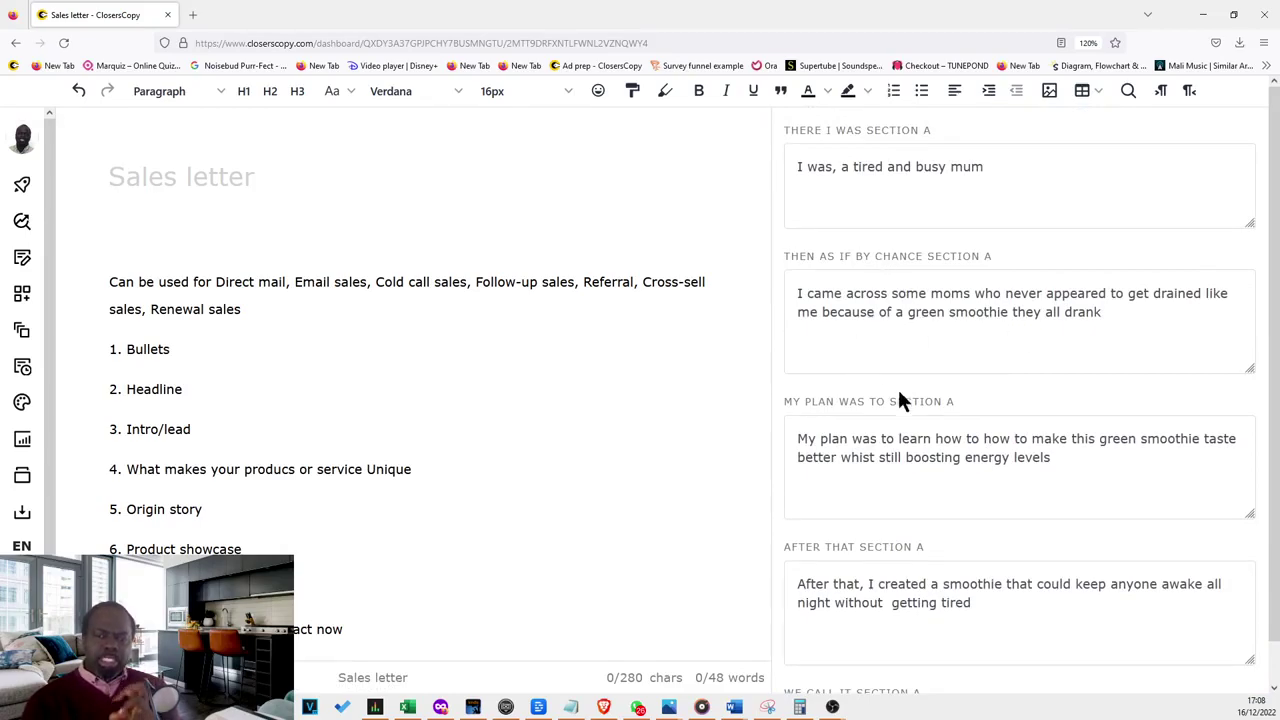
{"action": "scroll", "coordinate": [934, 594], "scroll_direction": "down", "scroll_amount": 2}
{"action": "scroll", "coordinate": [986, 557], "scroll_direction": "down", "scroll_amount": 1}
{"action": "scroll", "coordinate": [1006, 541], "scroll_direction": "up", "scroll_amount": 3}
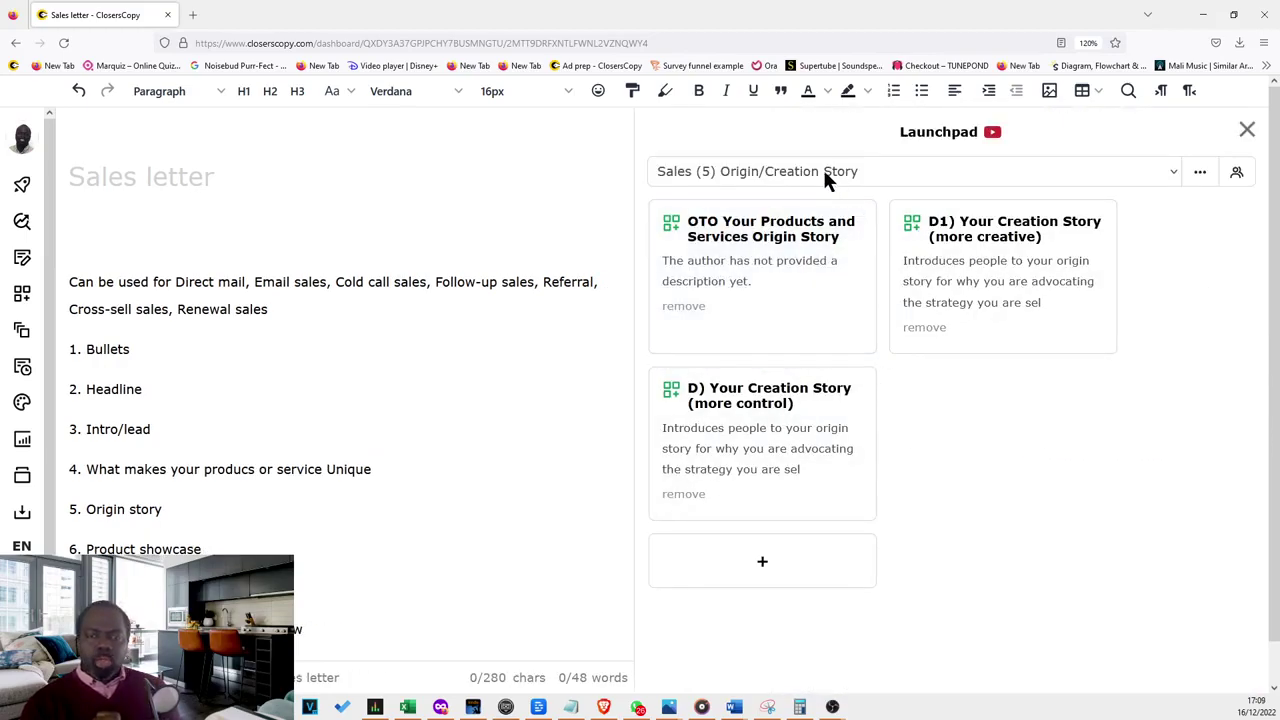
Step: Switch the launchpad to Sales (6) Products or services showcase and look over its frameworks, from Bridging into selling to Offer/Product description
{"action": "left_click", "coordinate": [823, 171]}
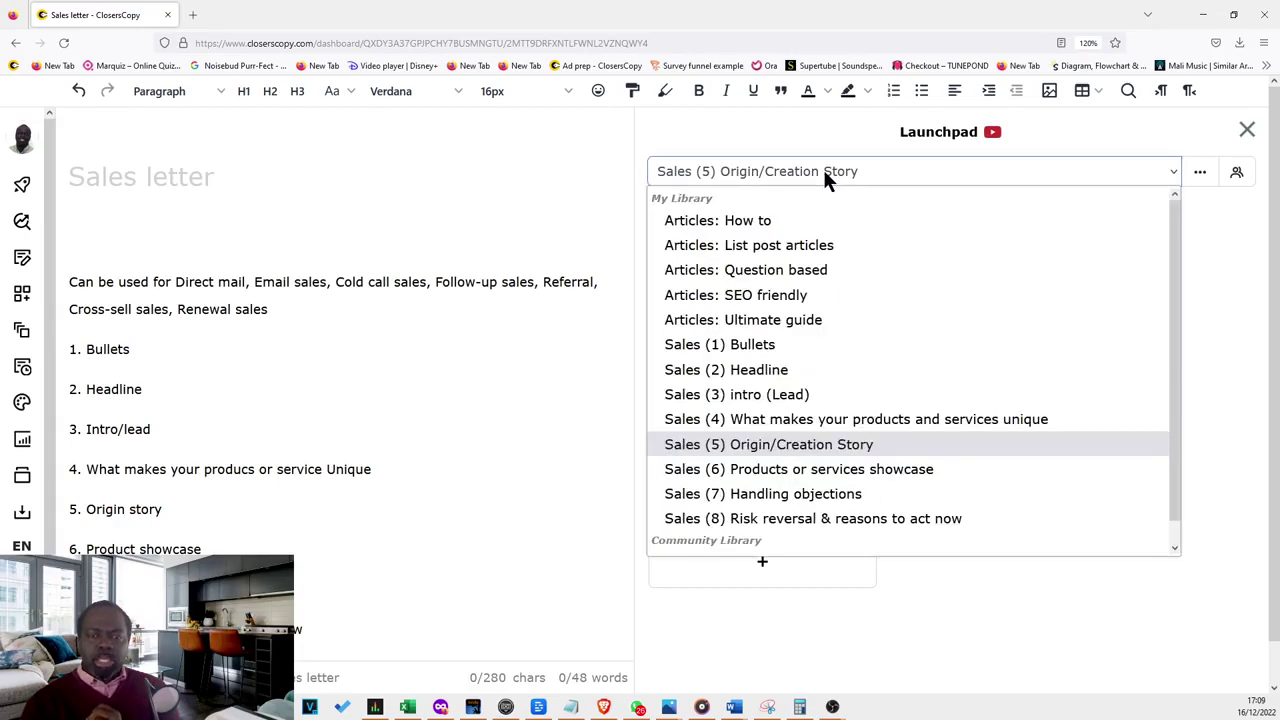
{"action": "left_click", "coordinate": [797, 469]}
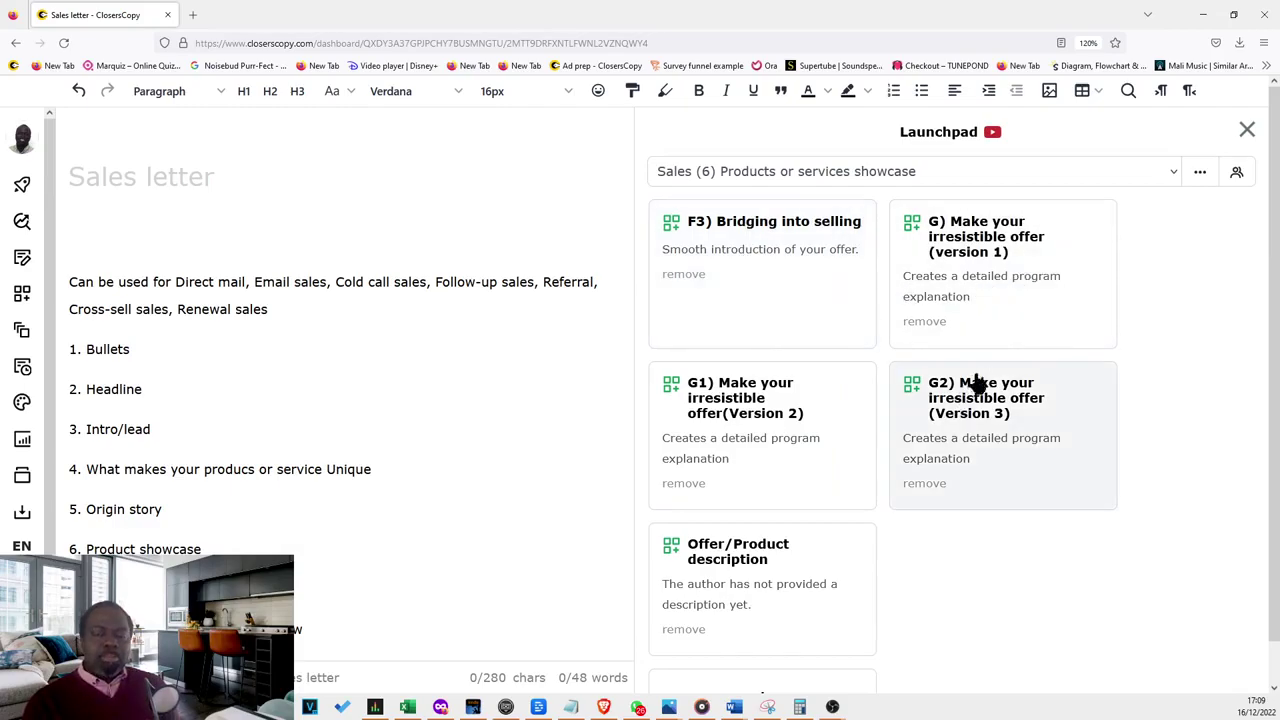
{"action": "scroll", "coordinate": [876, 410], "scroll_direction": "down", "scroll_amount": 1}
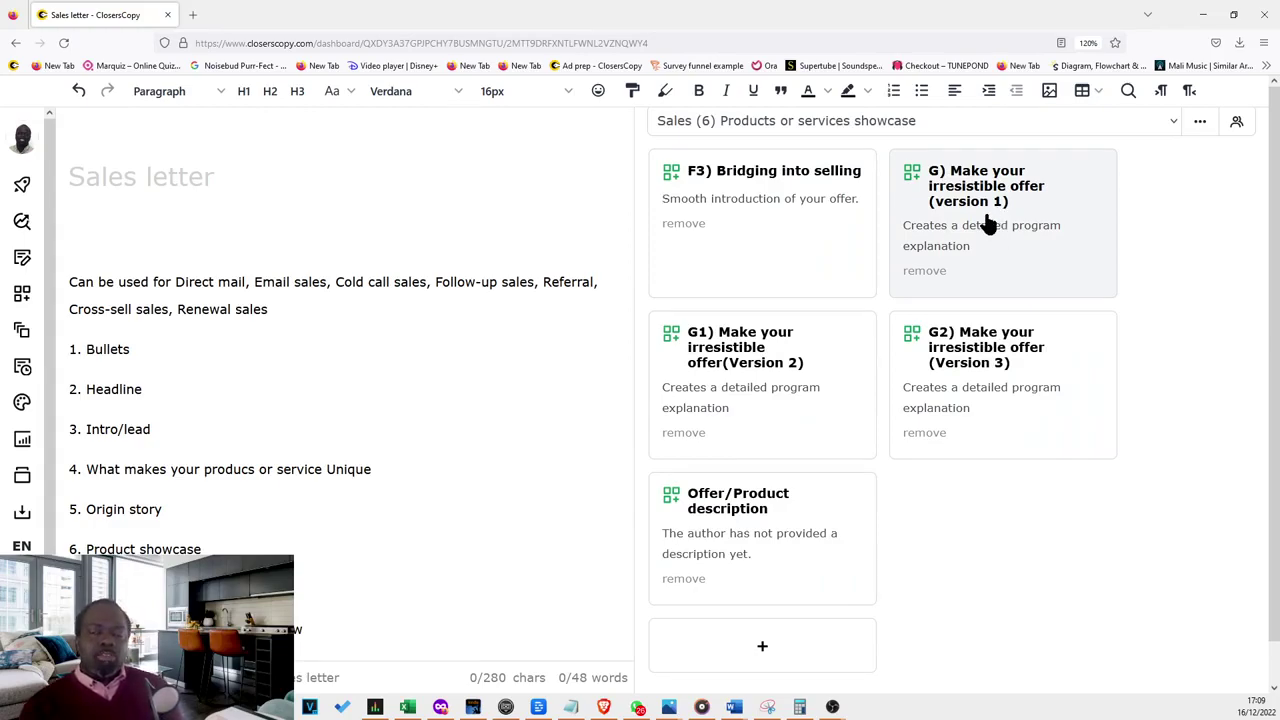
{"action": "scroll", "coordinate": [986, 220], "scroll_direction": "down", "scroll_amount": 1}
{"action": "scroll", "coordinate": [714, 243], "scroll_direction": "up", "scroll_amount": 1}
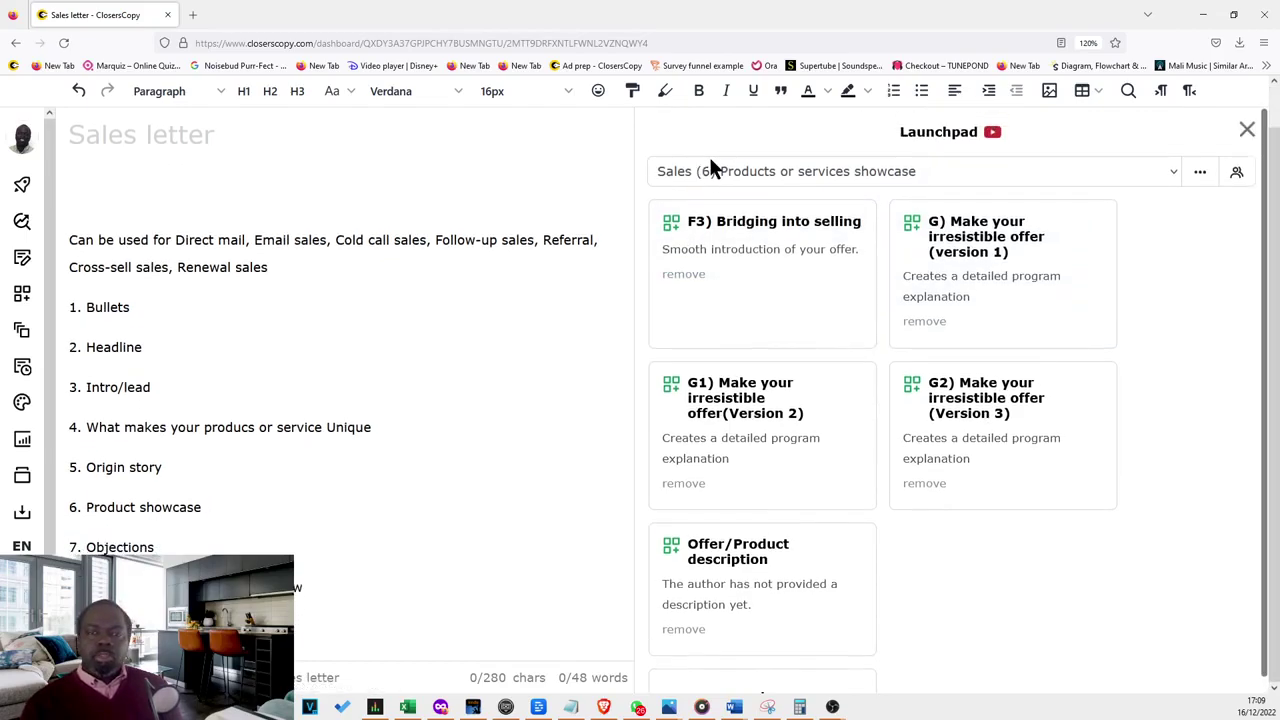
Step: Switch the launchpad to Sales (7) Handling objections and open the H) Brainstorm sales objections framework
{"action": "left_click", "coordinate": [710, 168]}
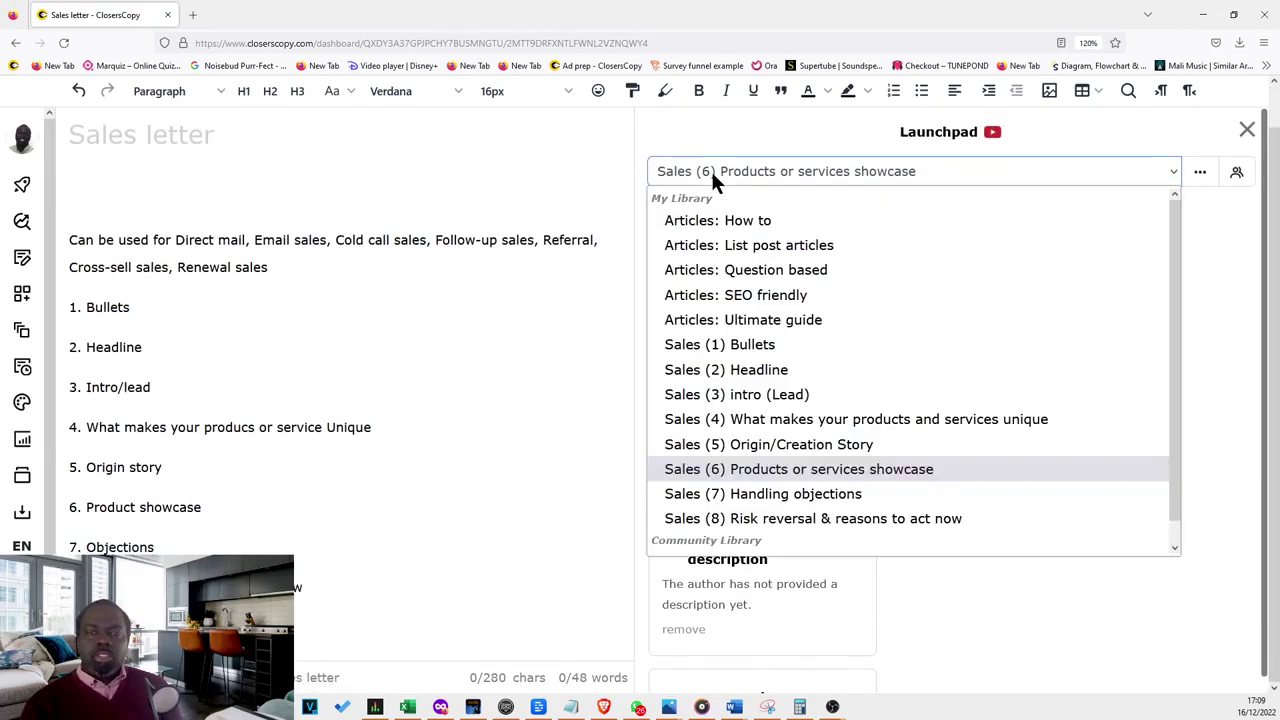
{"action": "left_click", "coordinate": [765, 494]}
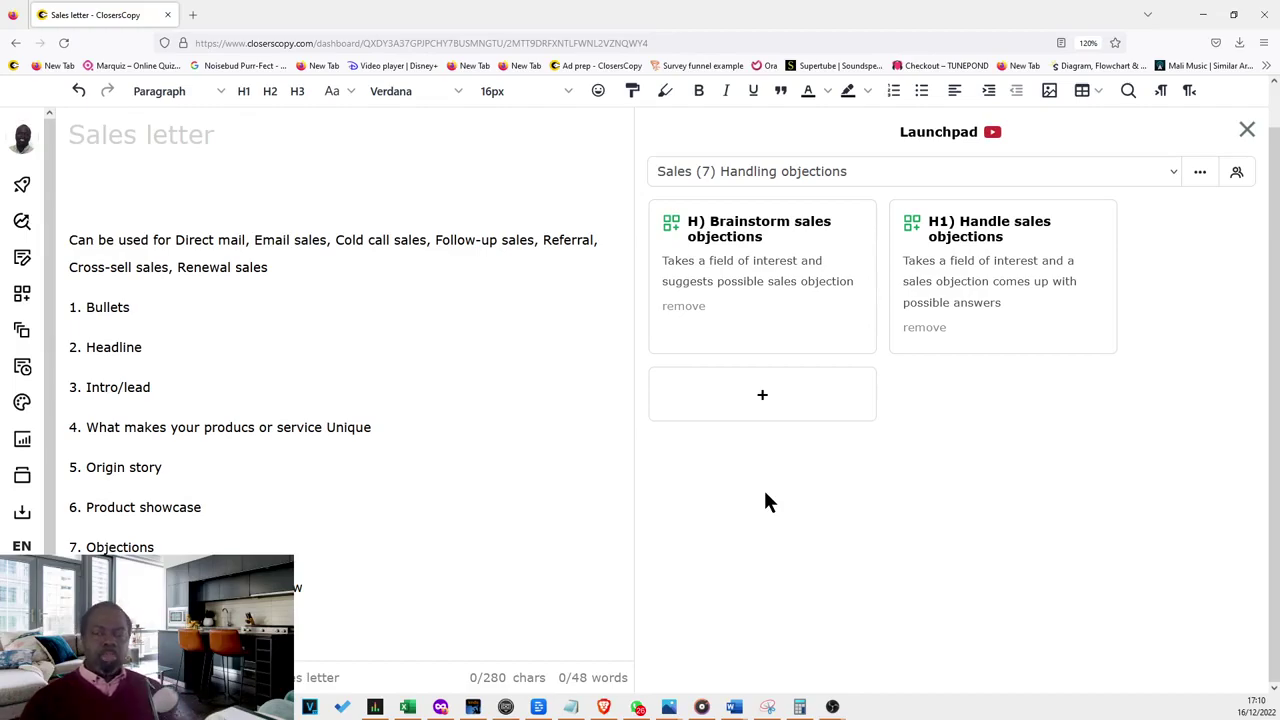
{"action": "left_click", "coordinate": [763, 281]}
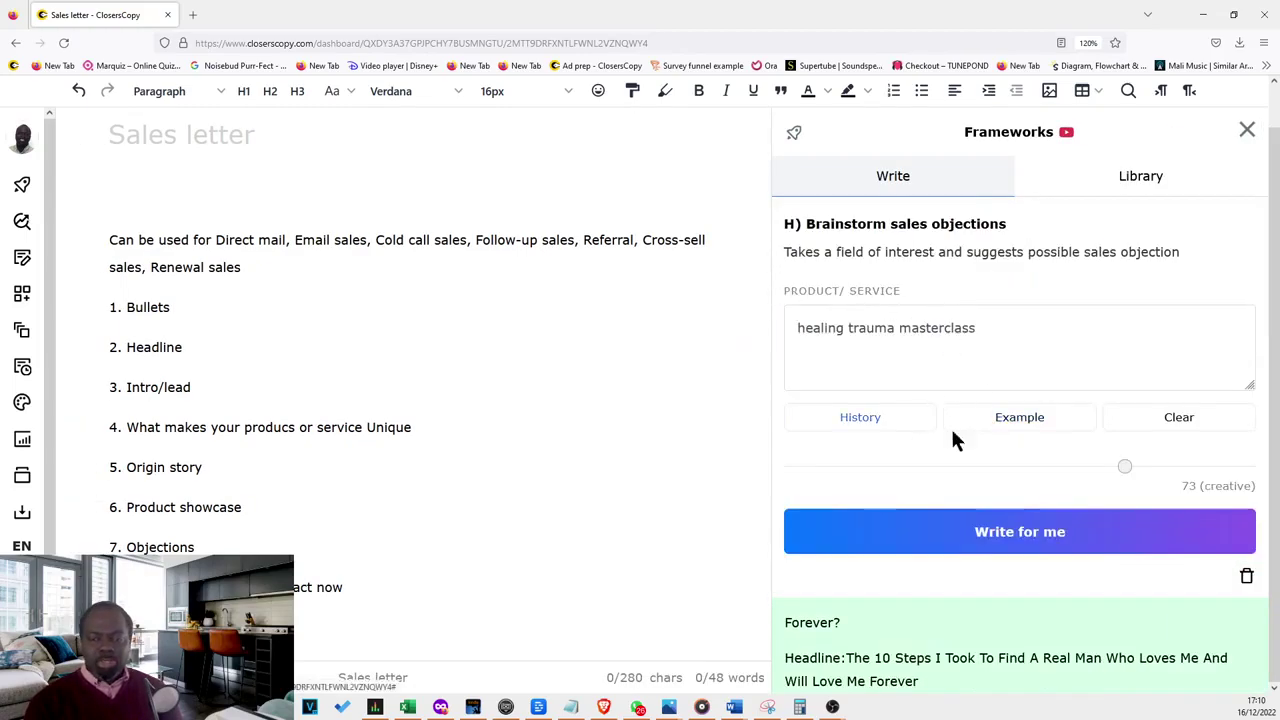
Step: Clear the earlier results, generate sales objections for the example product "buying a cutlery set" and read them
{"action": "left_click", "coordinate": [1008, 420]}
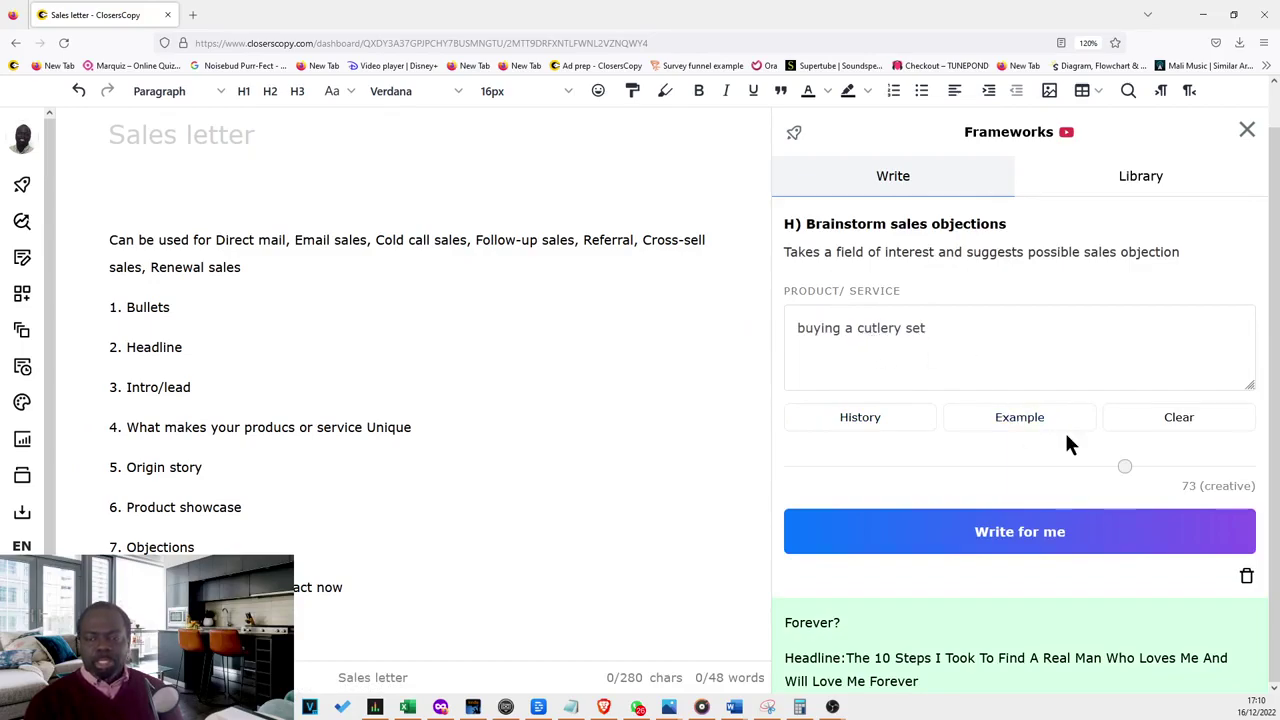
{"action": "left_click", "coordinate": [1246, 577]}
{"action": "left_click", "coordinate": [1092, 530]}
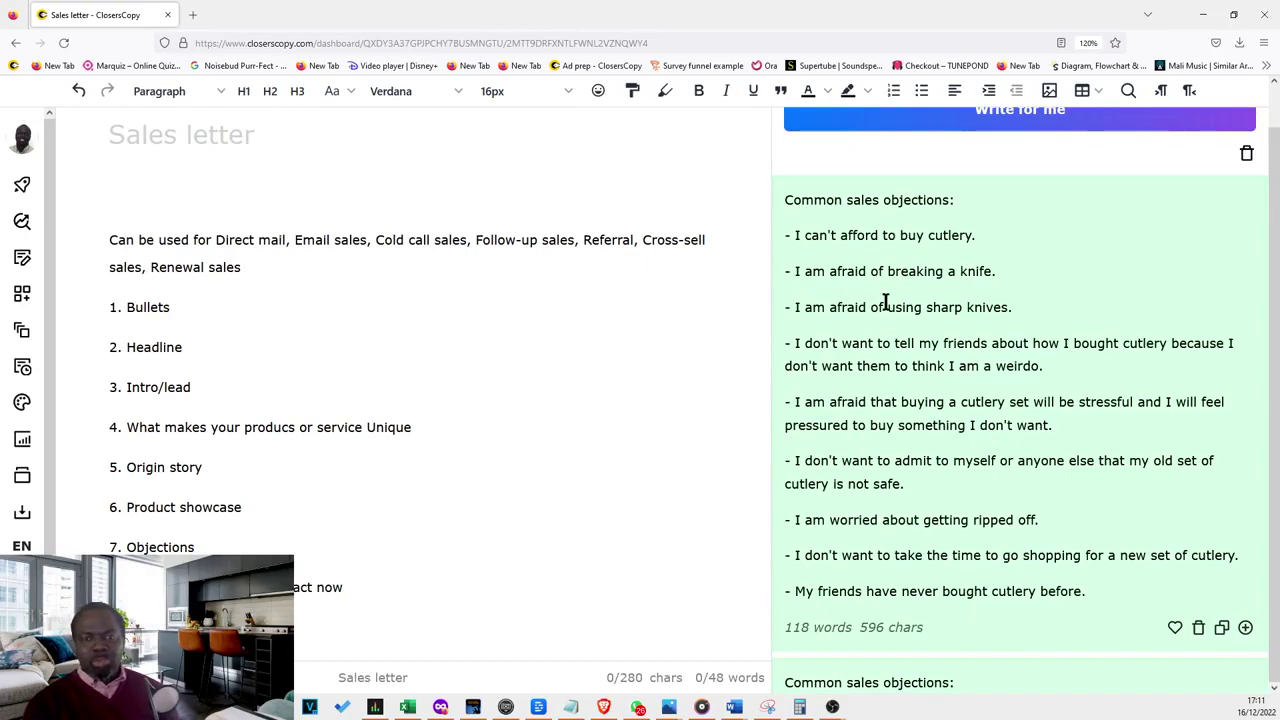
{"action": "scroll", "coordinate": [984, 437], "scroll_direction": "down", "scroll_amount": 3}
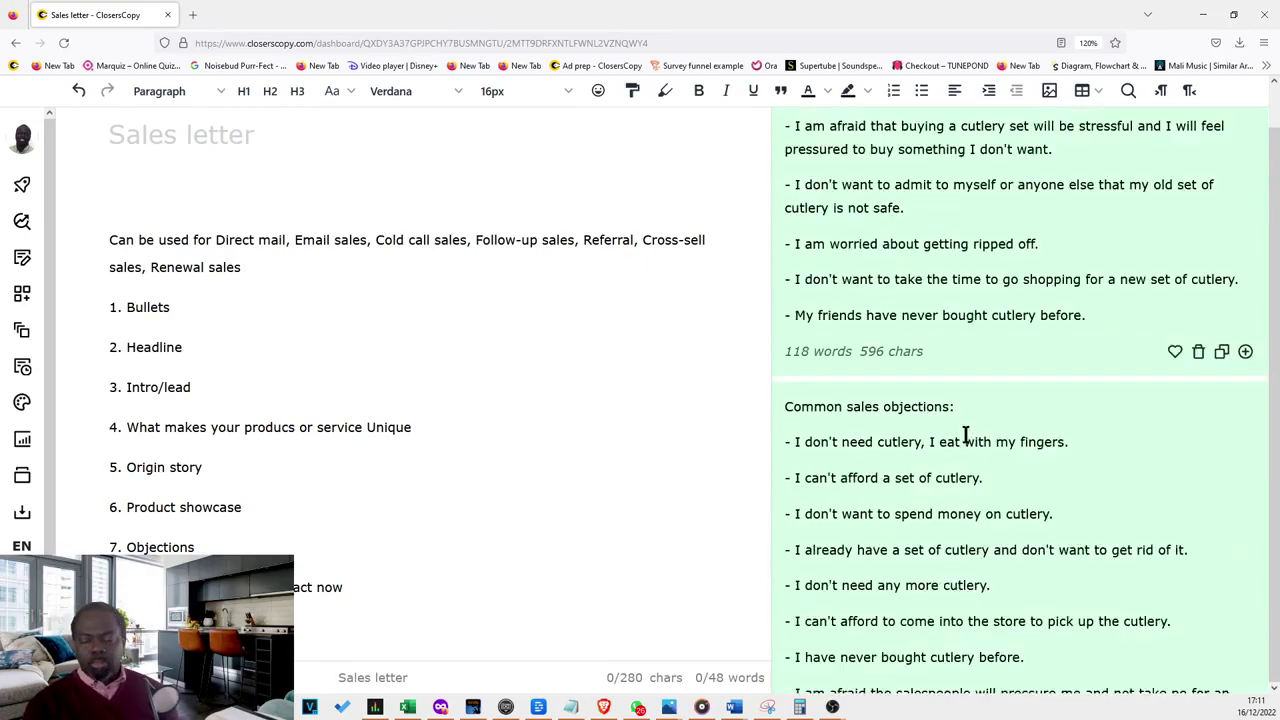
{"action": "scroll", "coordinate": [971, 420], "scroll_direction": "up", "scroll_amount": 7}
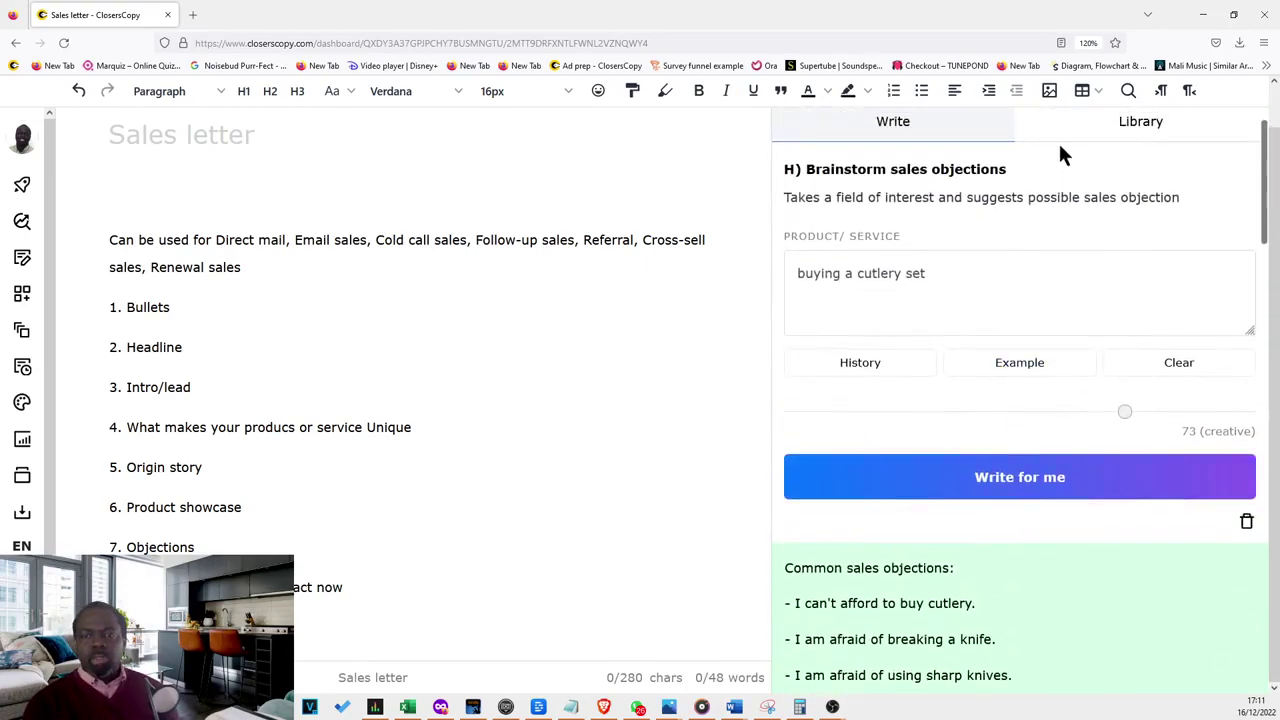
{"action": "left_click", "coordinate": [1129, 132]}
{"action": "scroll", "coordinate": [868, 214], "scroll_direction": "up", "scroll_amount": 2}
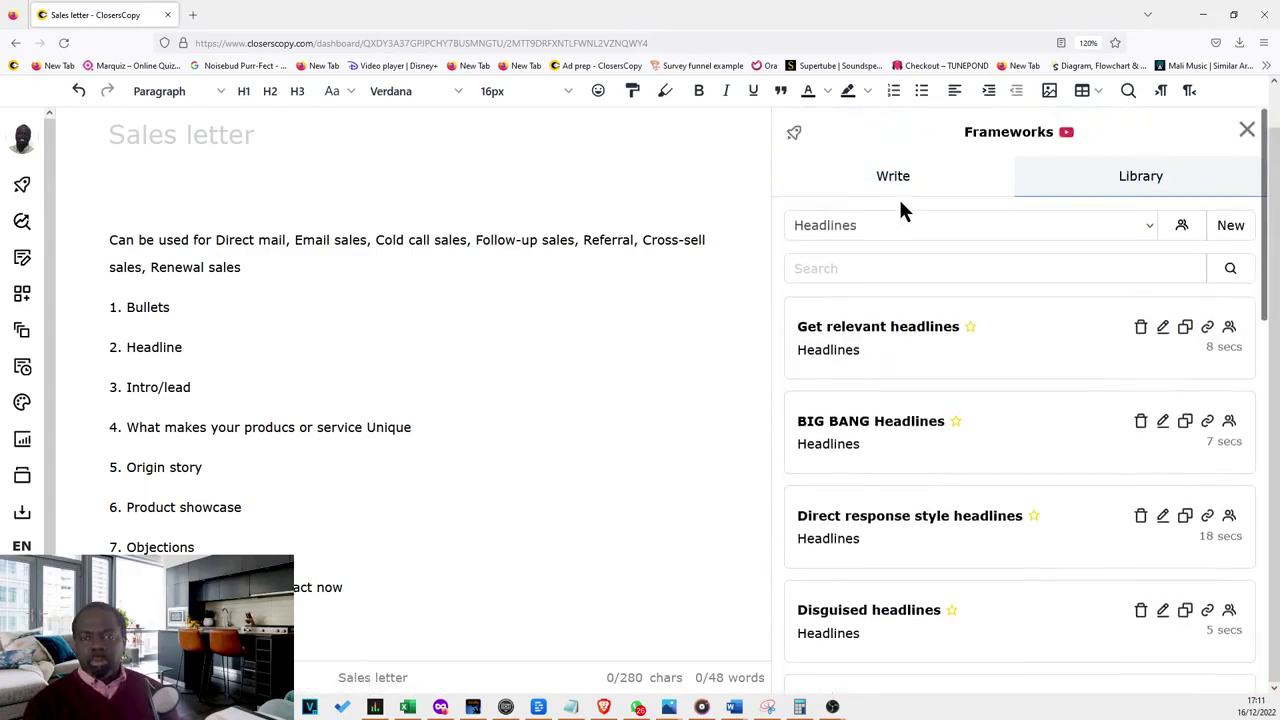
Step: Open the H1) Handle sales objections framework from the launchpad and generate answers to the healing trauma masterclass objection
{"action": "left_click", "coordinate": [800, 132]}
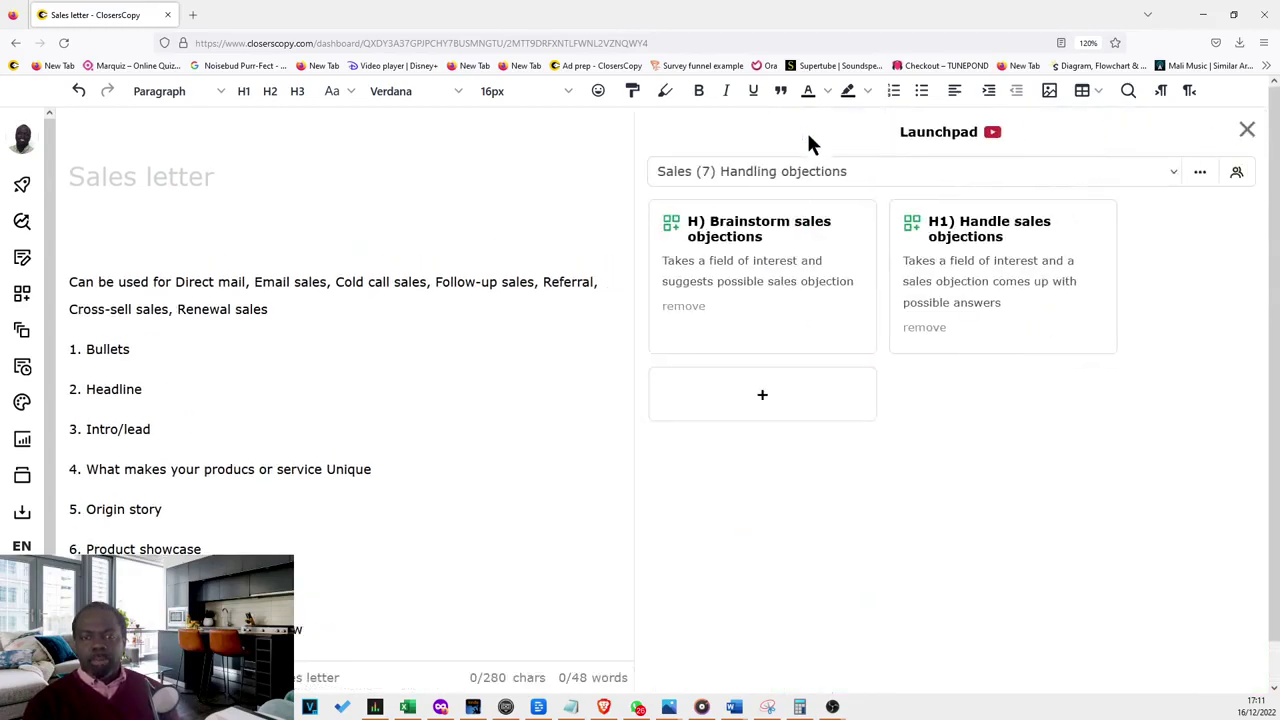
{"action": "left_click", "coordinate": [985, 276]}
{"action": "left_click_drag", "start_coordinate": [1029, 371], "coordinate": [811, 354]}
{"action": "left_click_drag", "start_coordinate": [908, 520], "coordinate": [791, 451]}
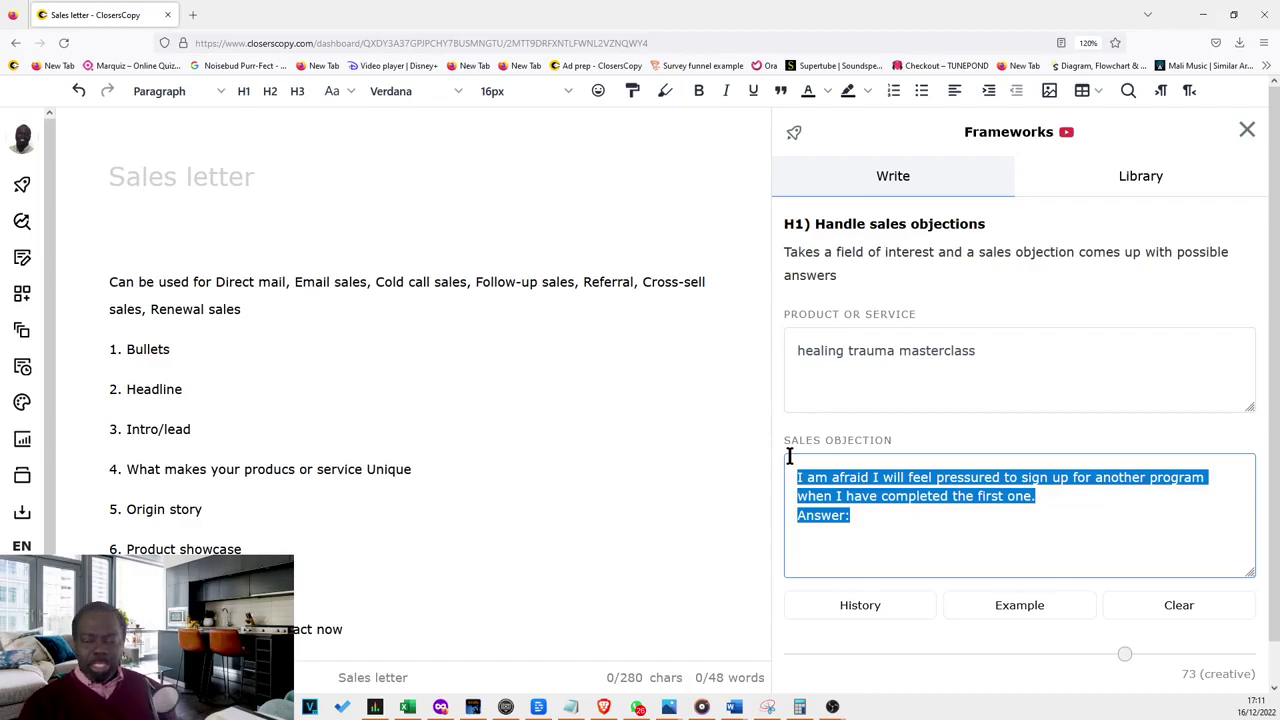
{"action": "scroll", "coordinate": [942, 437], "scroll_direction": "down", "scroll_amount": 5}
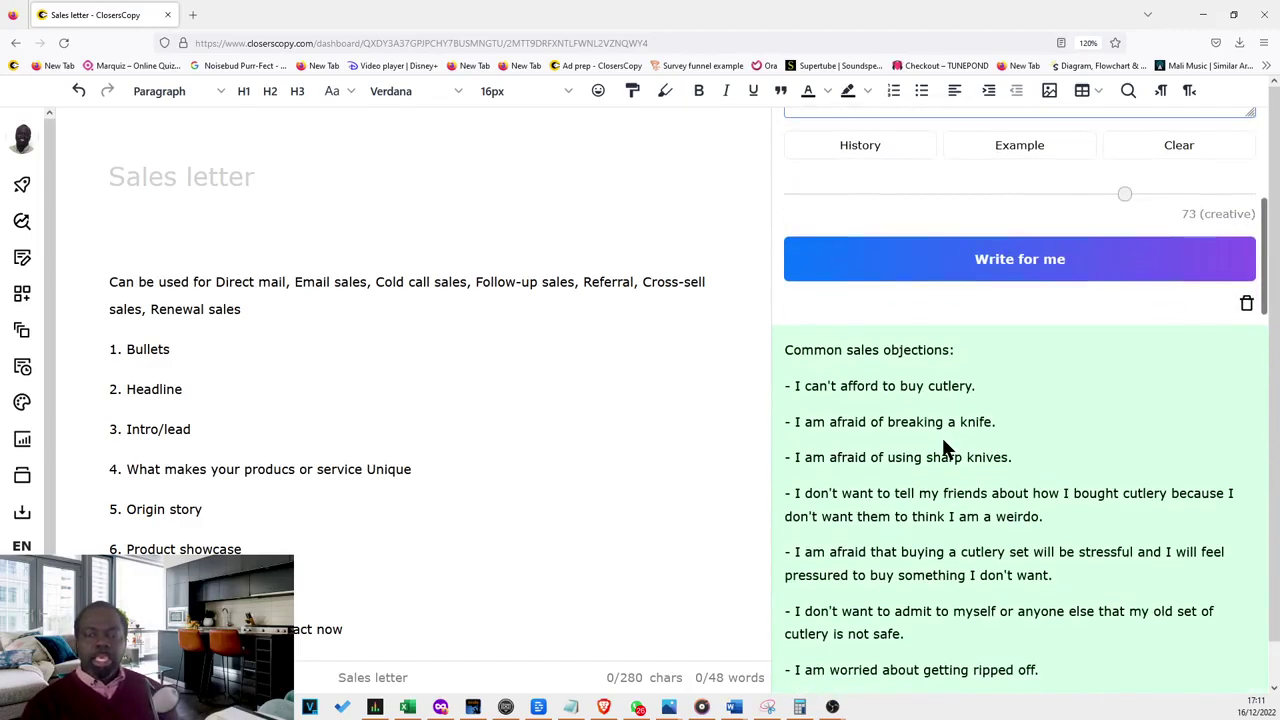
{"action": "scroll", "coordinate": [953, 428], "scroll_direction": "up", "scroll_amount": 3}
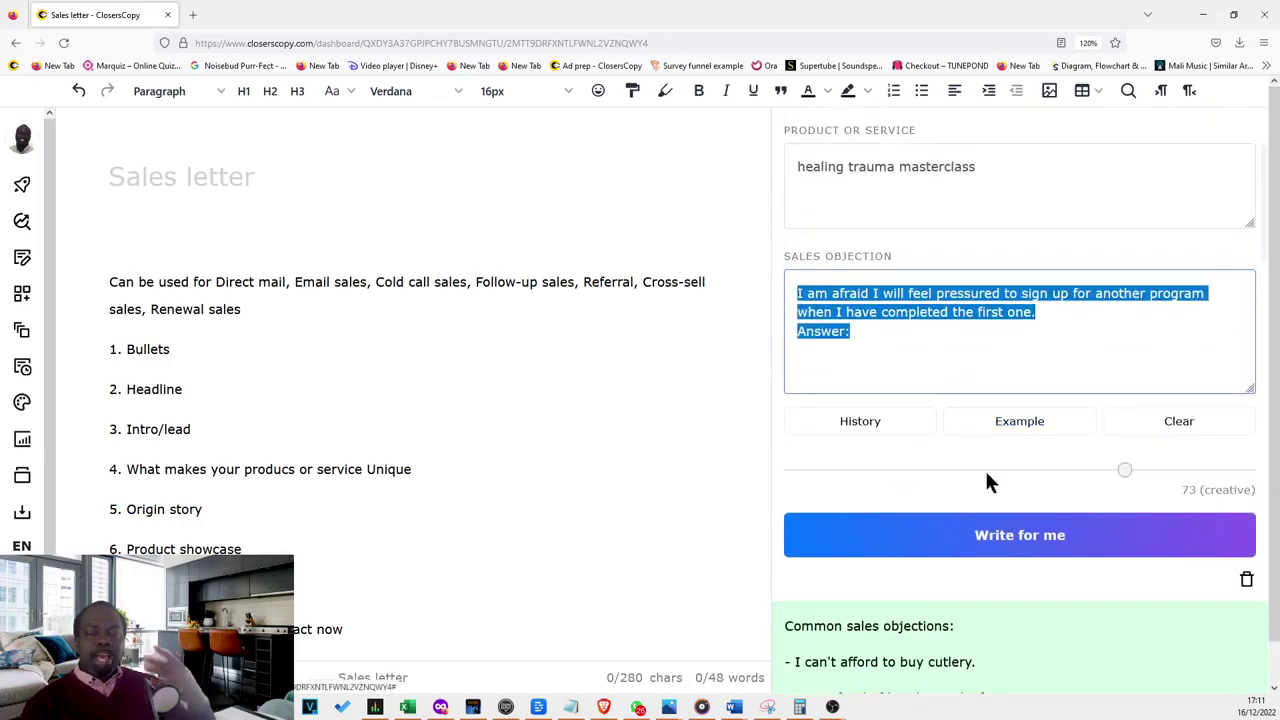
{"action": "left_click", "coordinate": [1192, 552]}
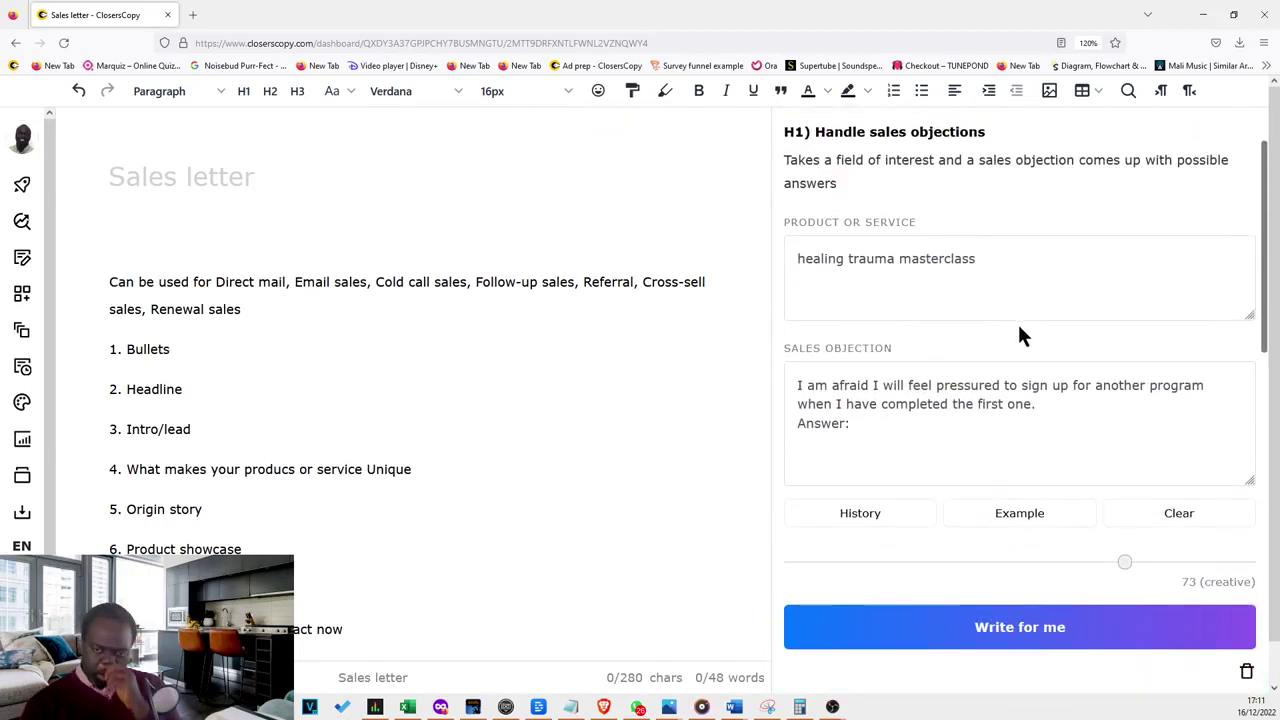
{"action": "scroll", "coordinate": [1018, 320], "scroll_direction": "up", "scroll_amount": 2}
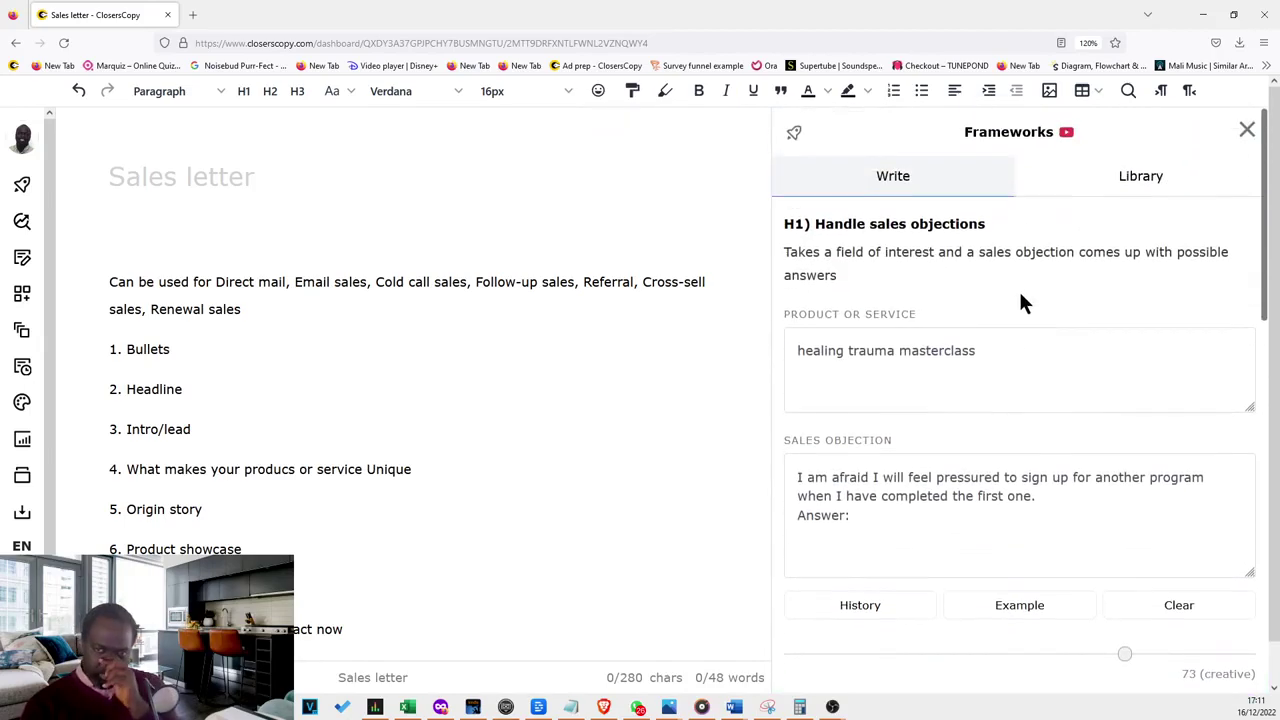
Step: Return to the launchpad and switch it to Sales (8) Risk reversal & reasons to act now
{"action": "left_click", "coordinate": [795, 136]}
{"action": "scroll", "coordinate": [500, 444], "scroll_direction": "down", "scroll_amount": 1}
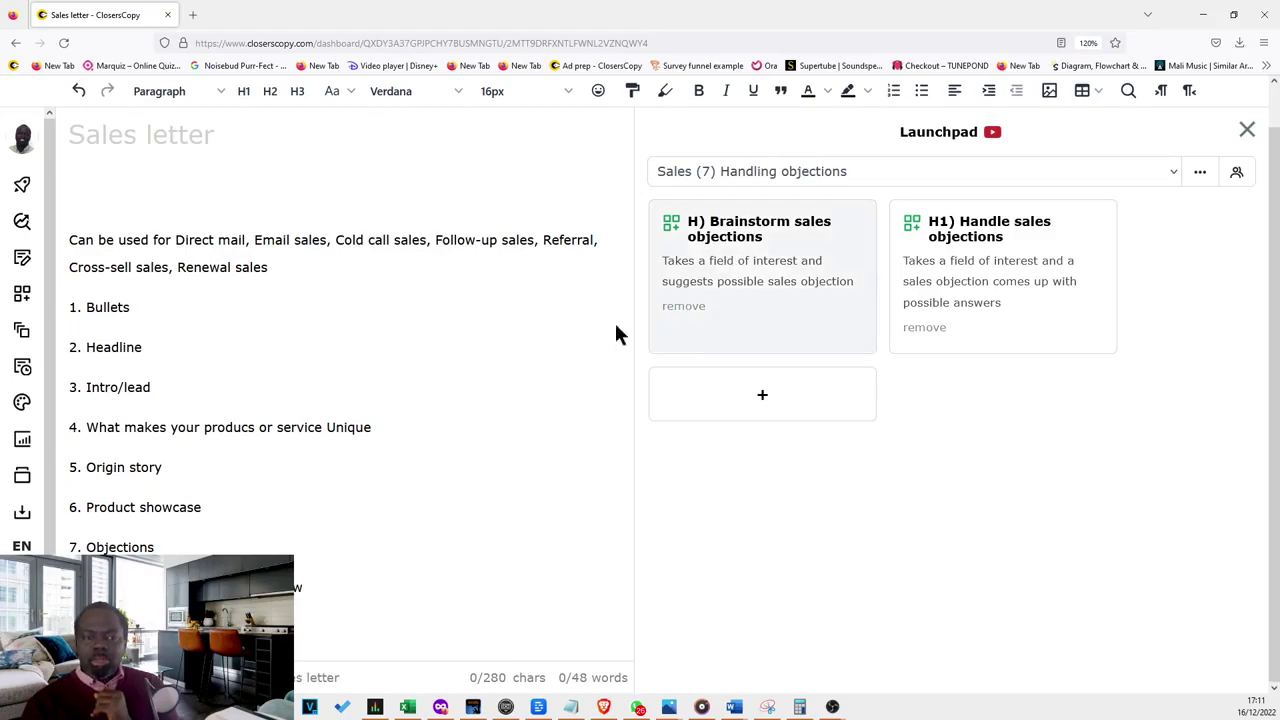
{"action": "left_click", "coordinate": [846, 171]}
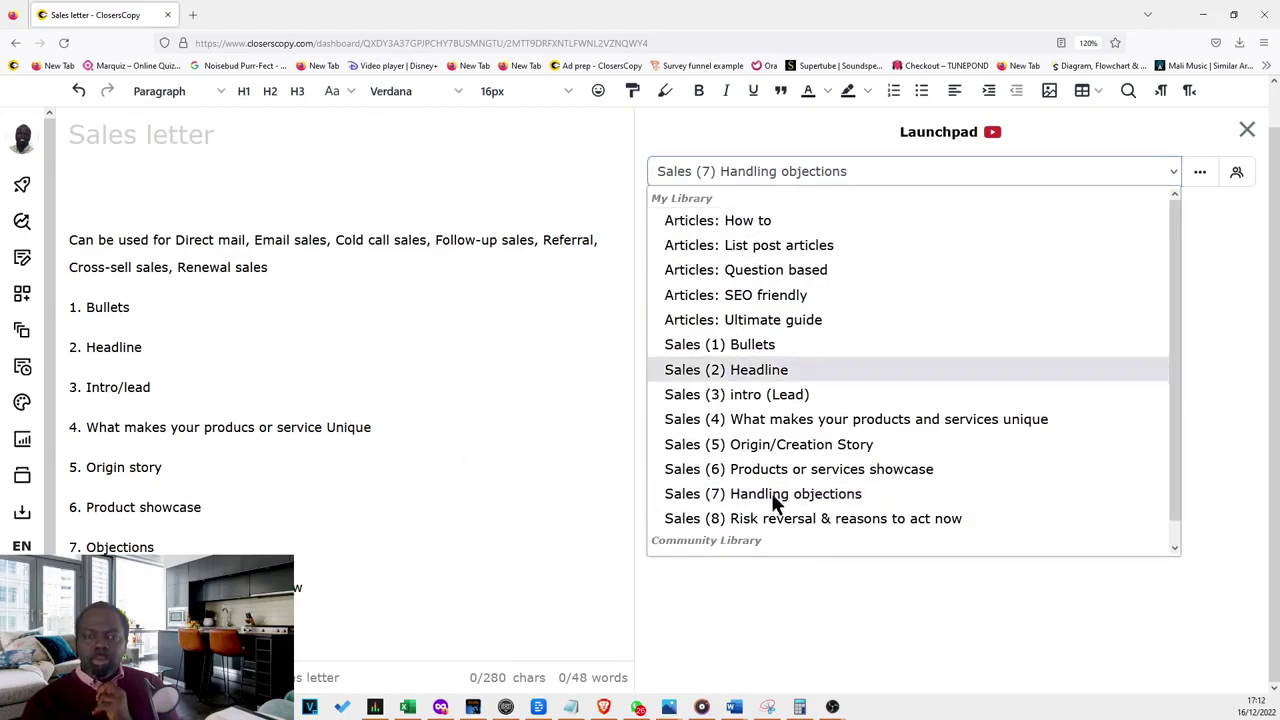
{"action": "left_click", "coordinate": [755, 519]}
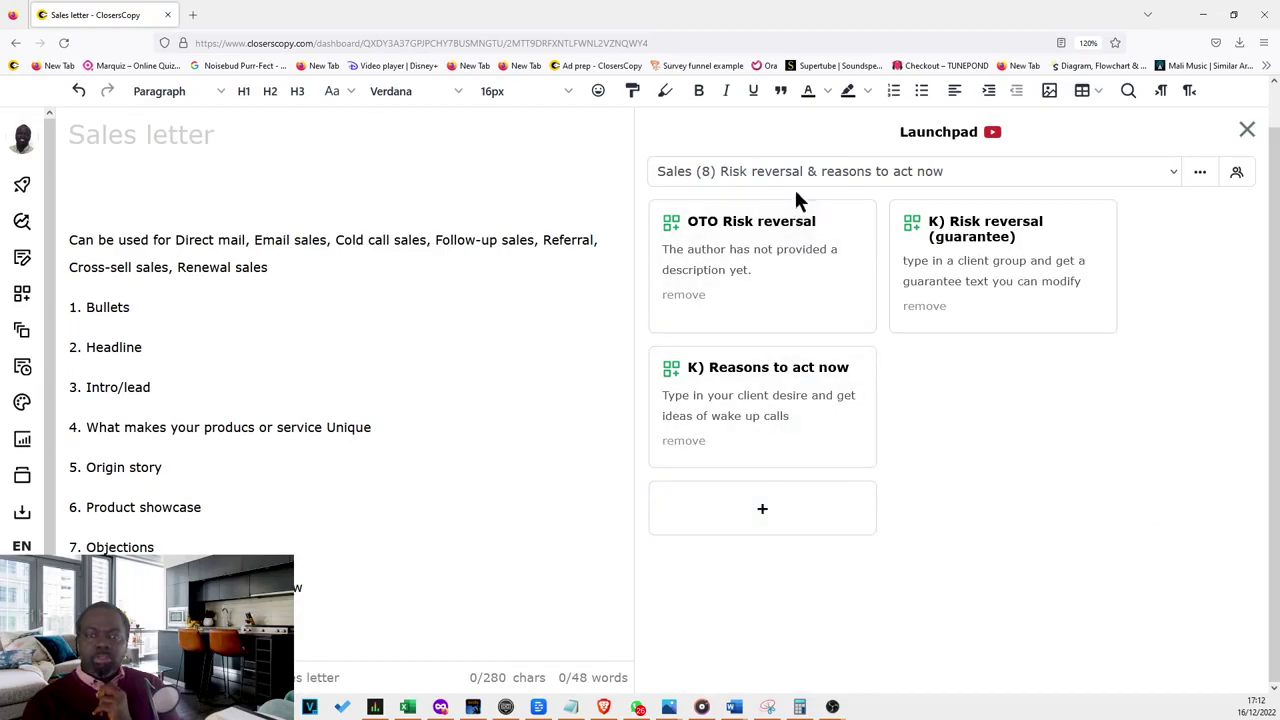